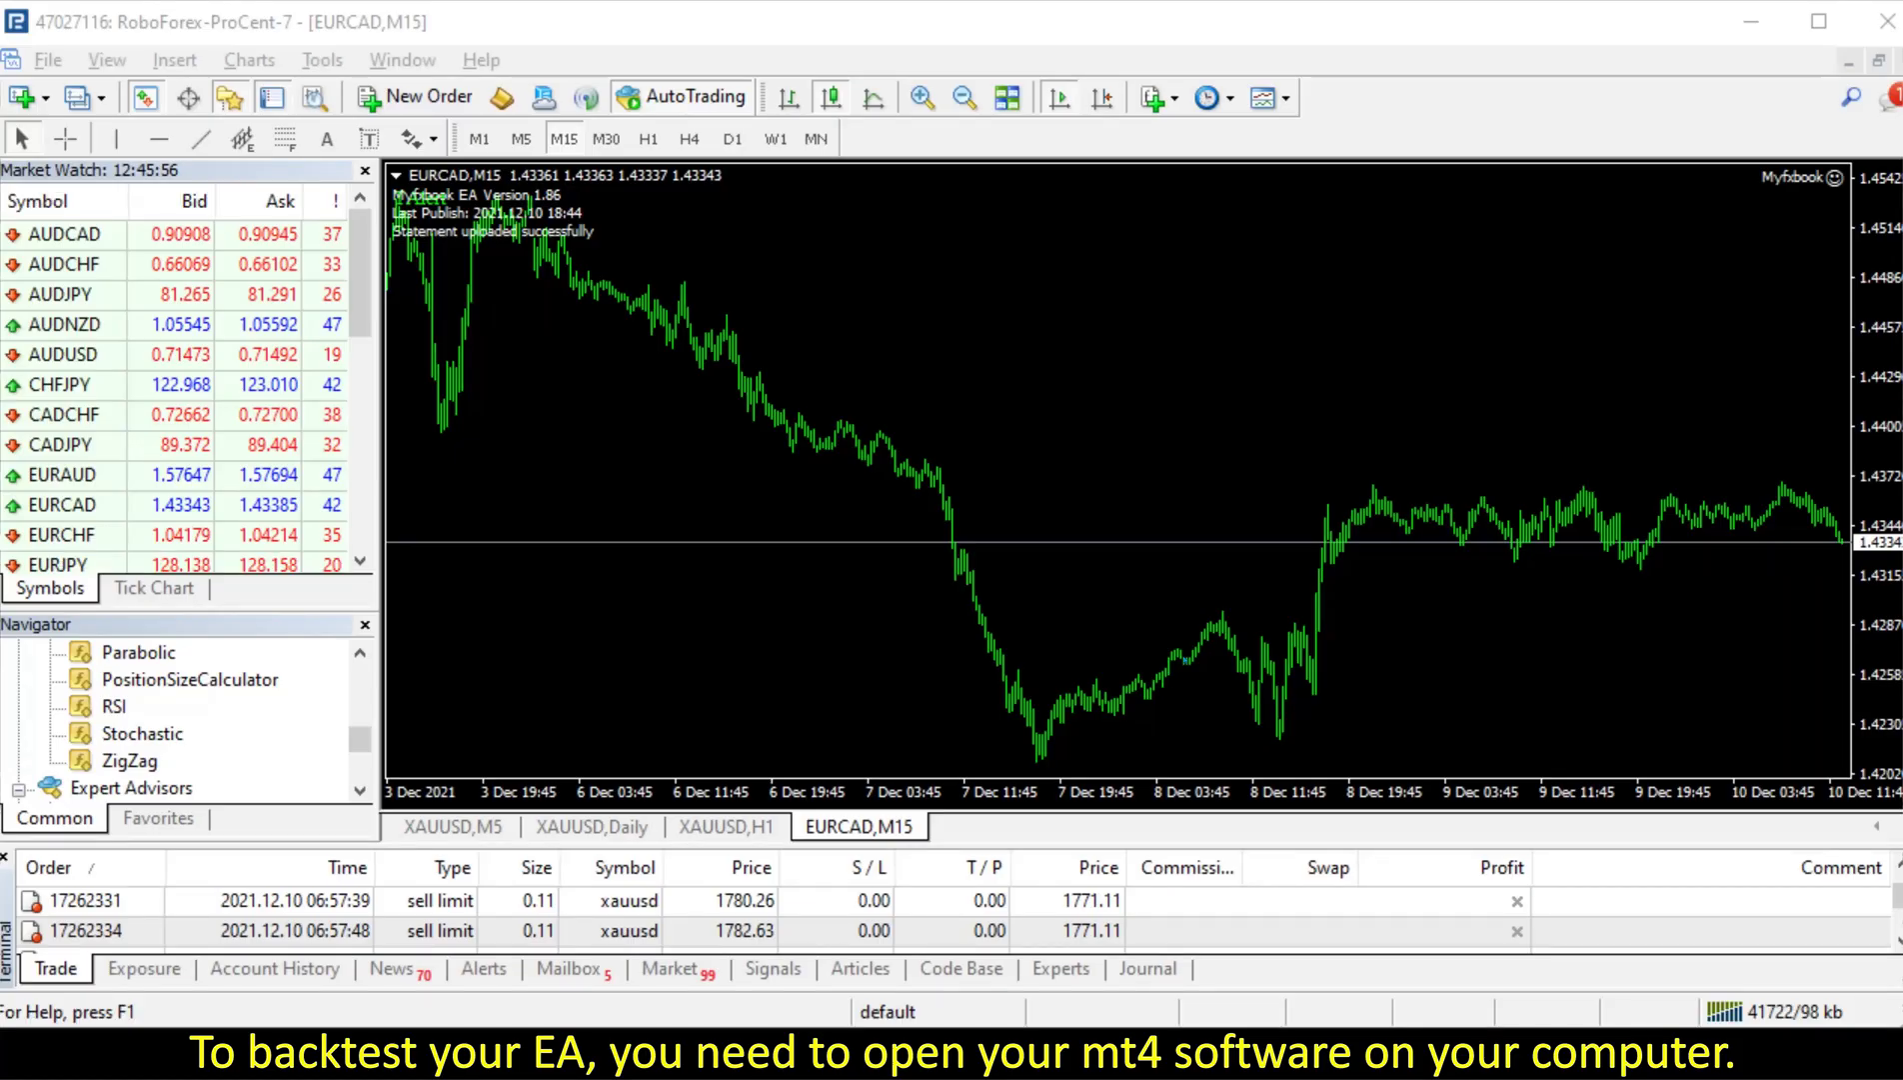
# Open the trade account login form and keep RoboForex-ProCent-4 as the server
pyautogui.click(47, 60)
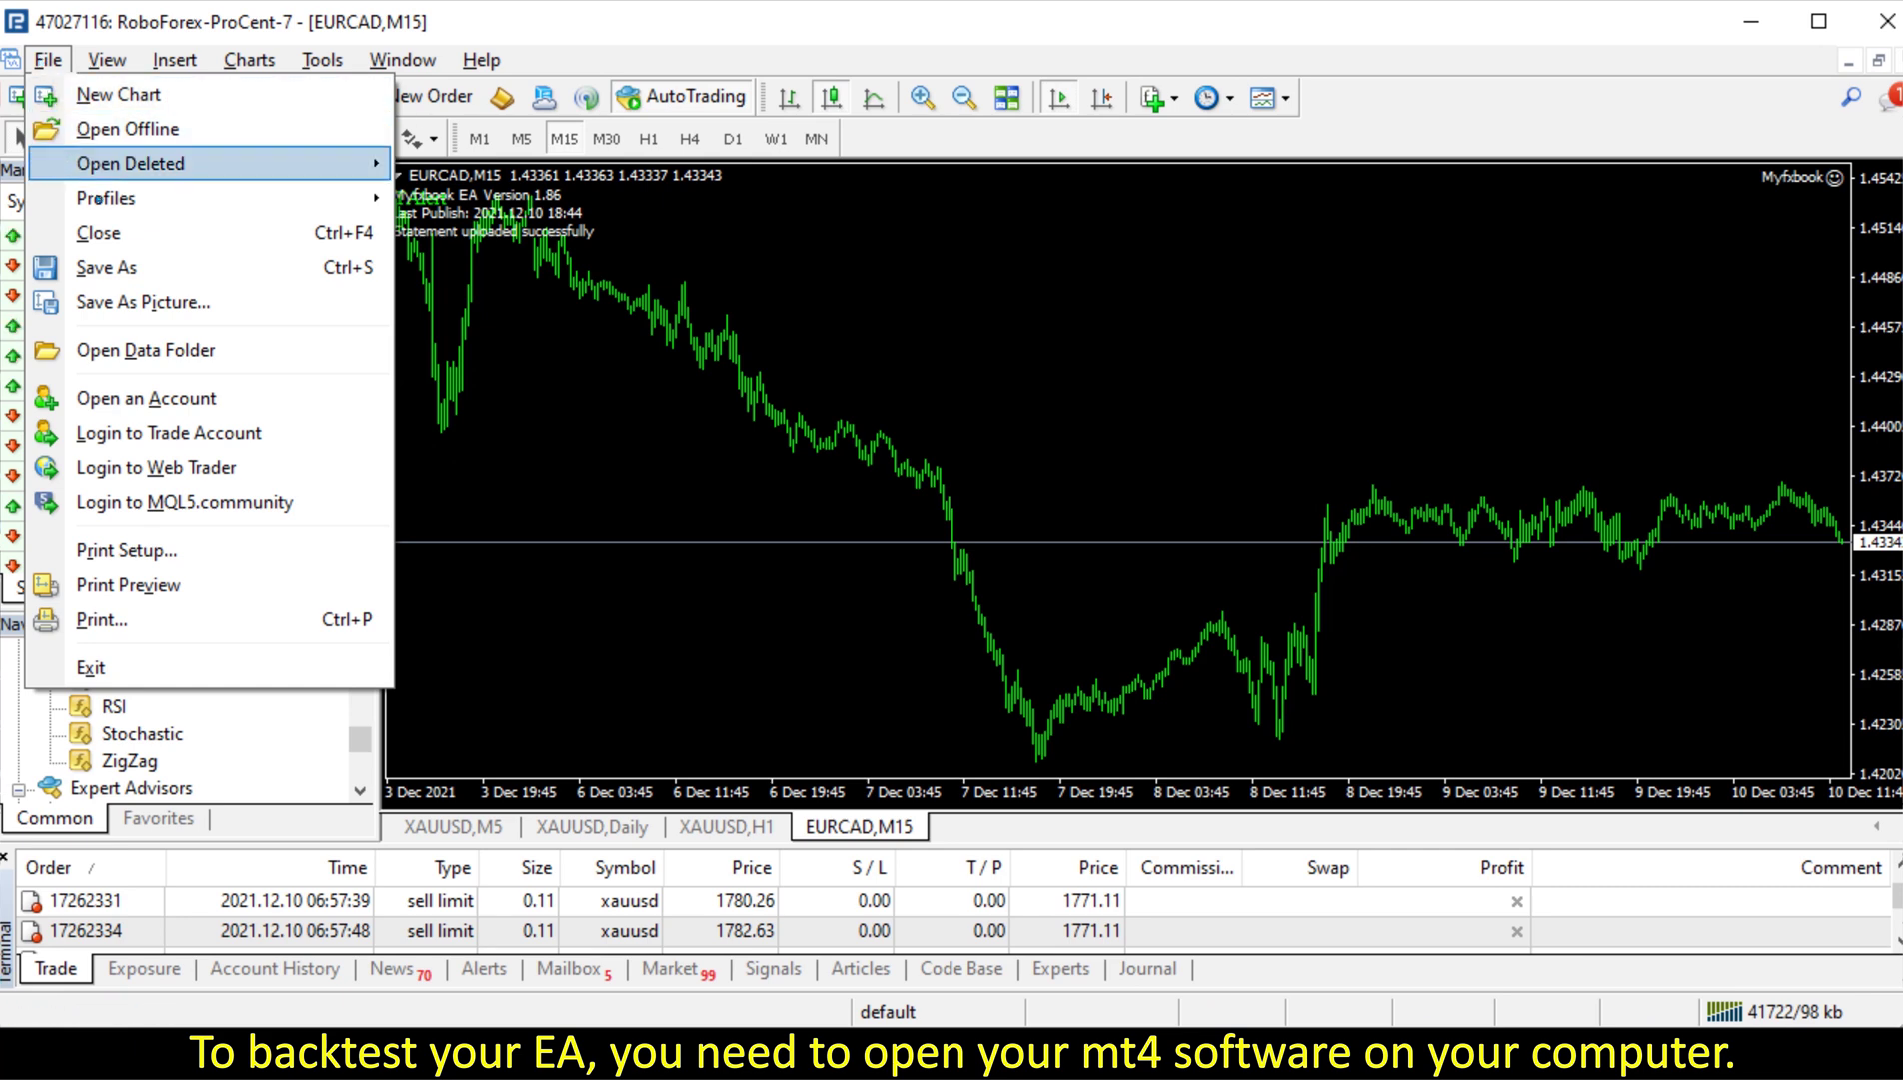
pyautogui.click(205, 433)
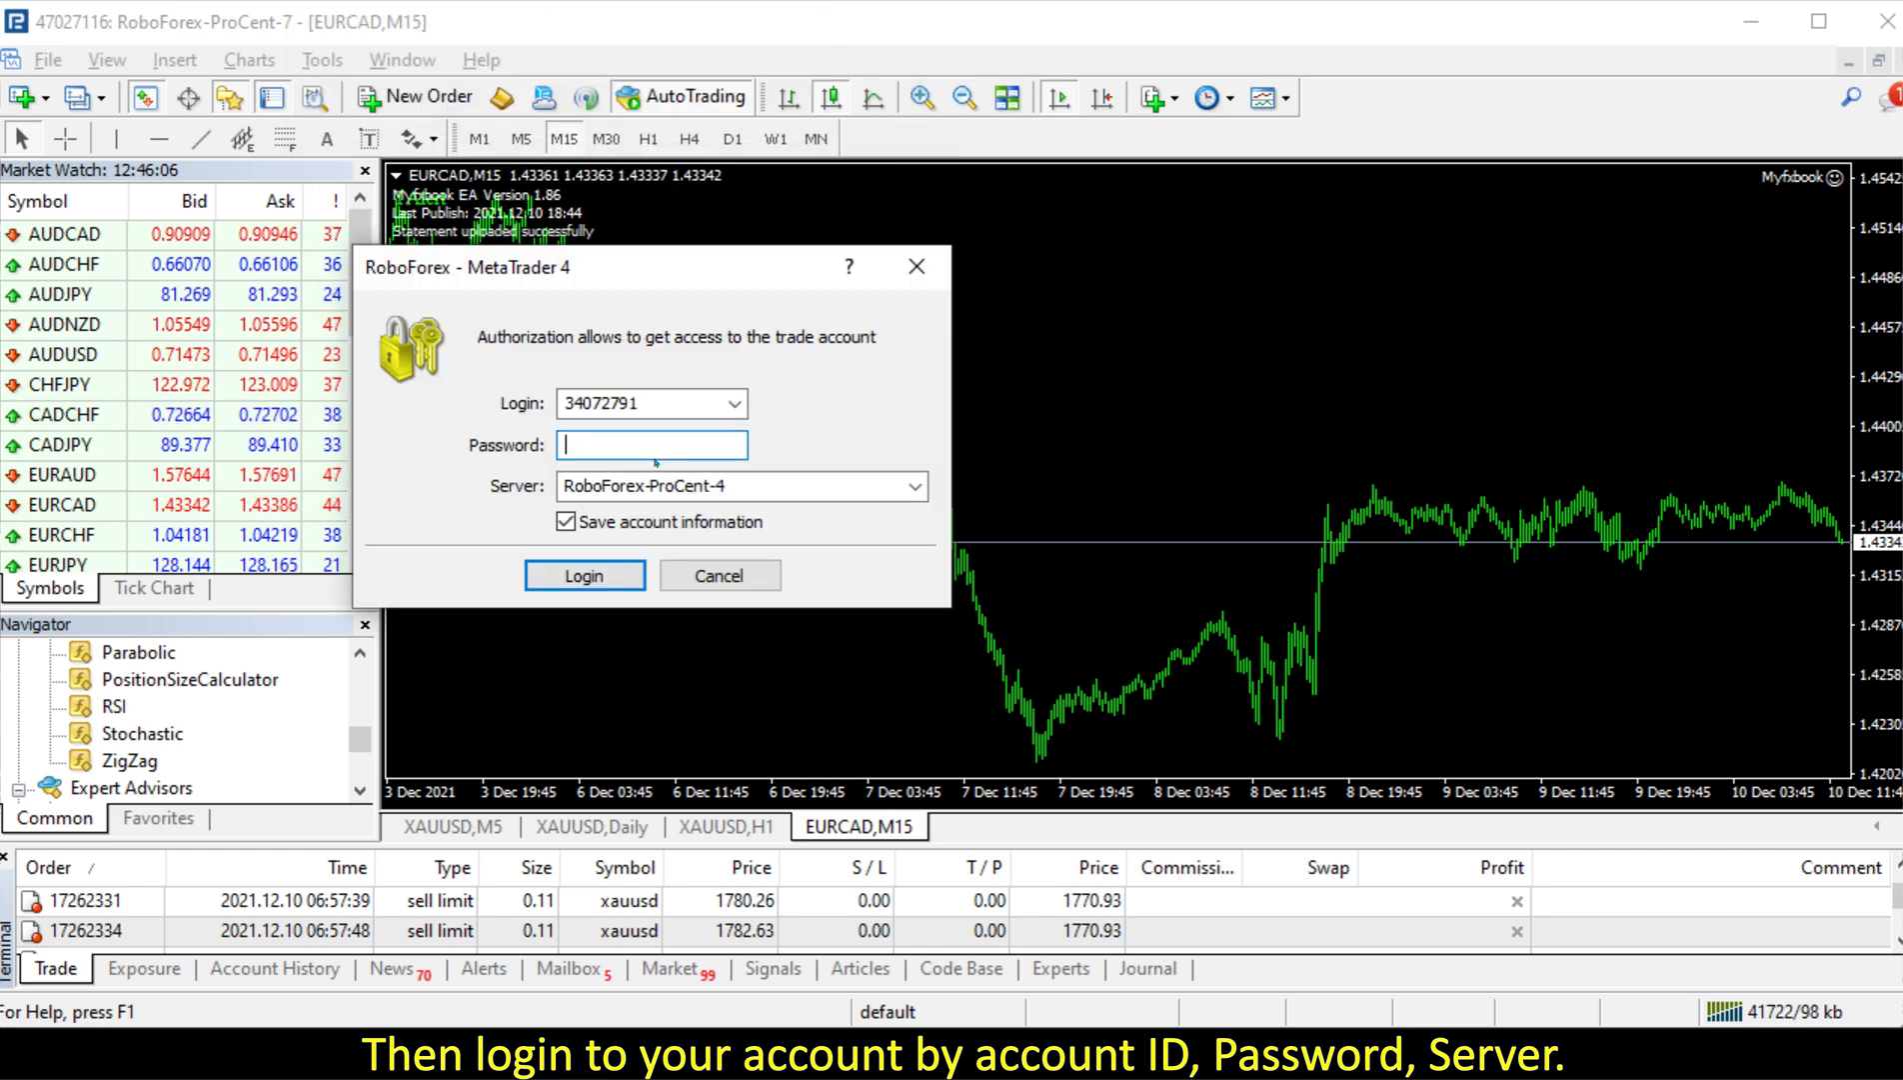
pyautogui.click(633, 432)
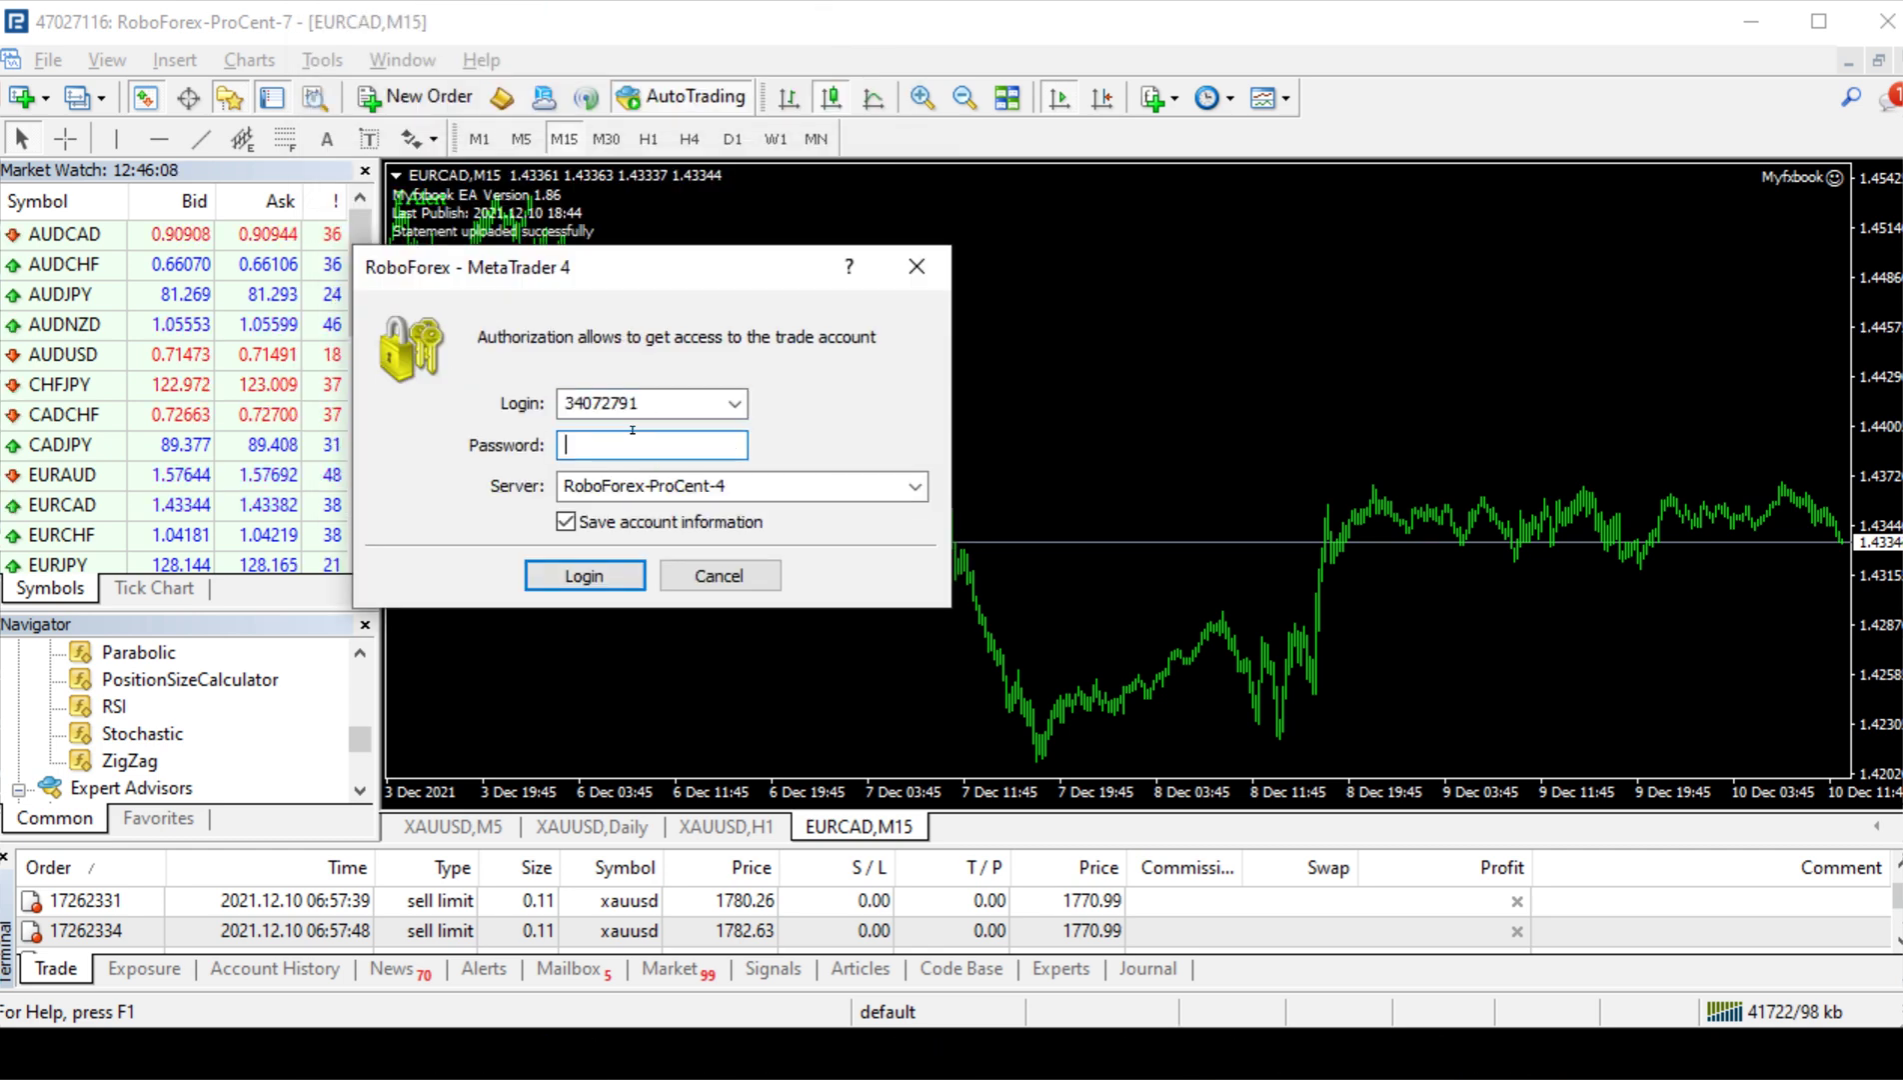
pyautogui.click(912, 486)
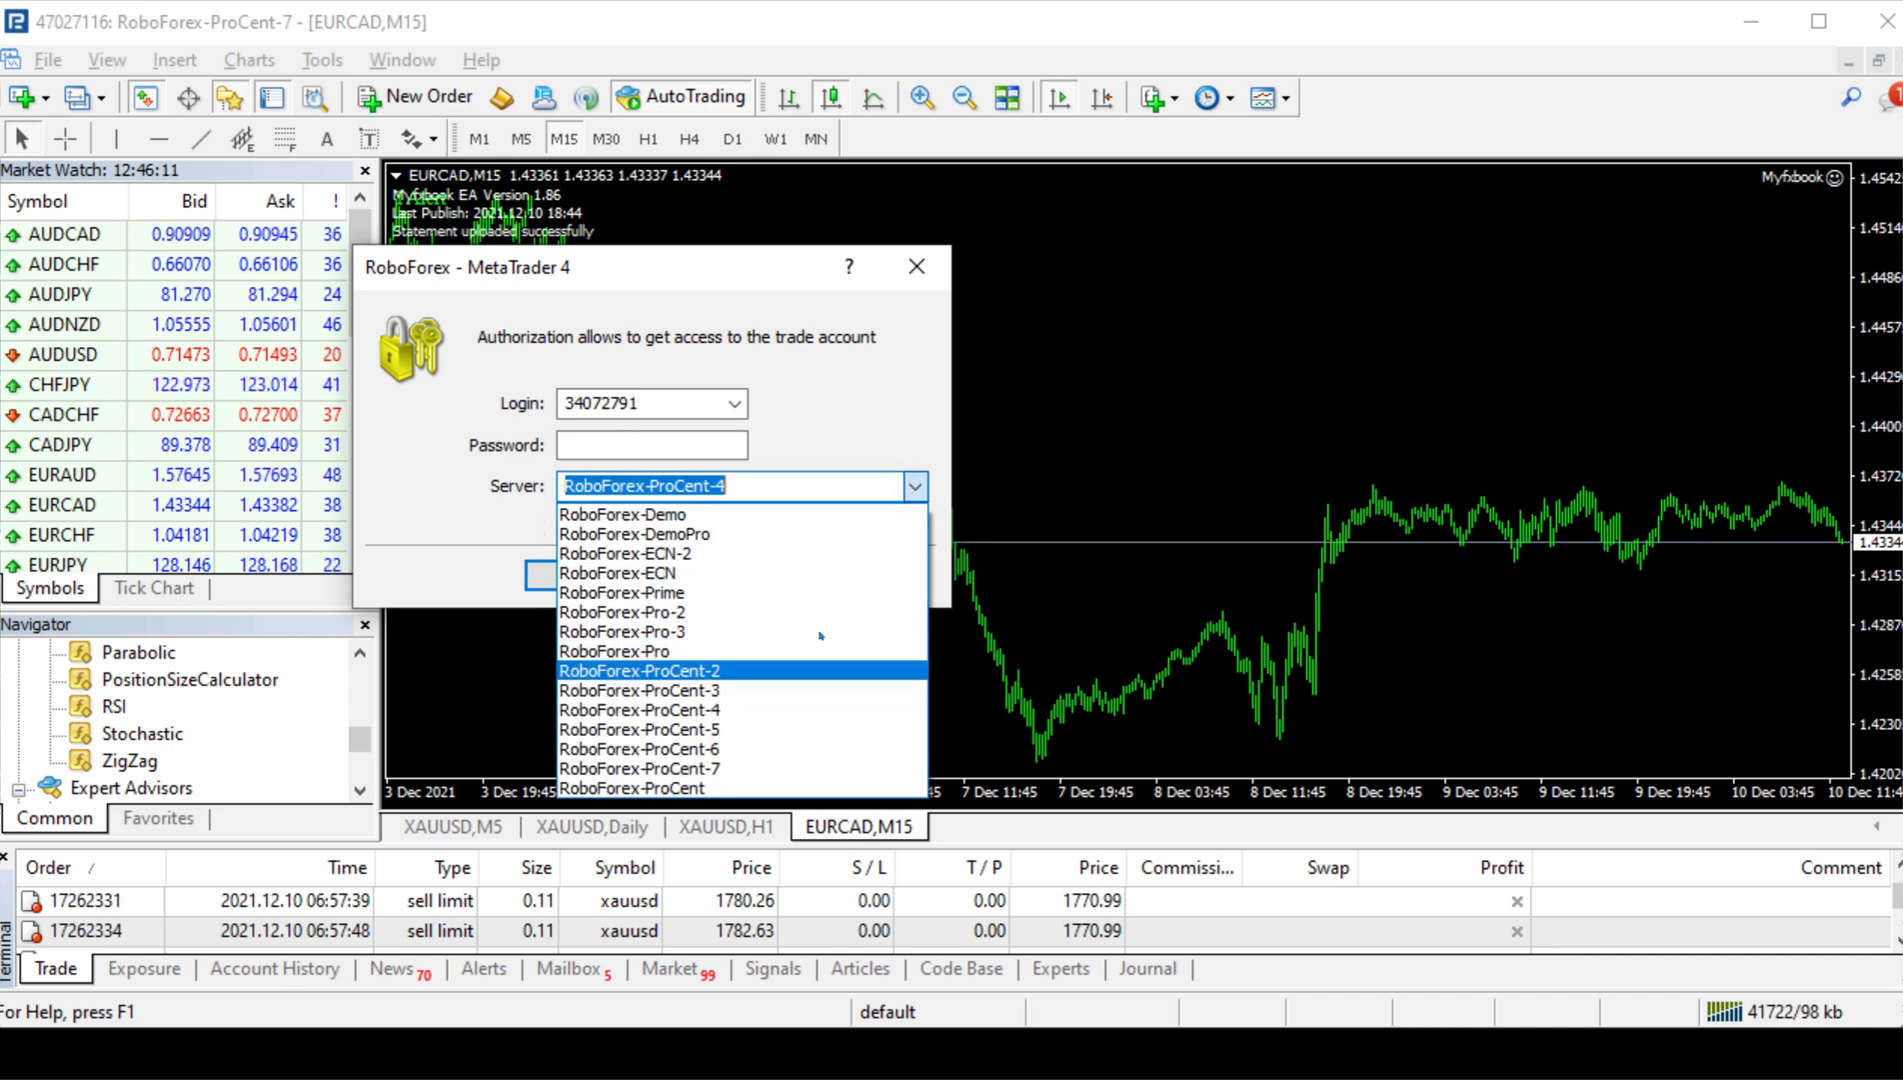
pyautogui.click(852, 459)
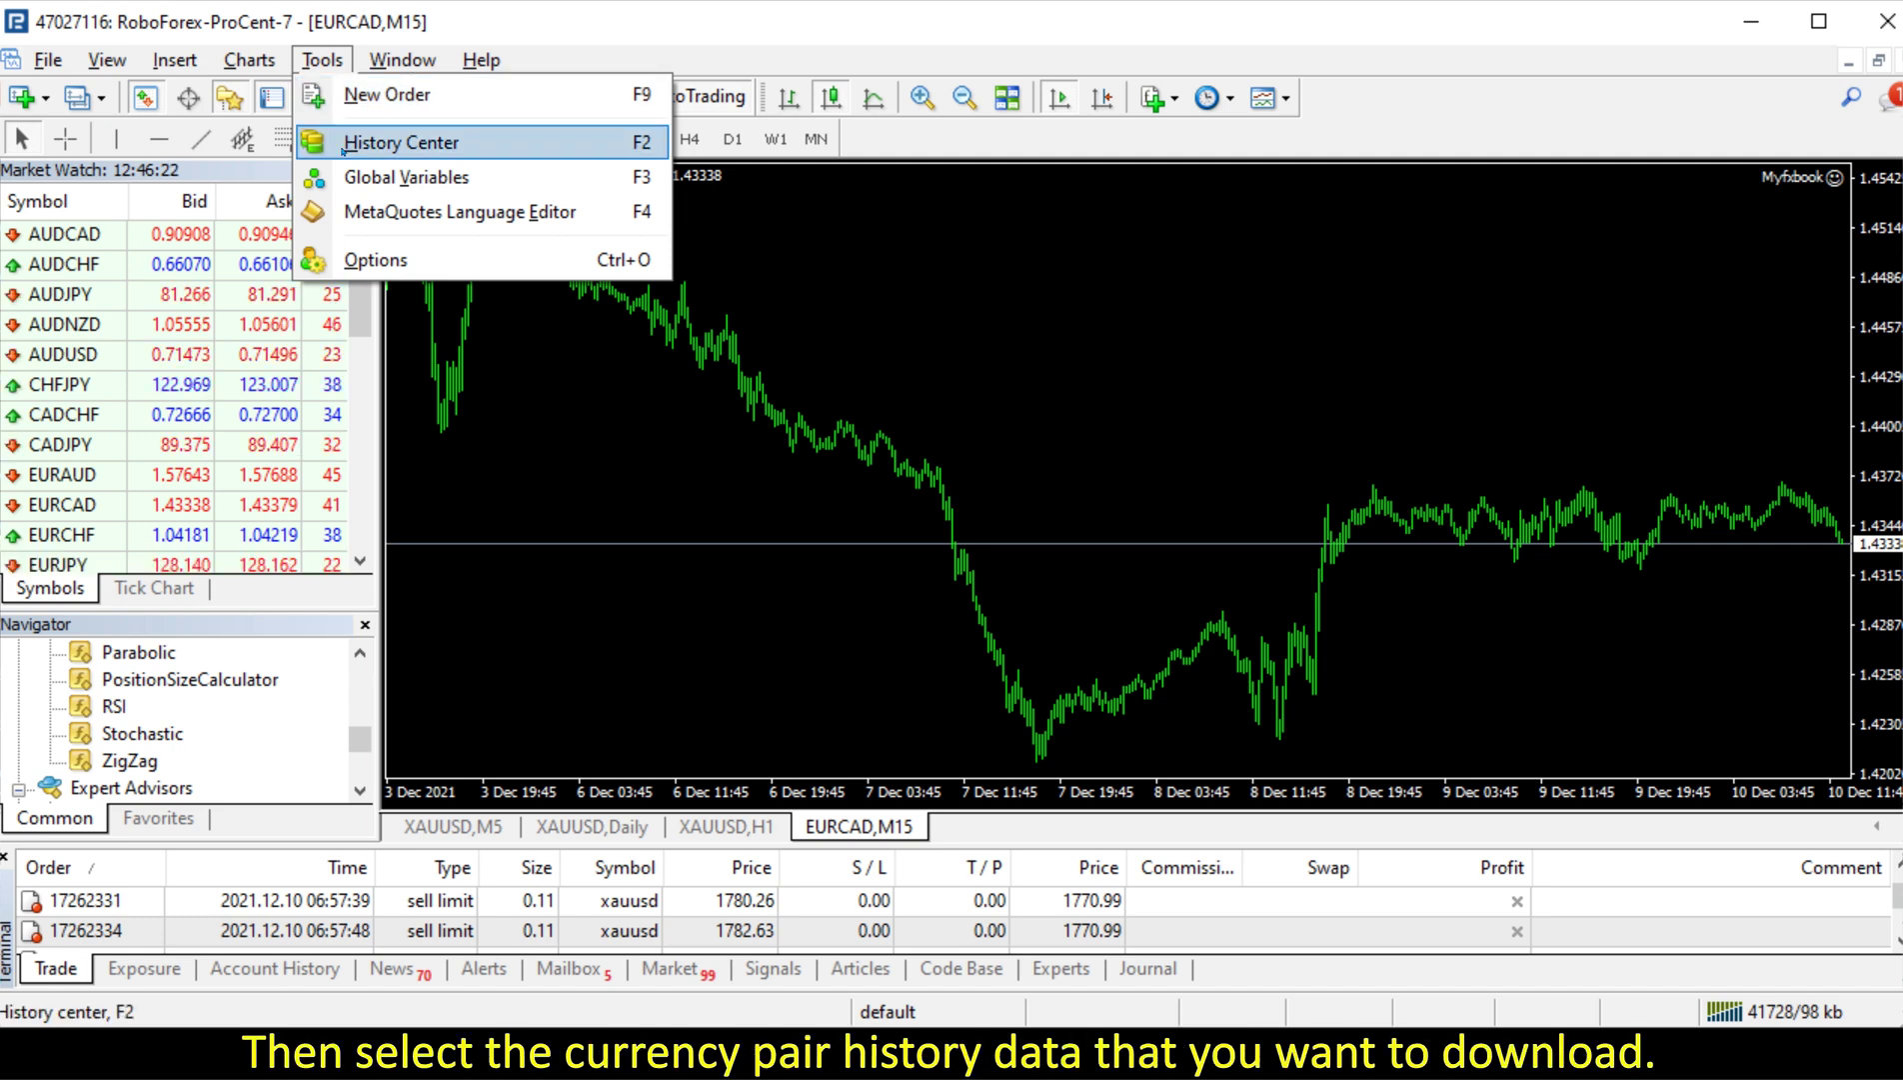
# Download EURUSD 4 Hours (H4) history in History Center, accepting warnings and recalculating all timeframes
pyautogui.click(400, 142)
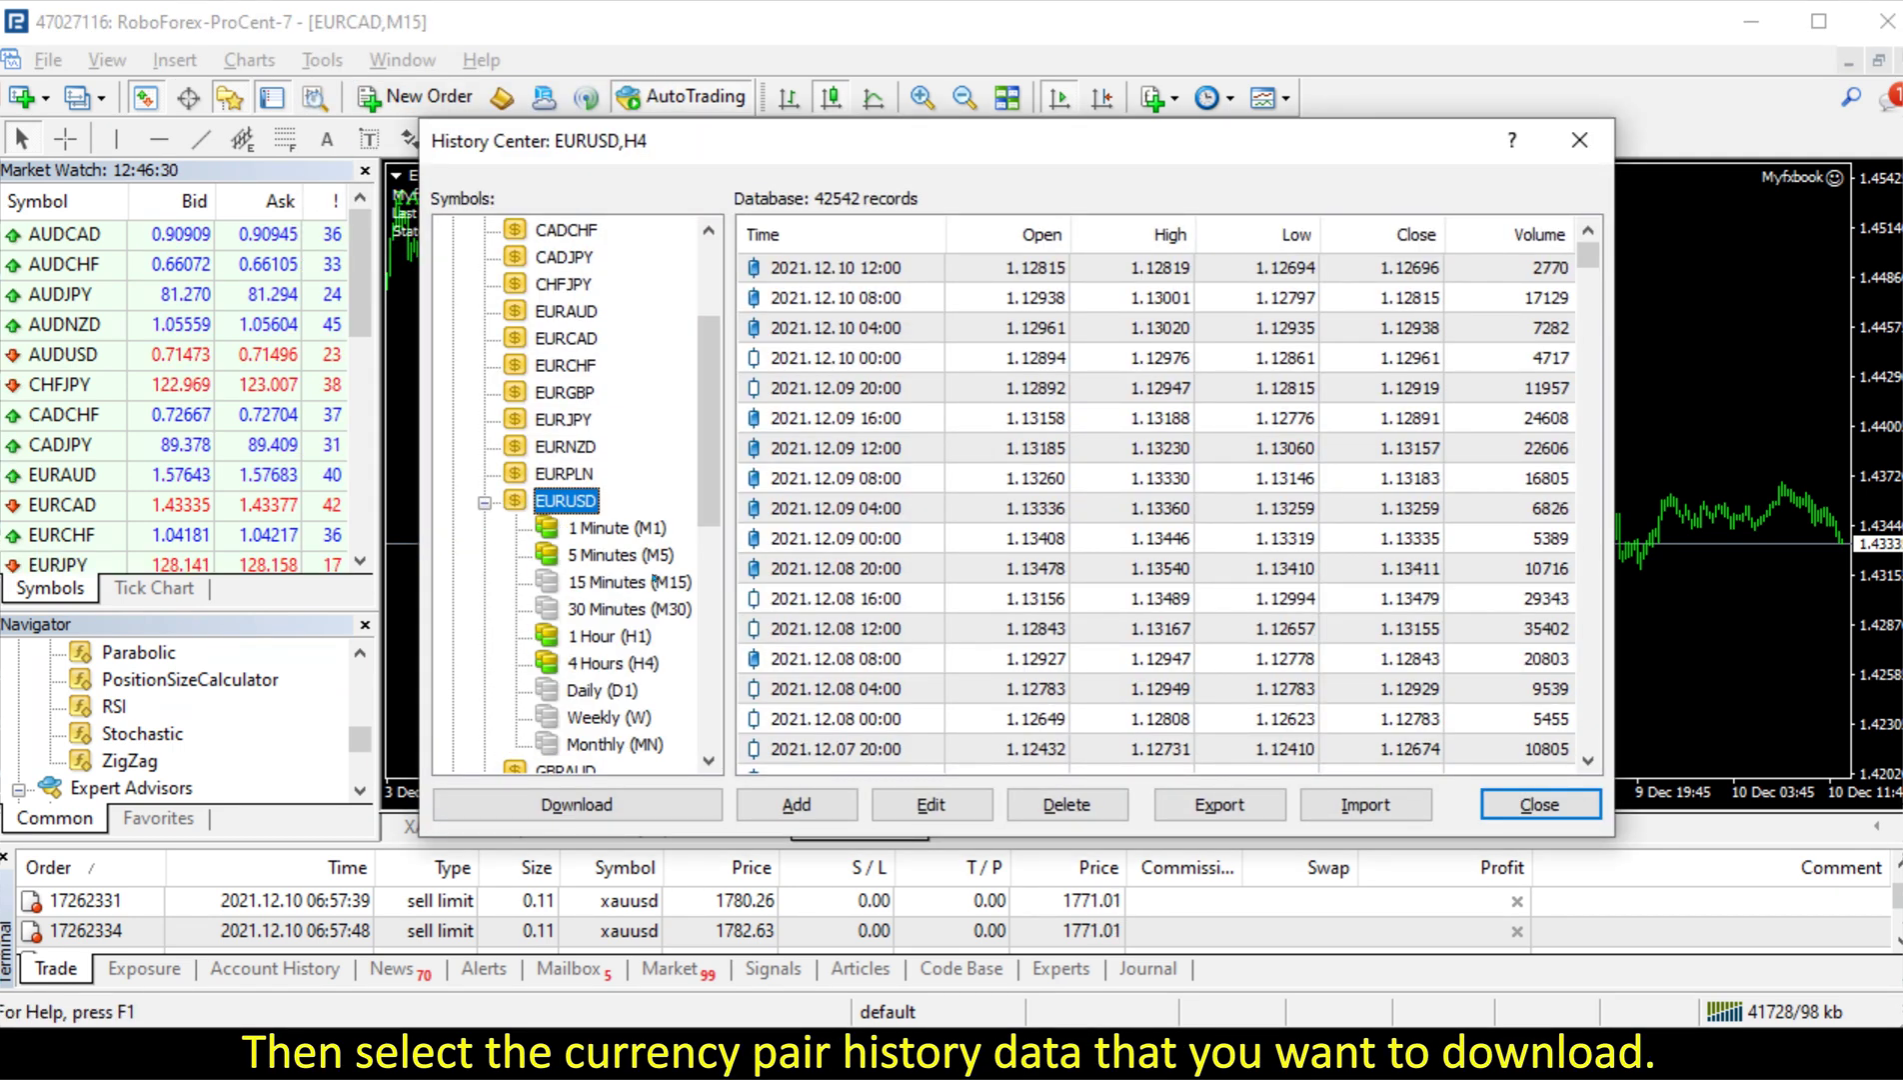
pyautogui.click(603, 663)
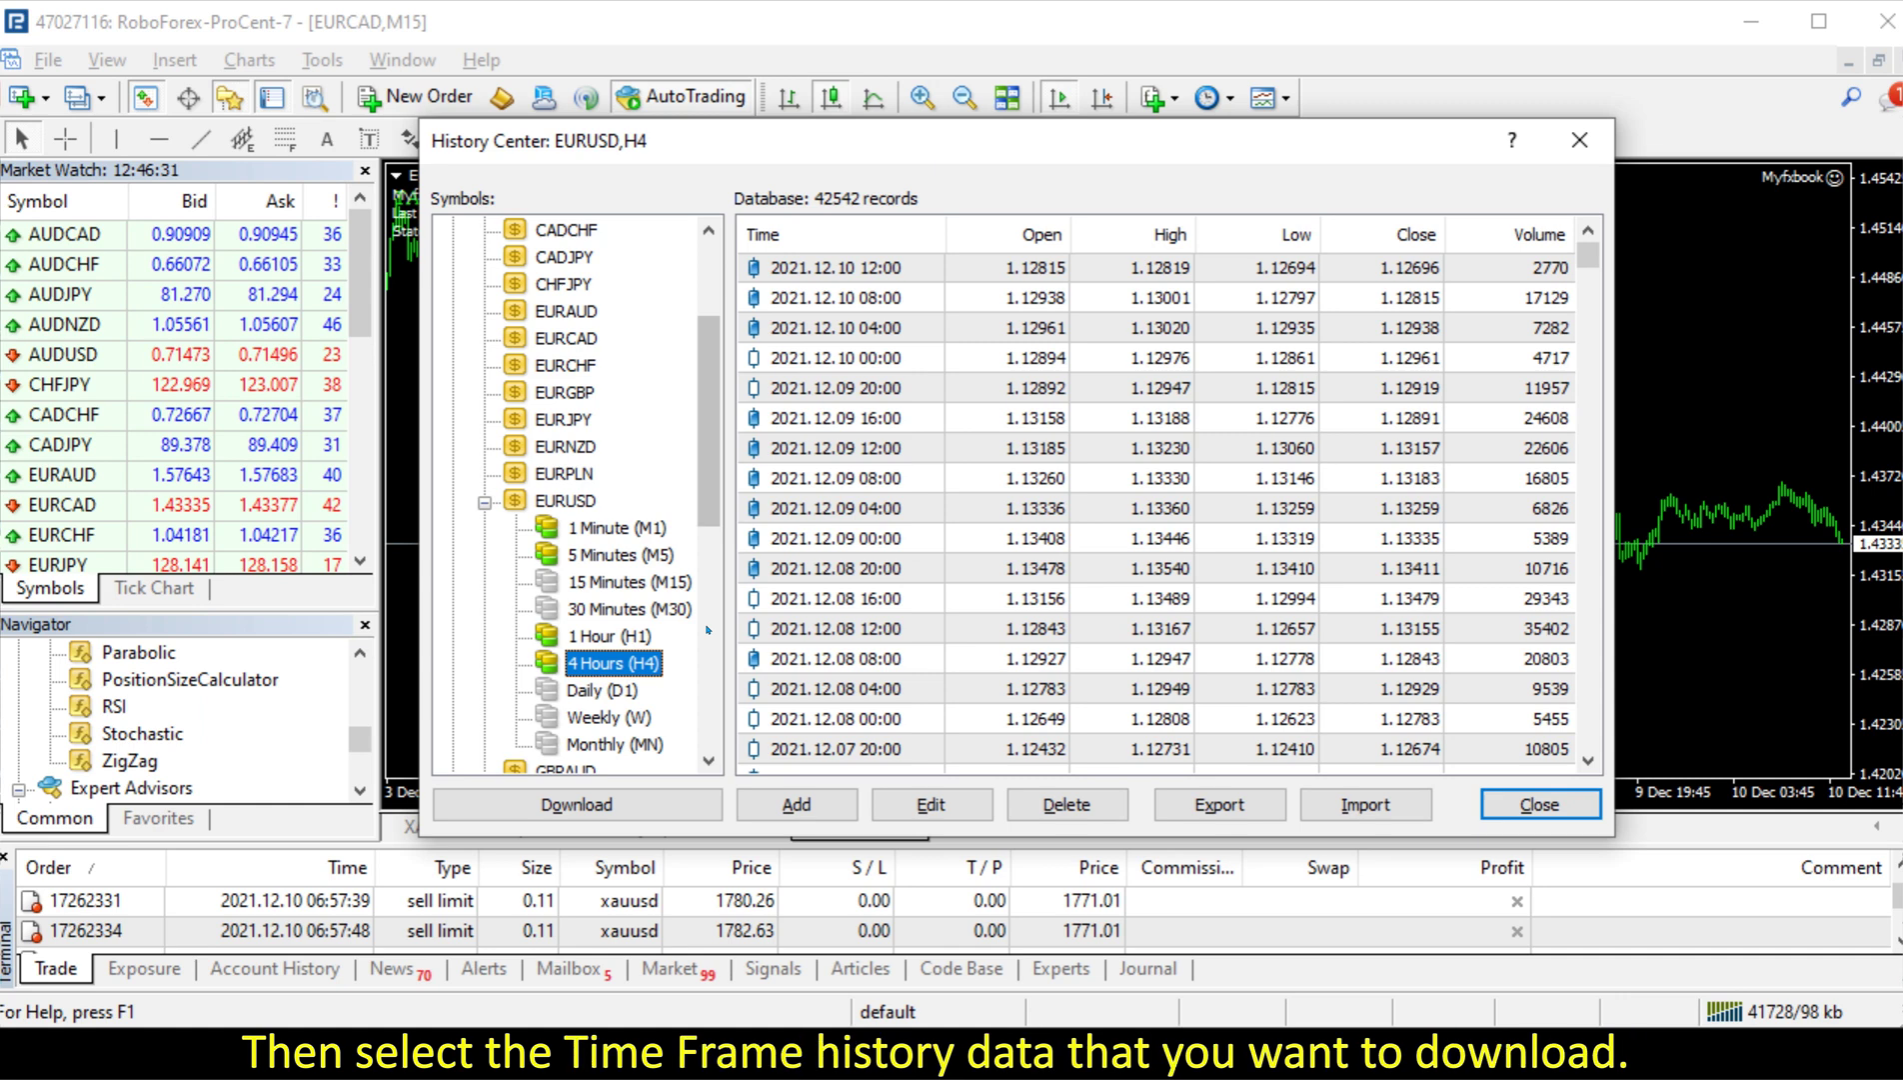
pyautogui.click(585, 805)
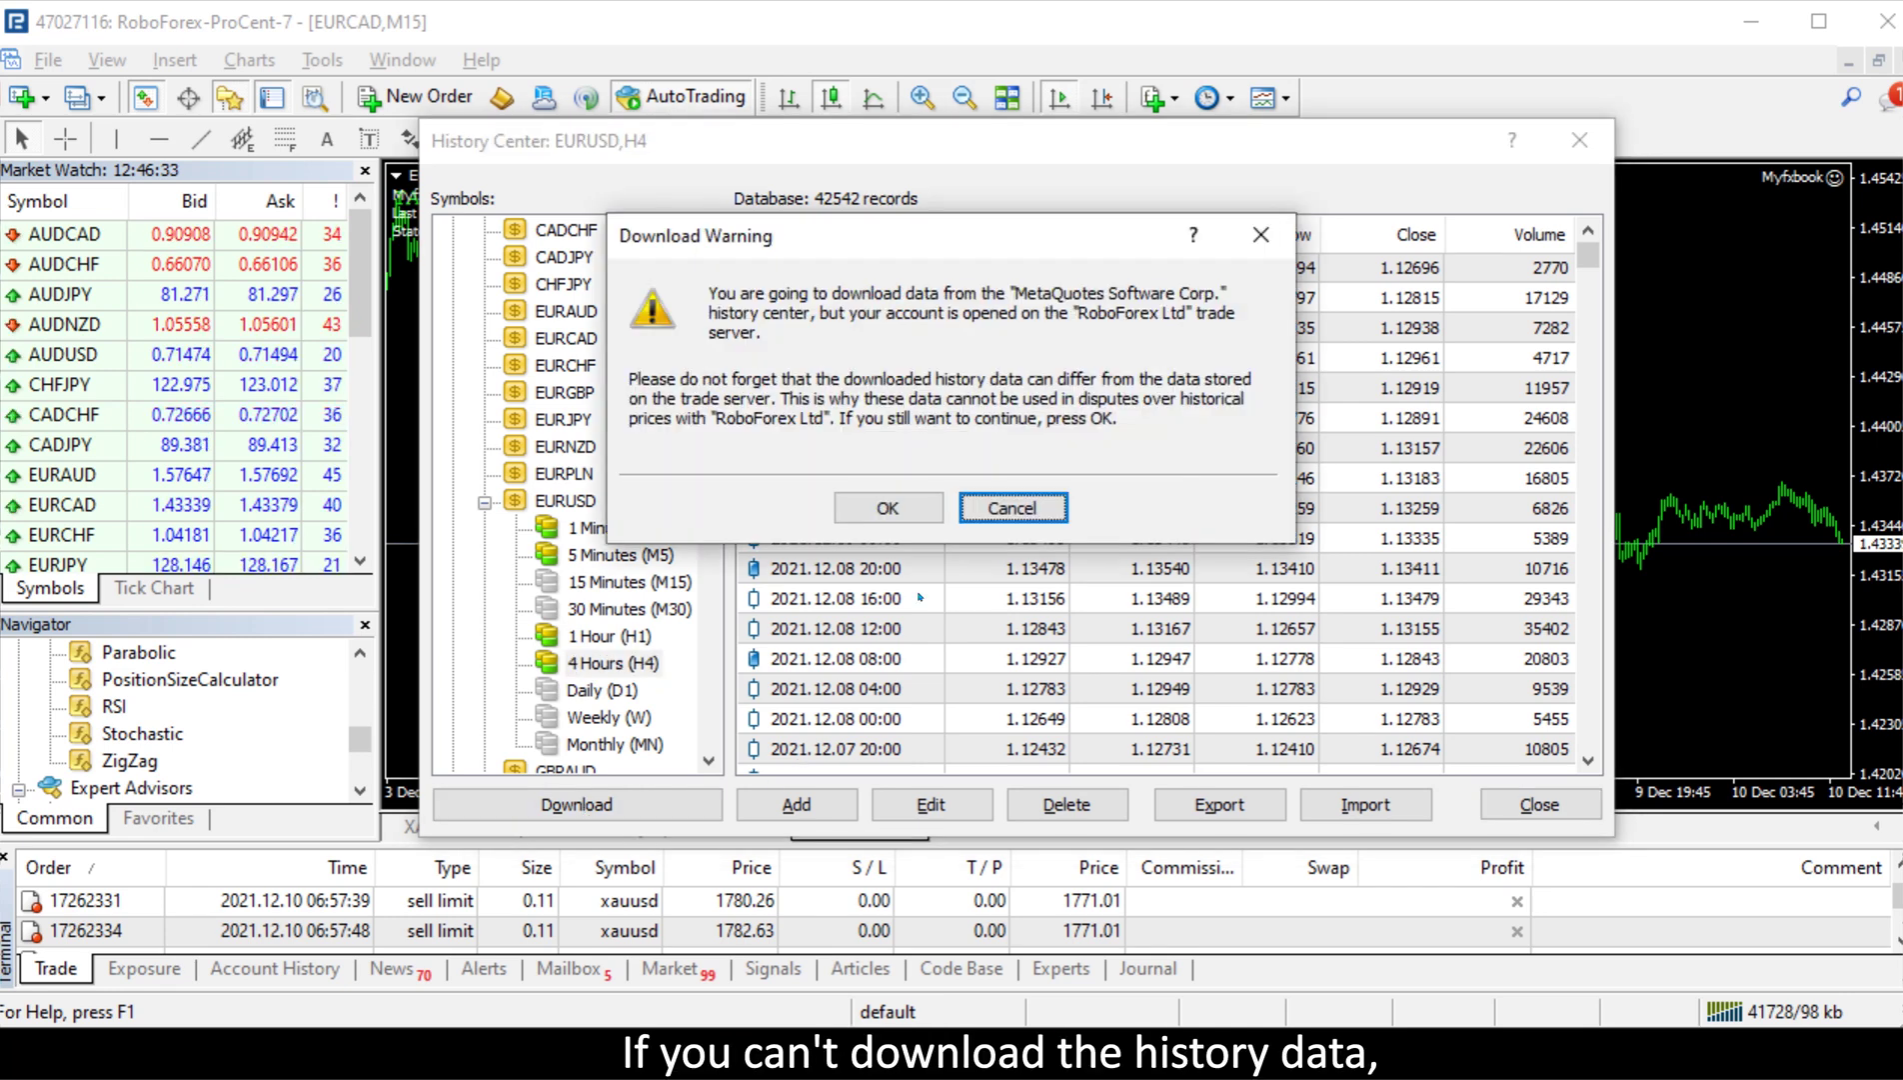
pyautogui.click(899, 511)
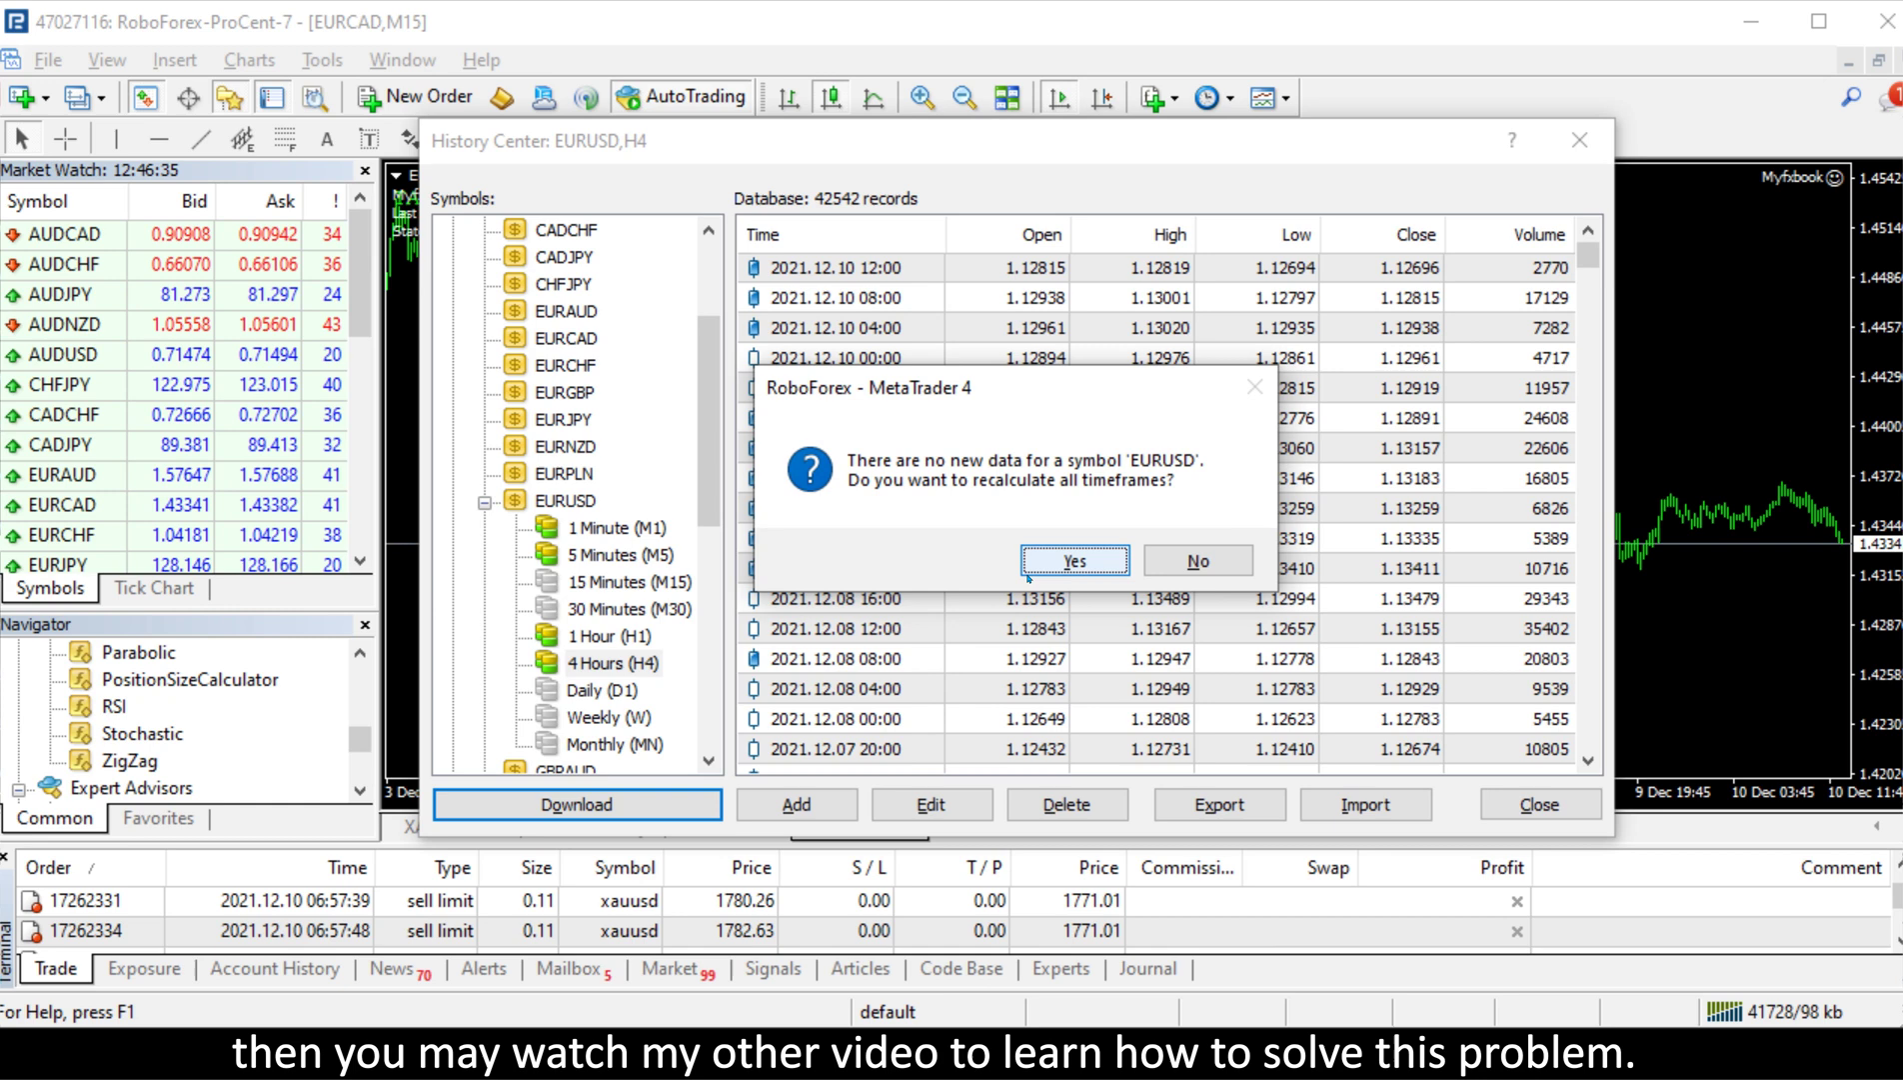
pyautogui.click(1073, 560)
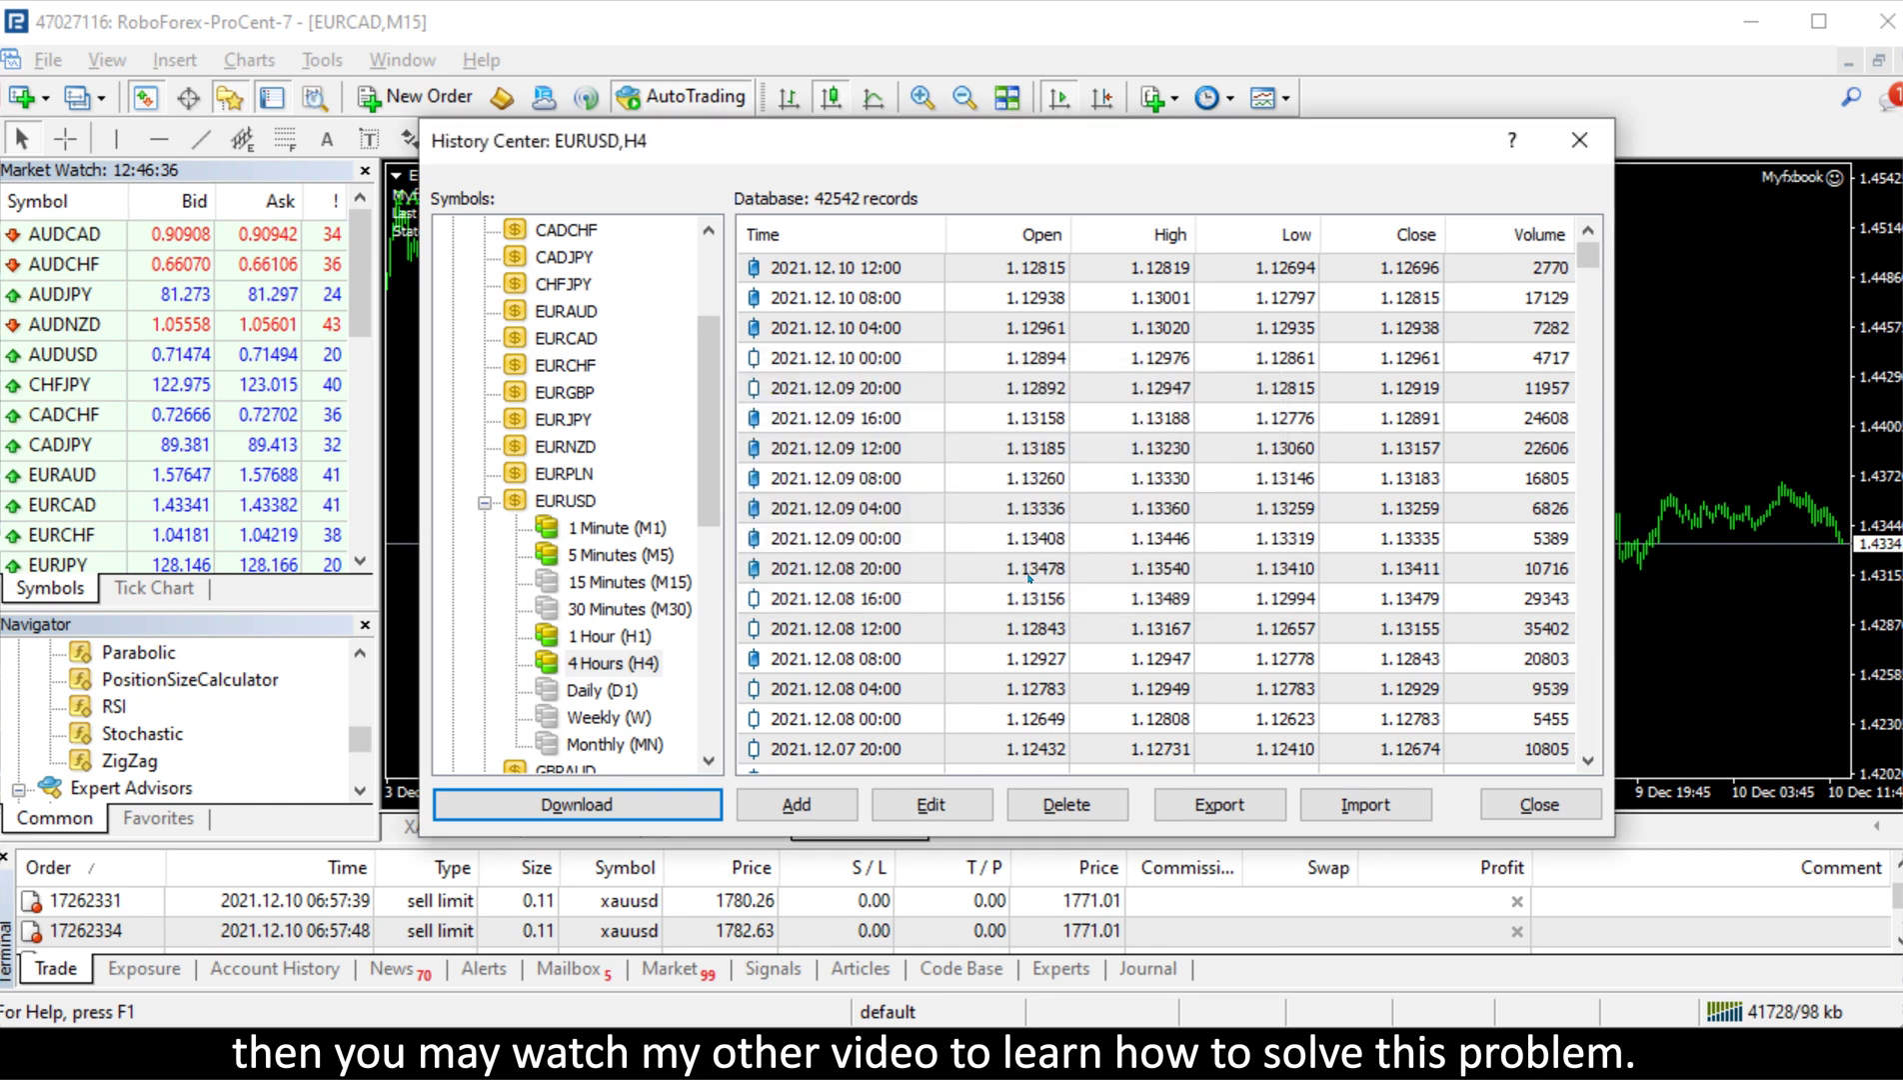
pyautogui.click(929, 510)
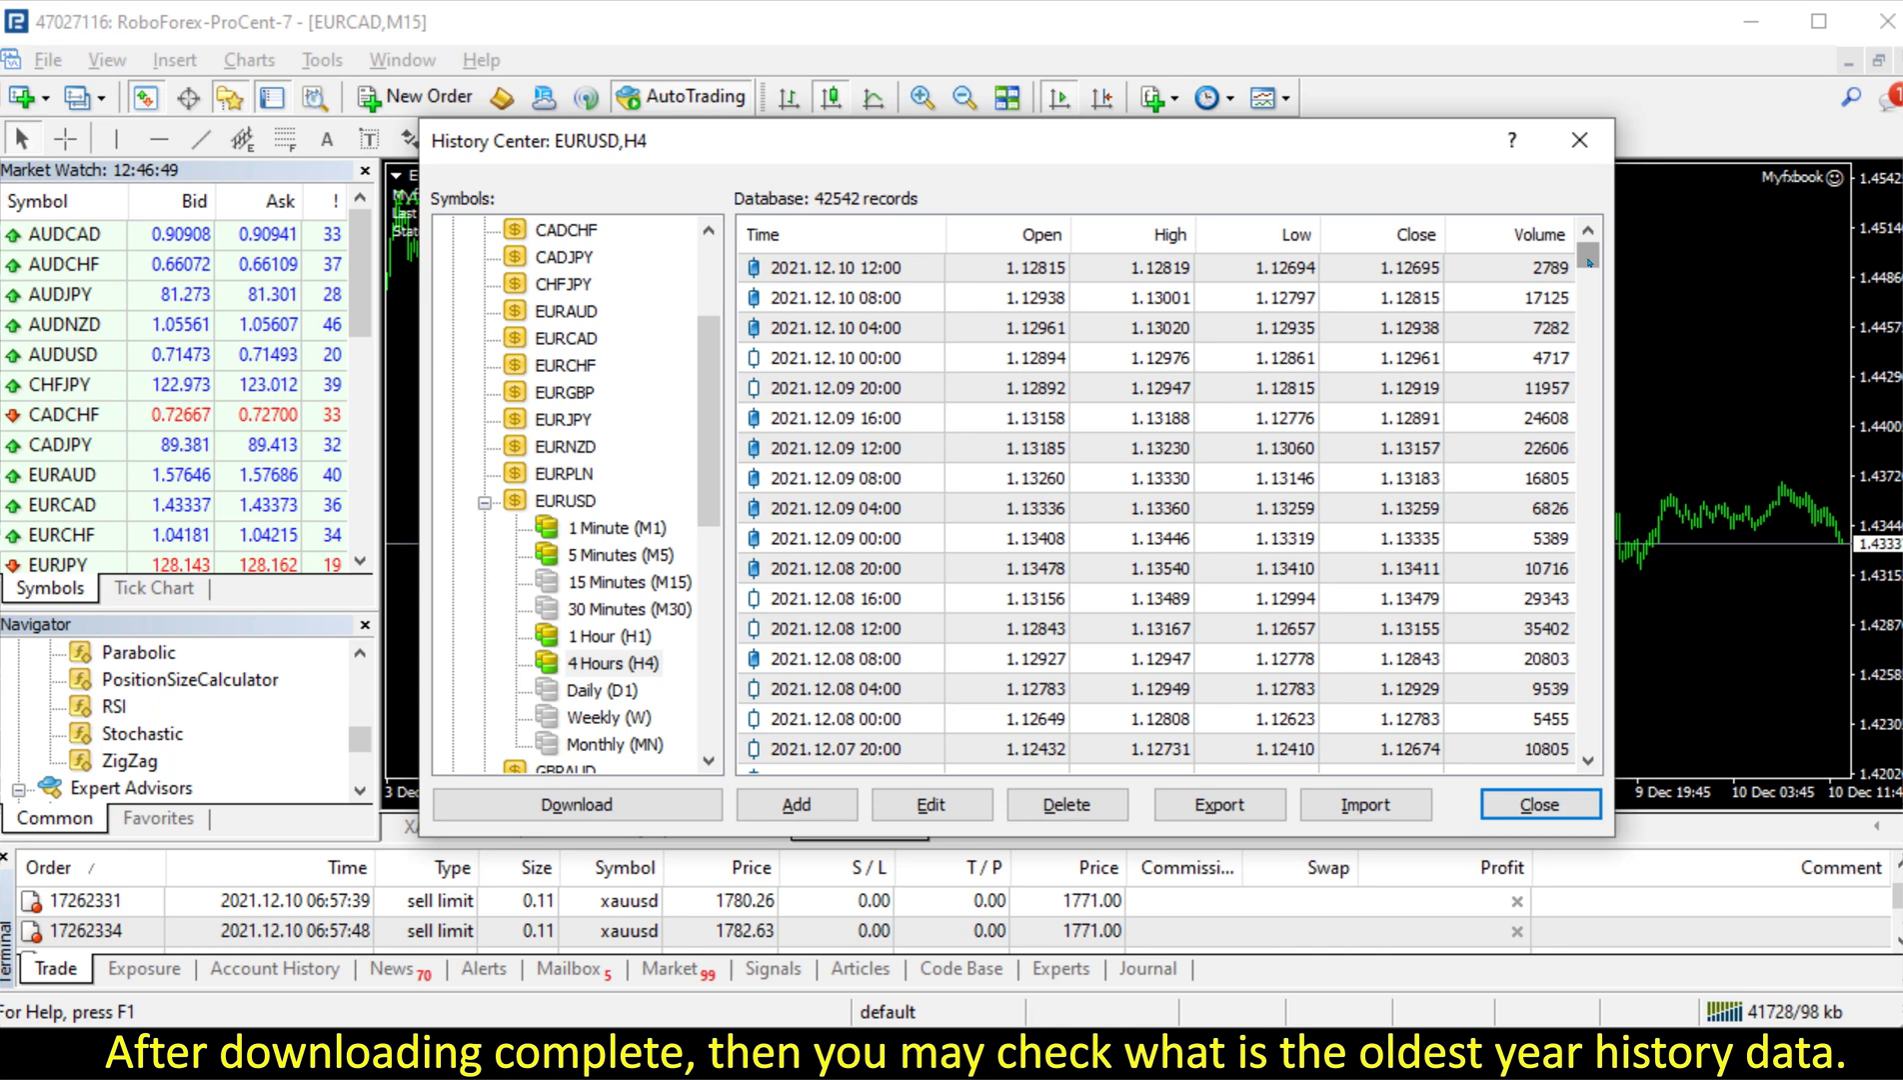
# Scroll the EURUSD H4 records back from 2017.05.22 to the 2000.08.09 16:00 bar
pyautogui.moveTo(1590, 262); pyautogui.dragTo(1590, 340)
pyautogui.click(806, 603)
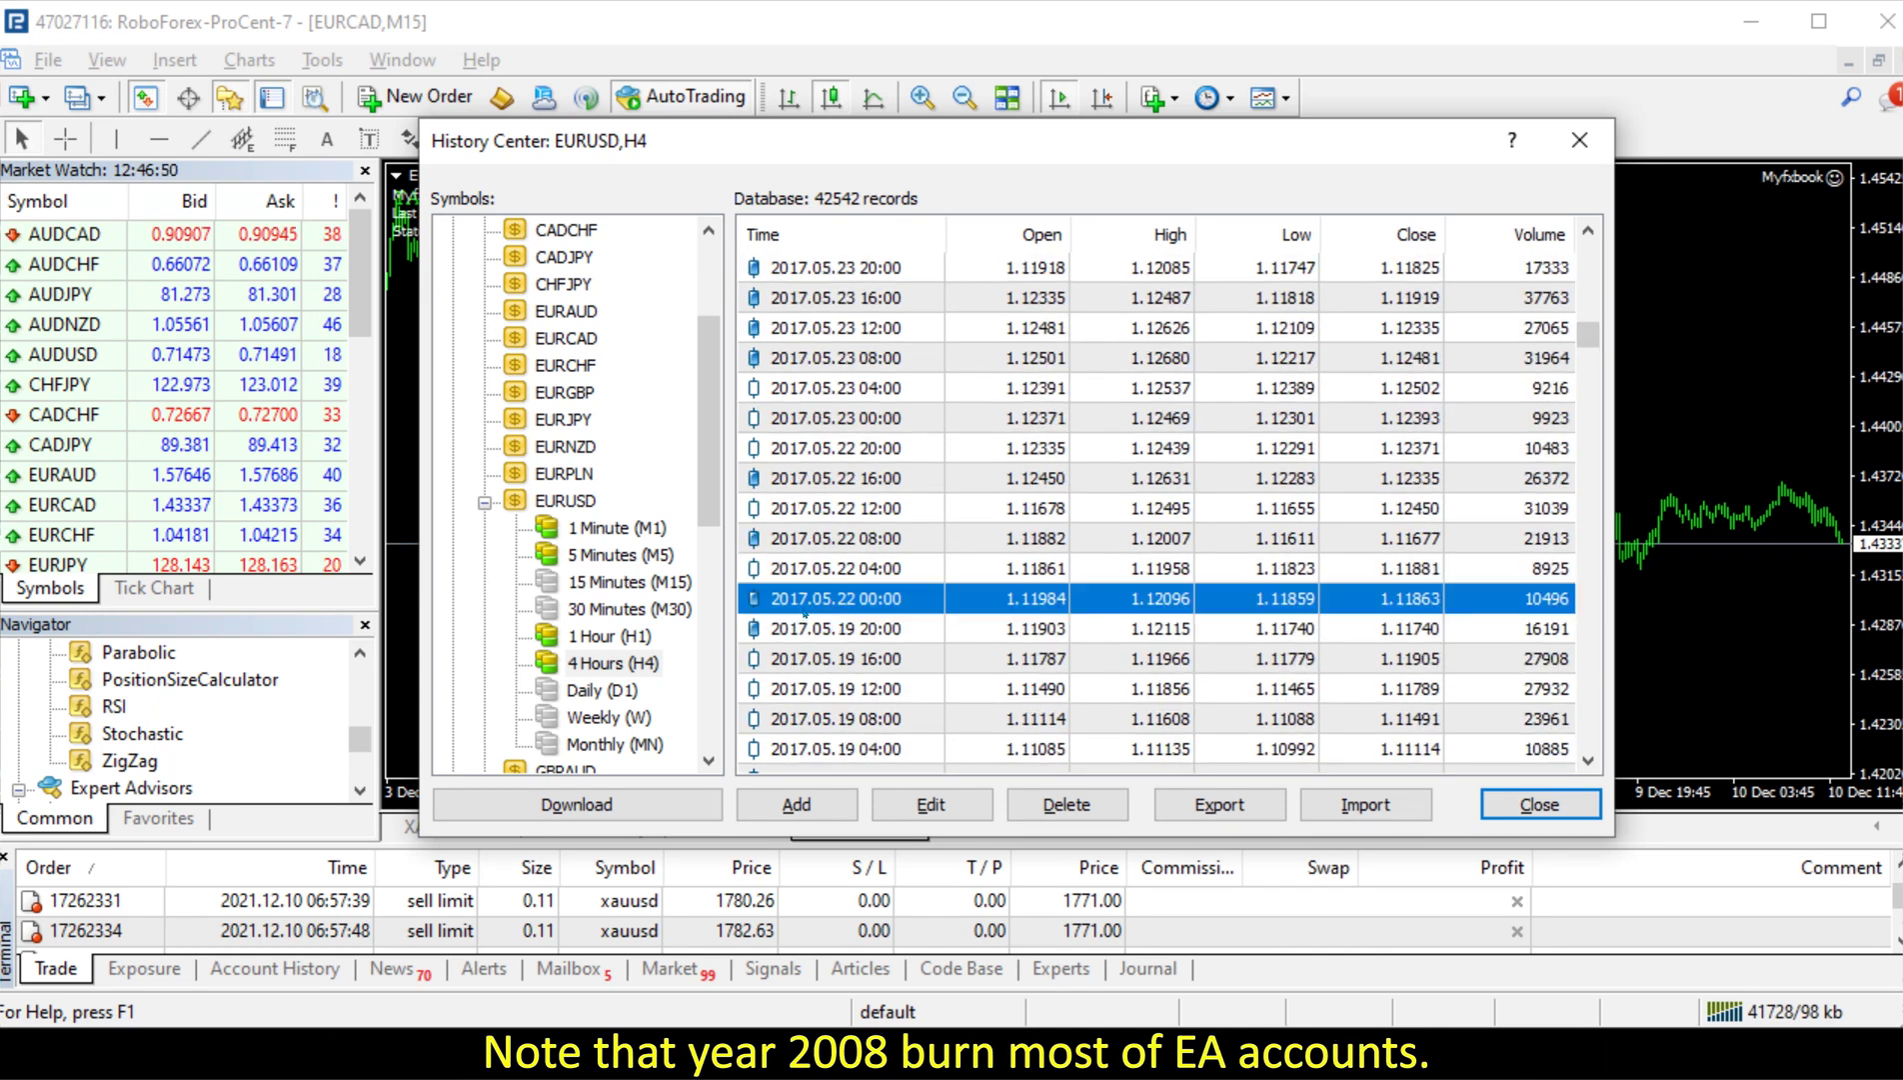
pyautogui.press('Up')
pyautogui.press('Up')
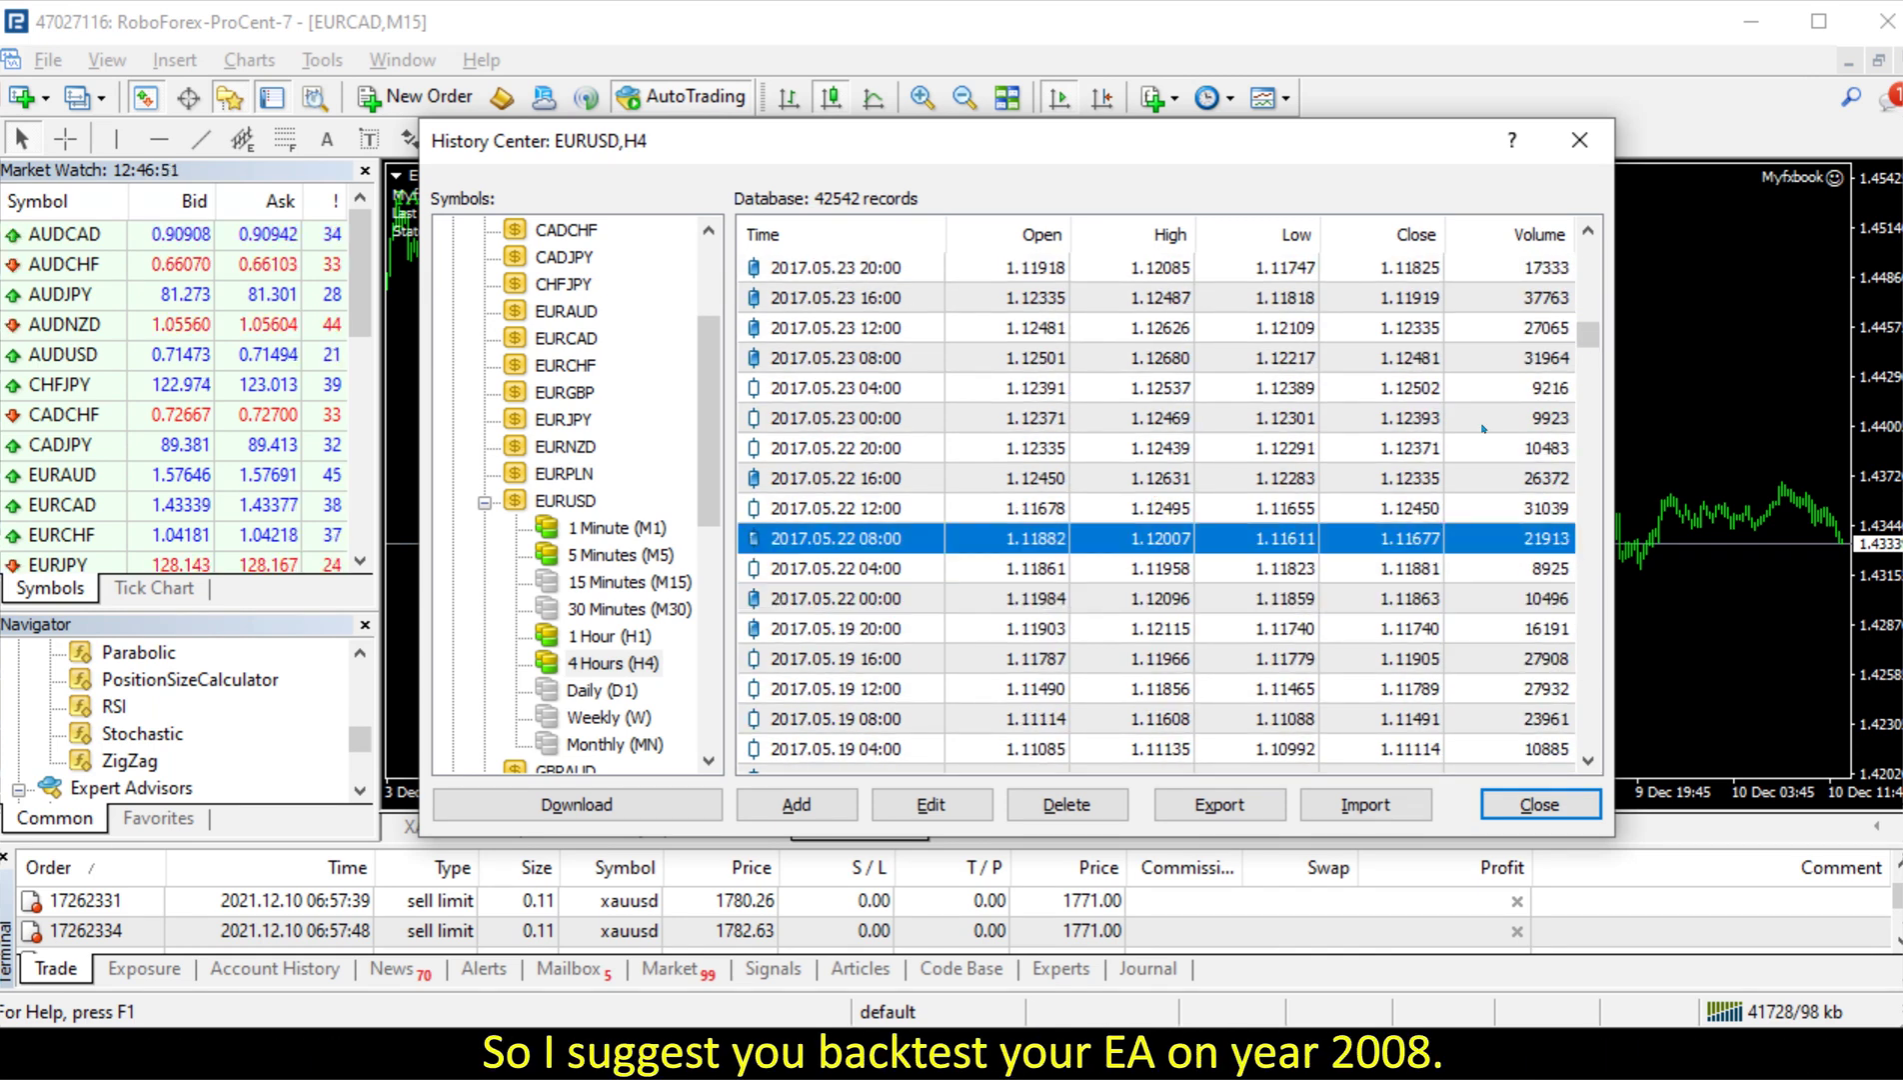
pyautogui.moveTo(1588, 335); pyautogui.dragTo(1550, 635)
pyautogui.click(903, 705)
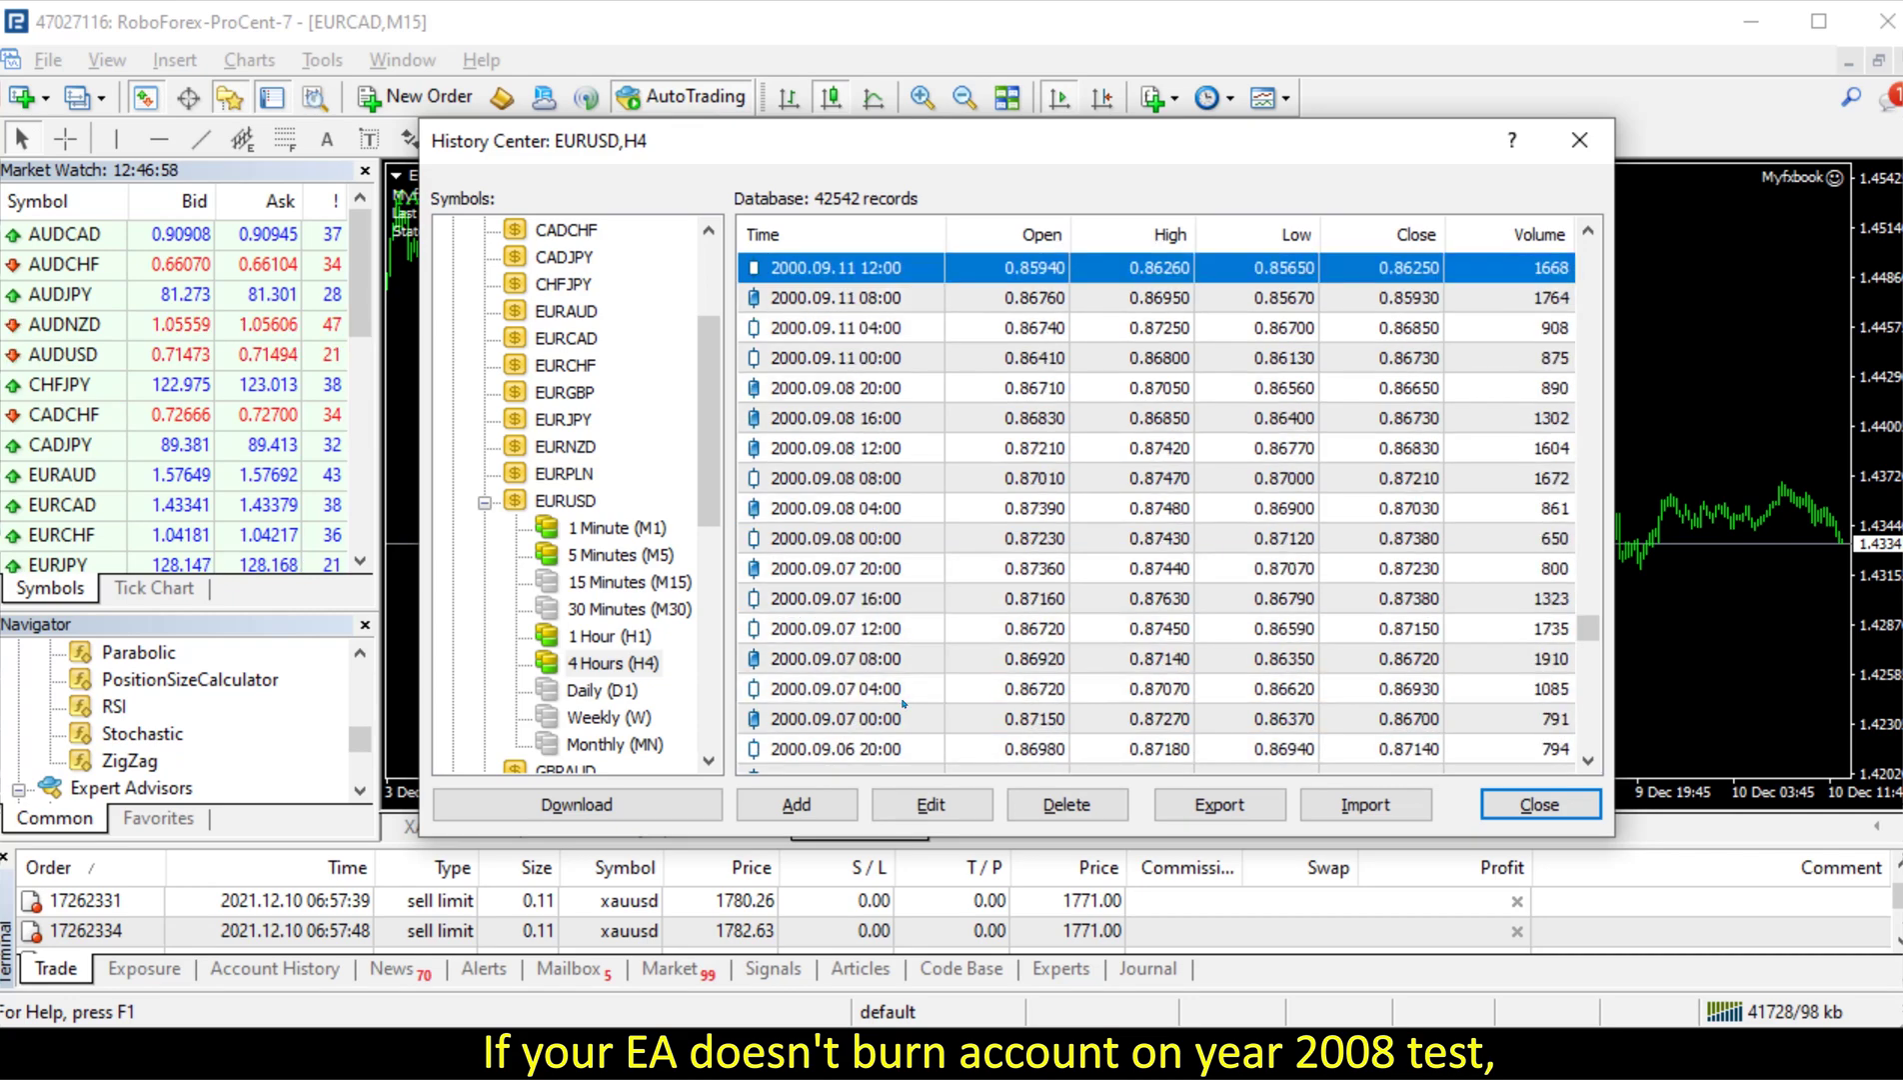
pyautogui.scroll(-20, 900, 700)
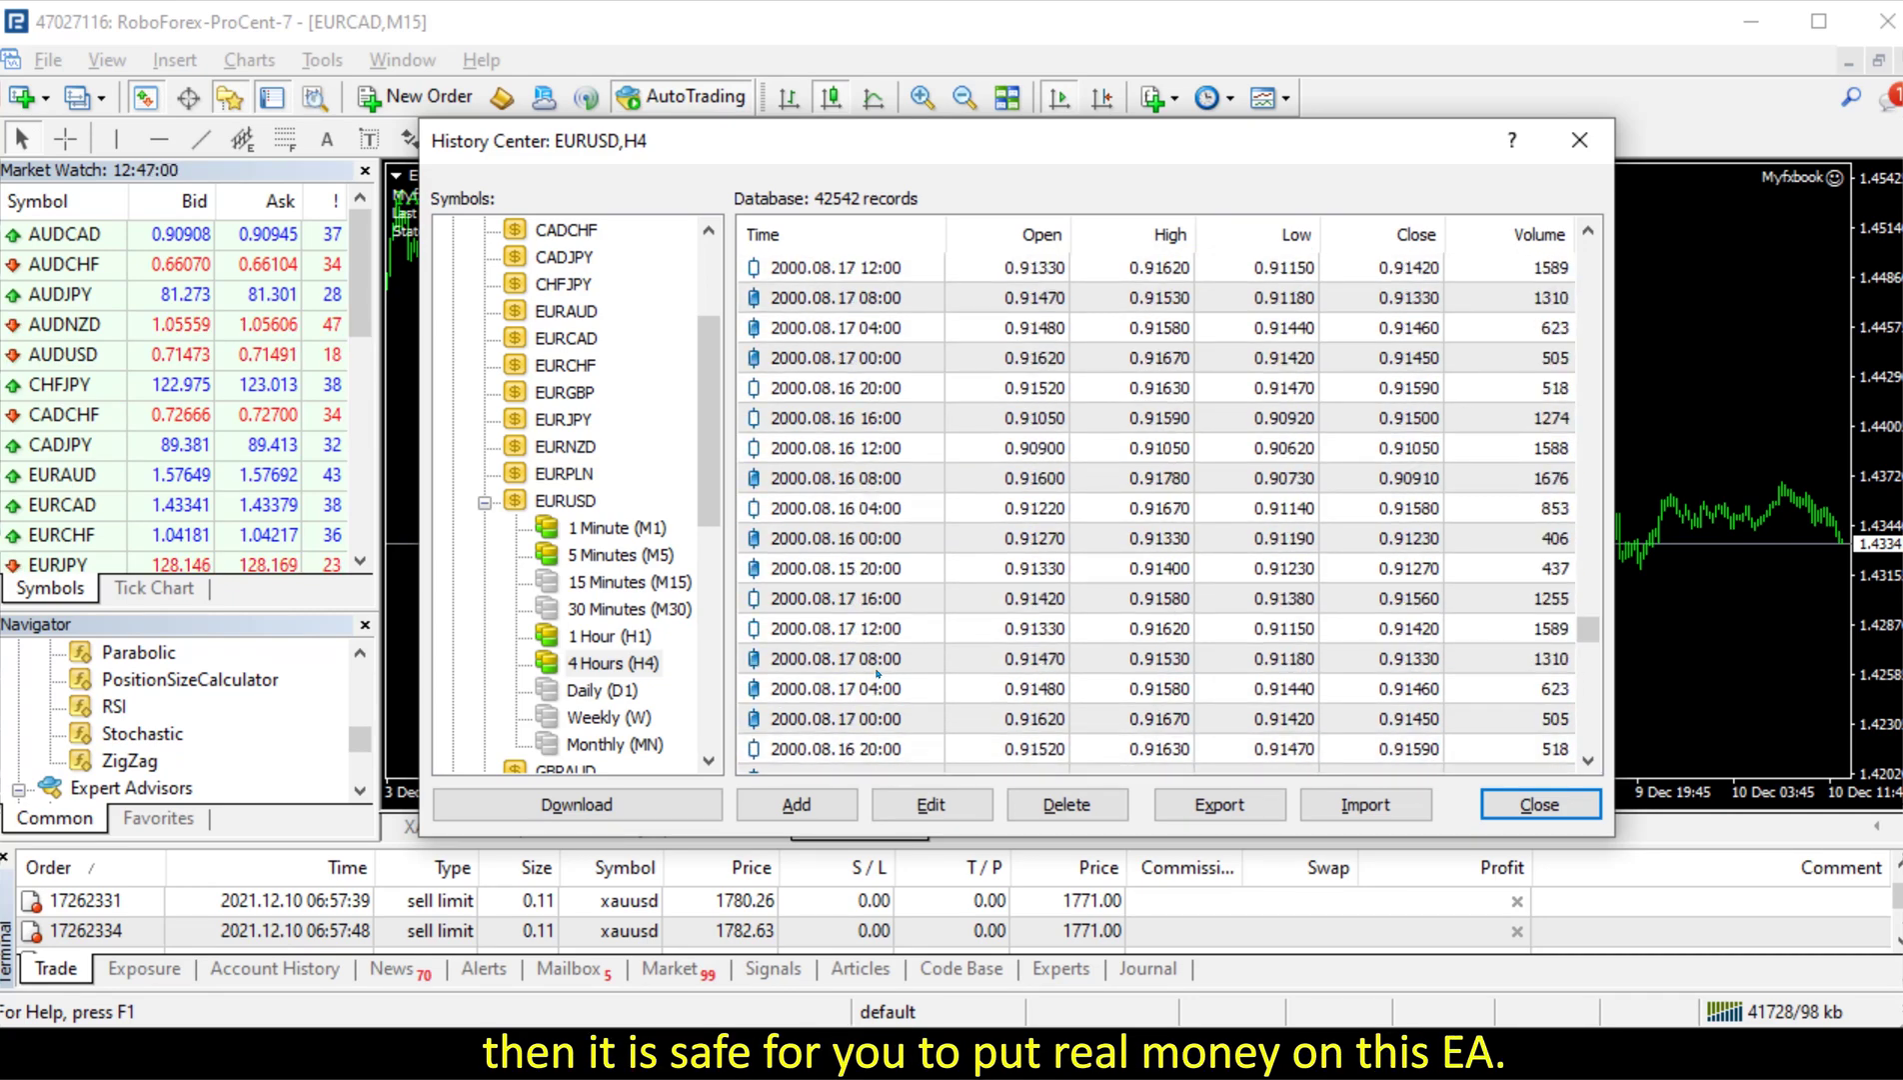
pyautogui.scroll(-7, 878, 673)
pyautogui.click(820, 692)
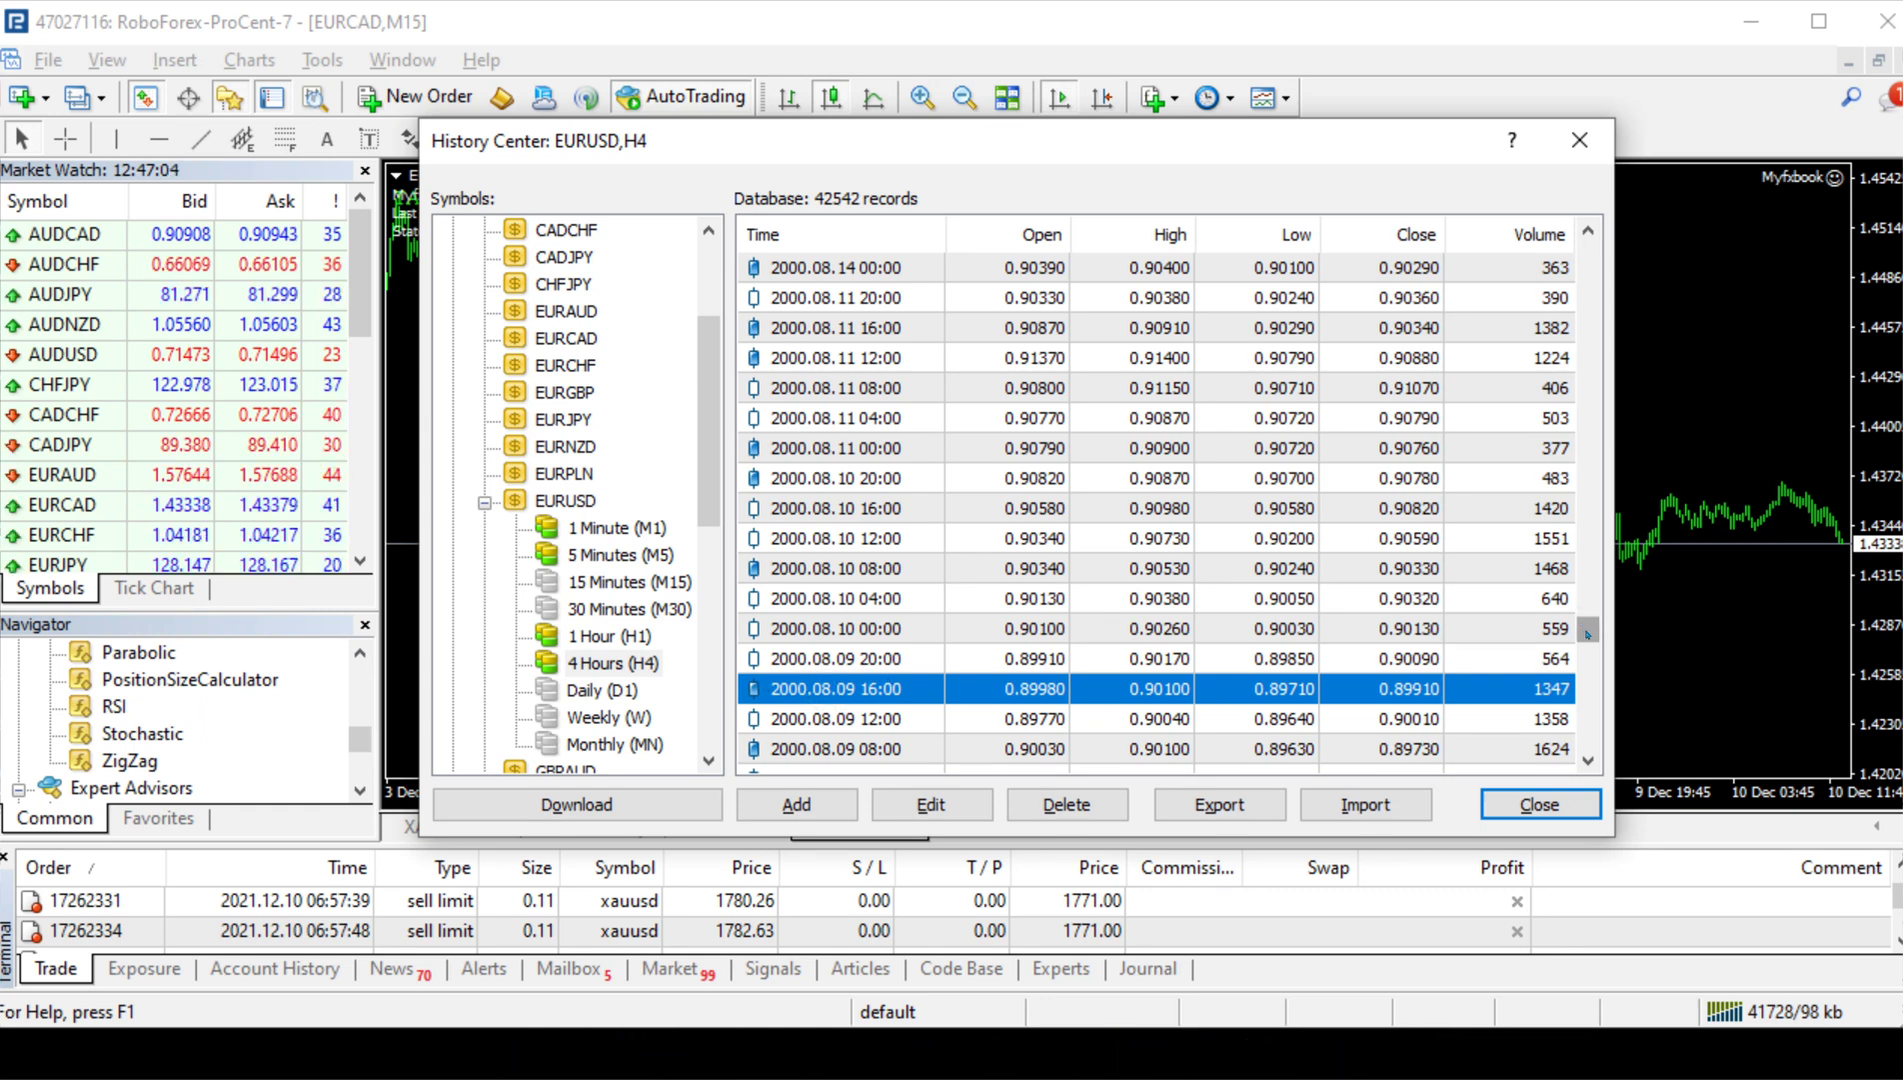
# Close History Center and open the Strategy Tester with Visual mode ticked
pyautogui.press('Escape')
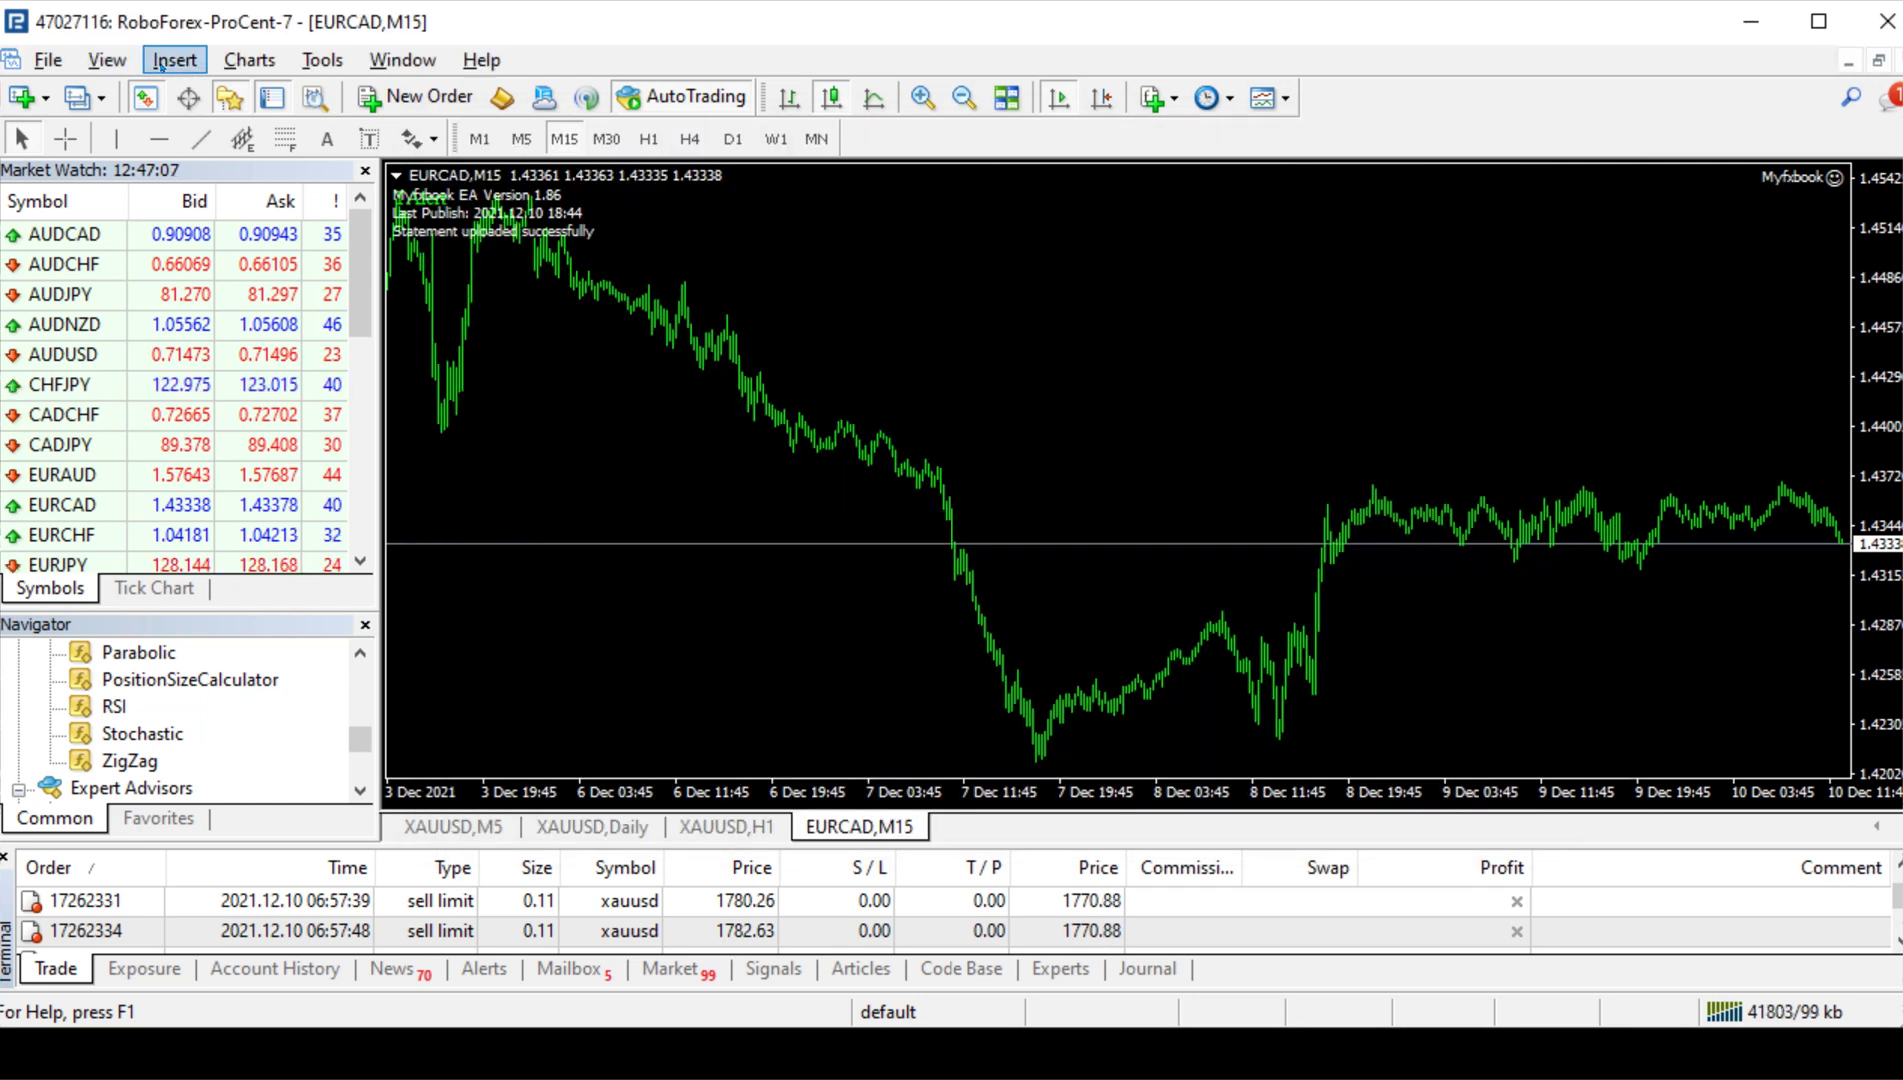
pyautogui.click(105, 62)
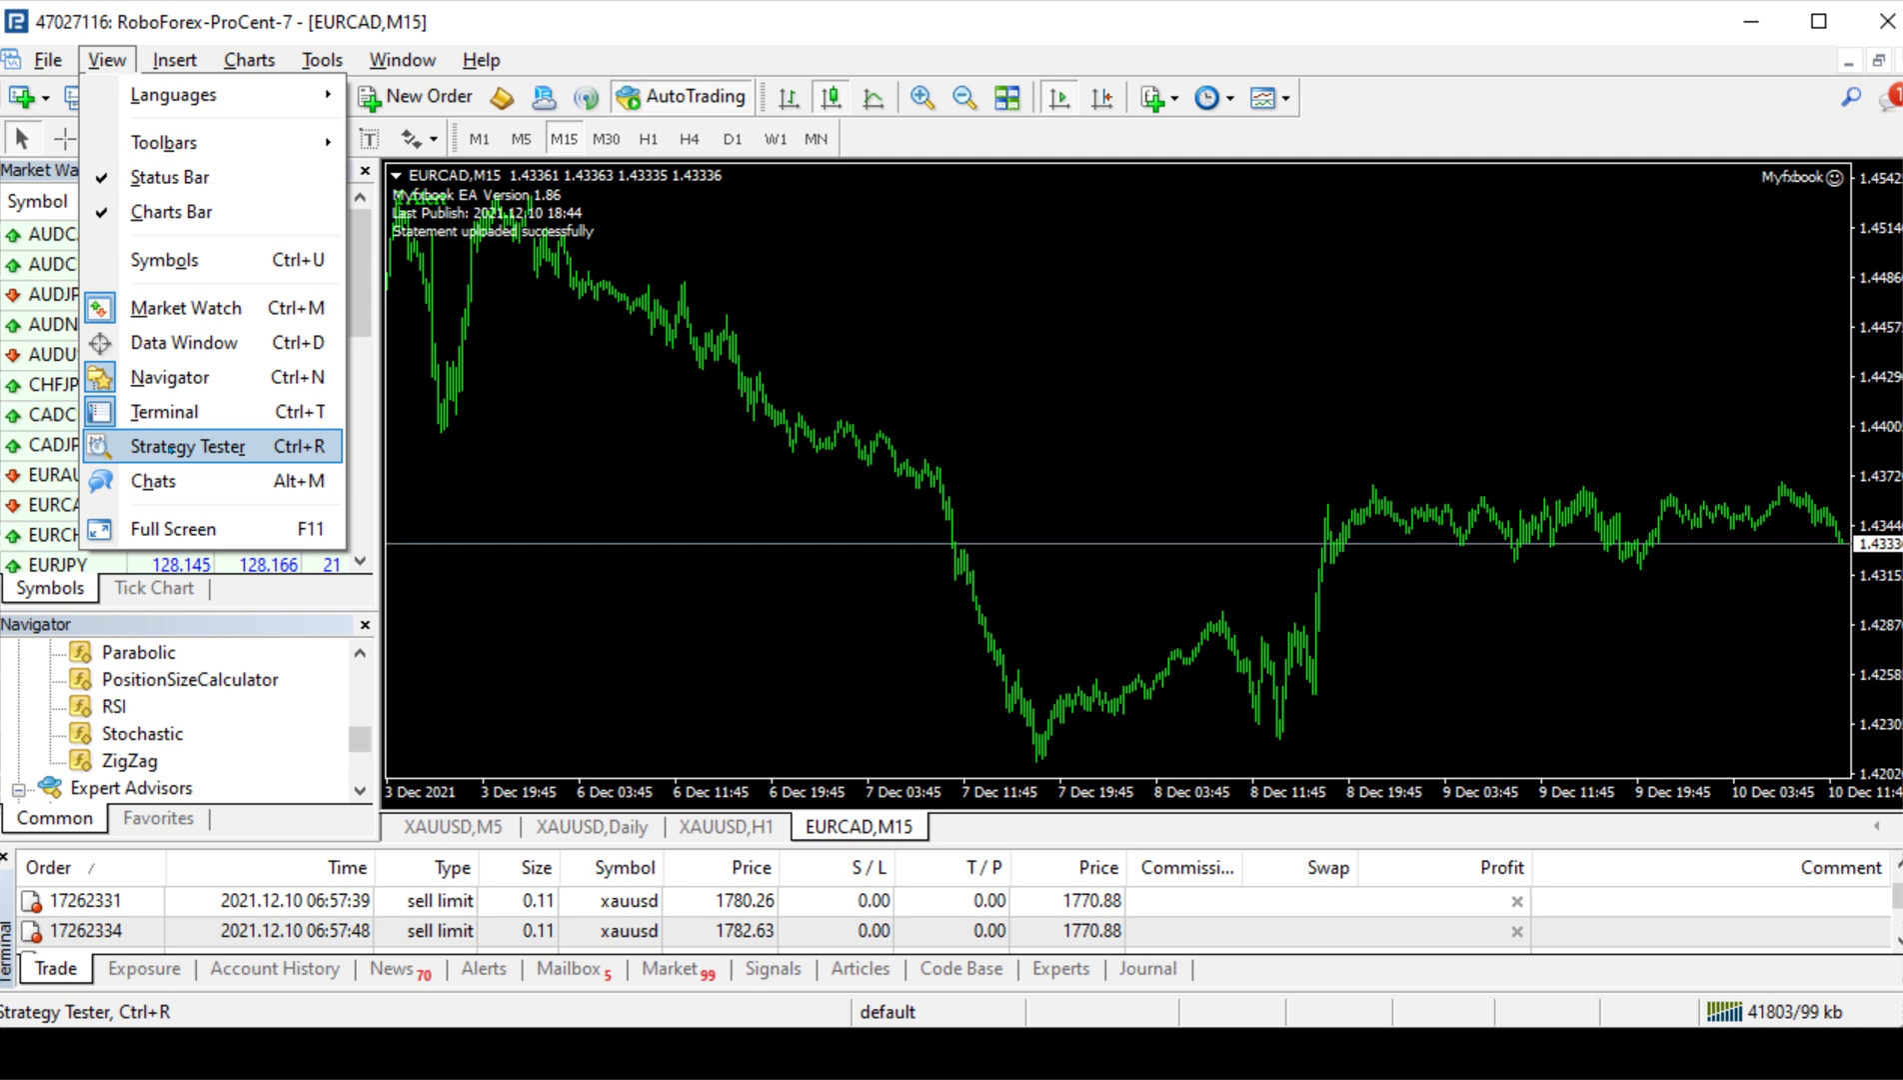
pyautogui.click(188, 445)
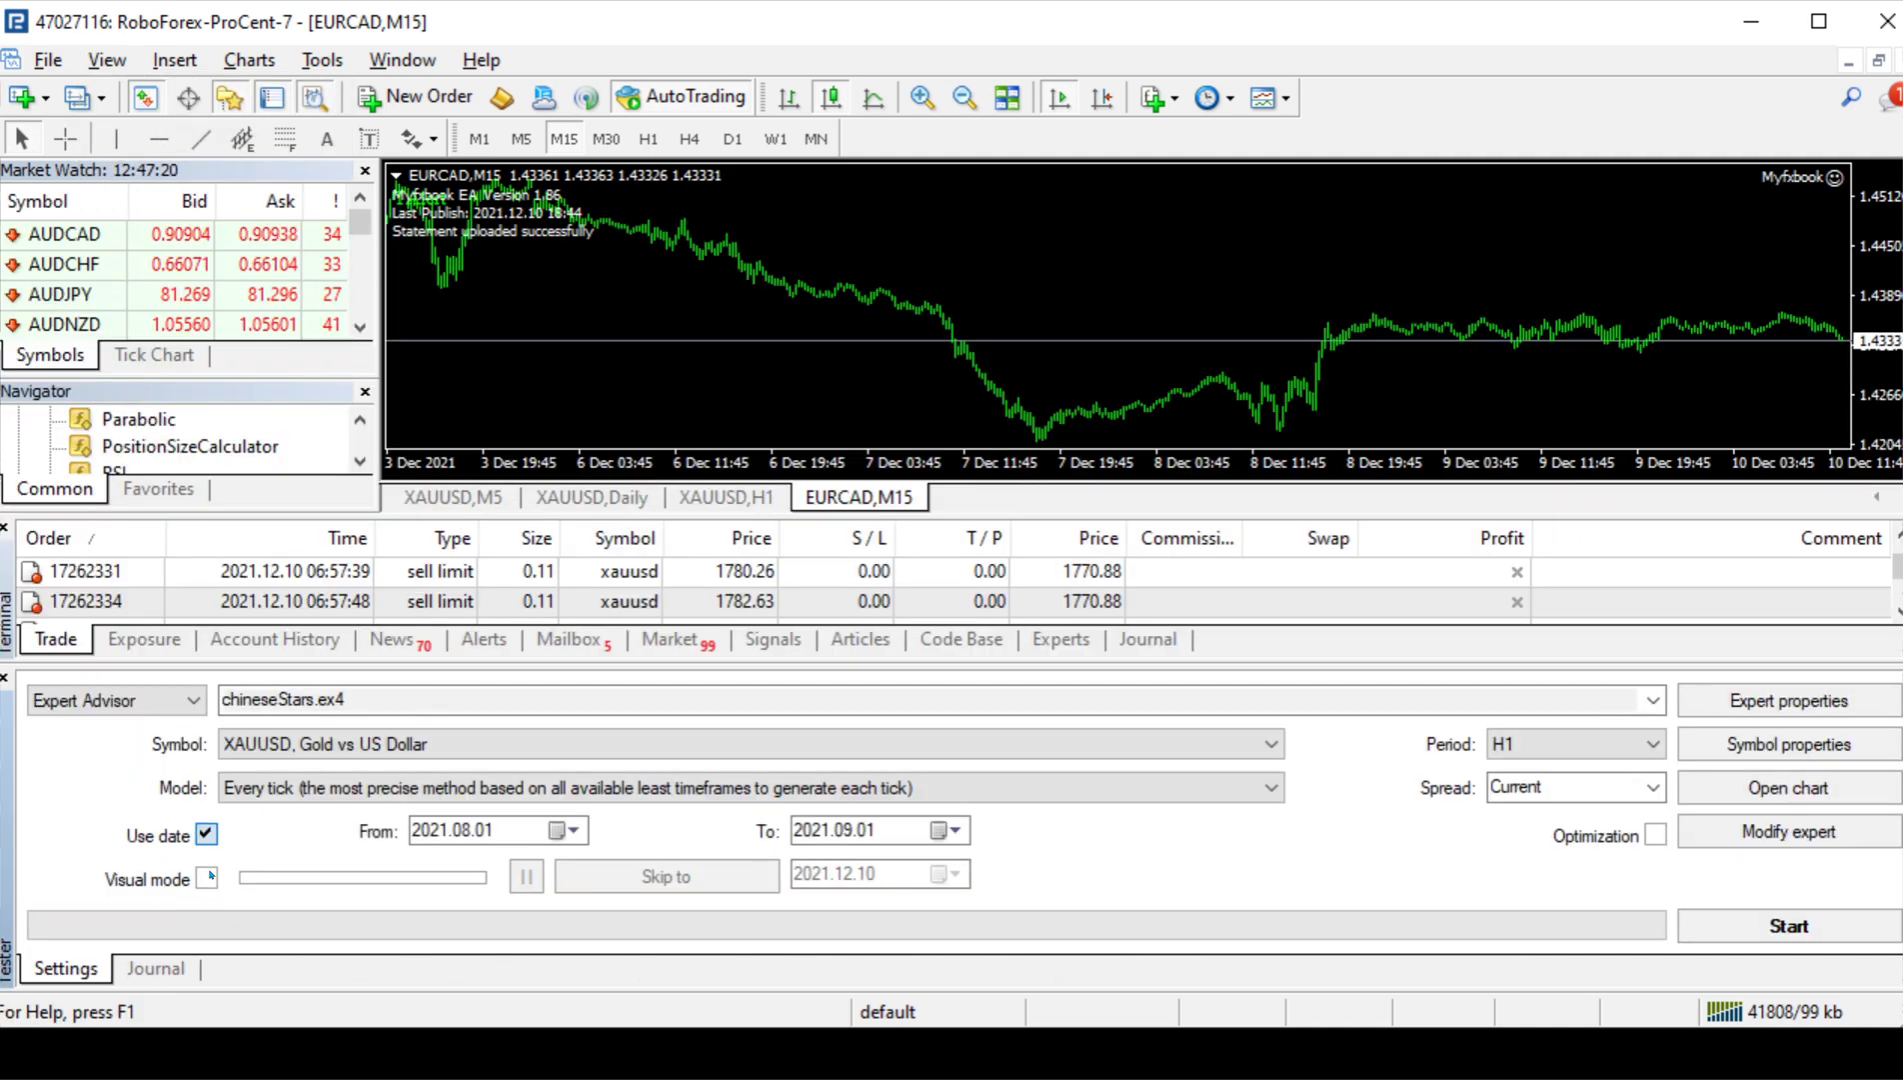
pyautogui.click(206, 878)
# Set the test dates from 2008.08.01 to 2009.01.01
pyautogui.click(430, 830)
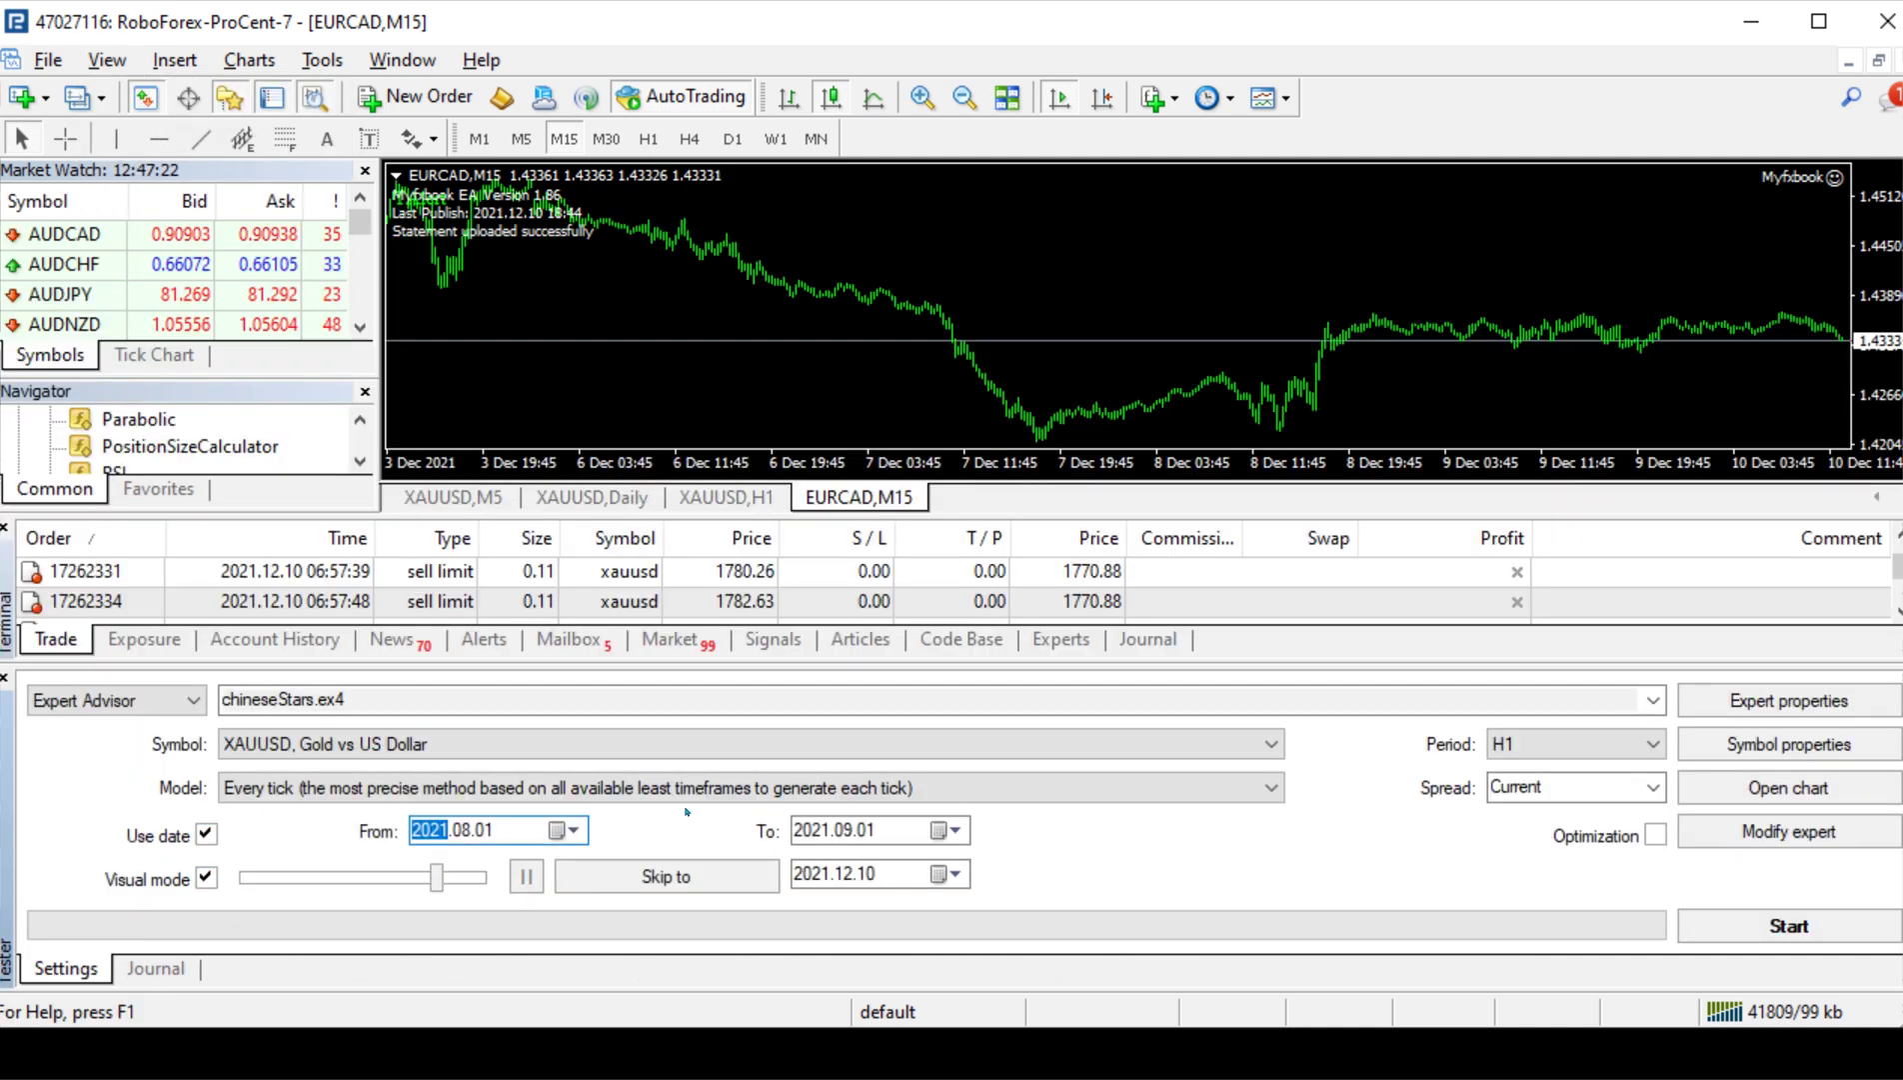
pyautogui.write('2004')
pyautogui.click(810, 829)
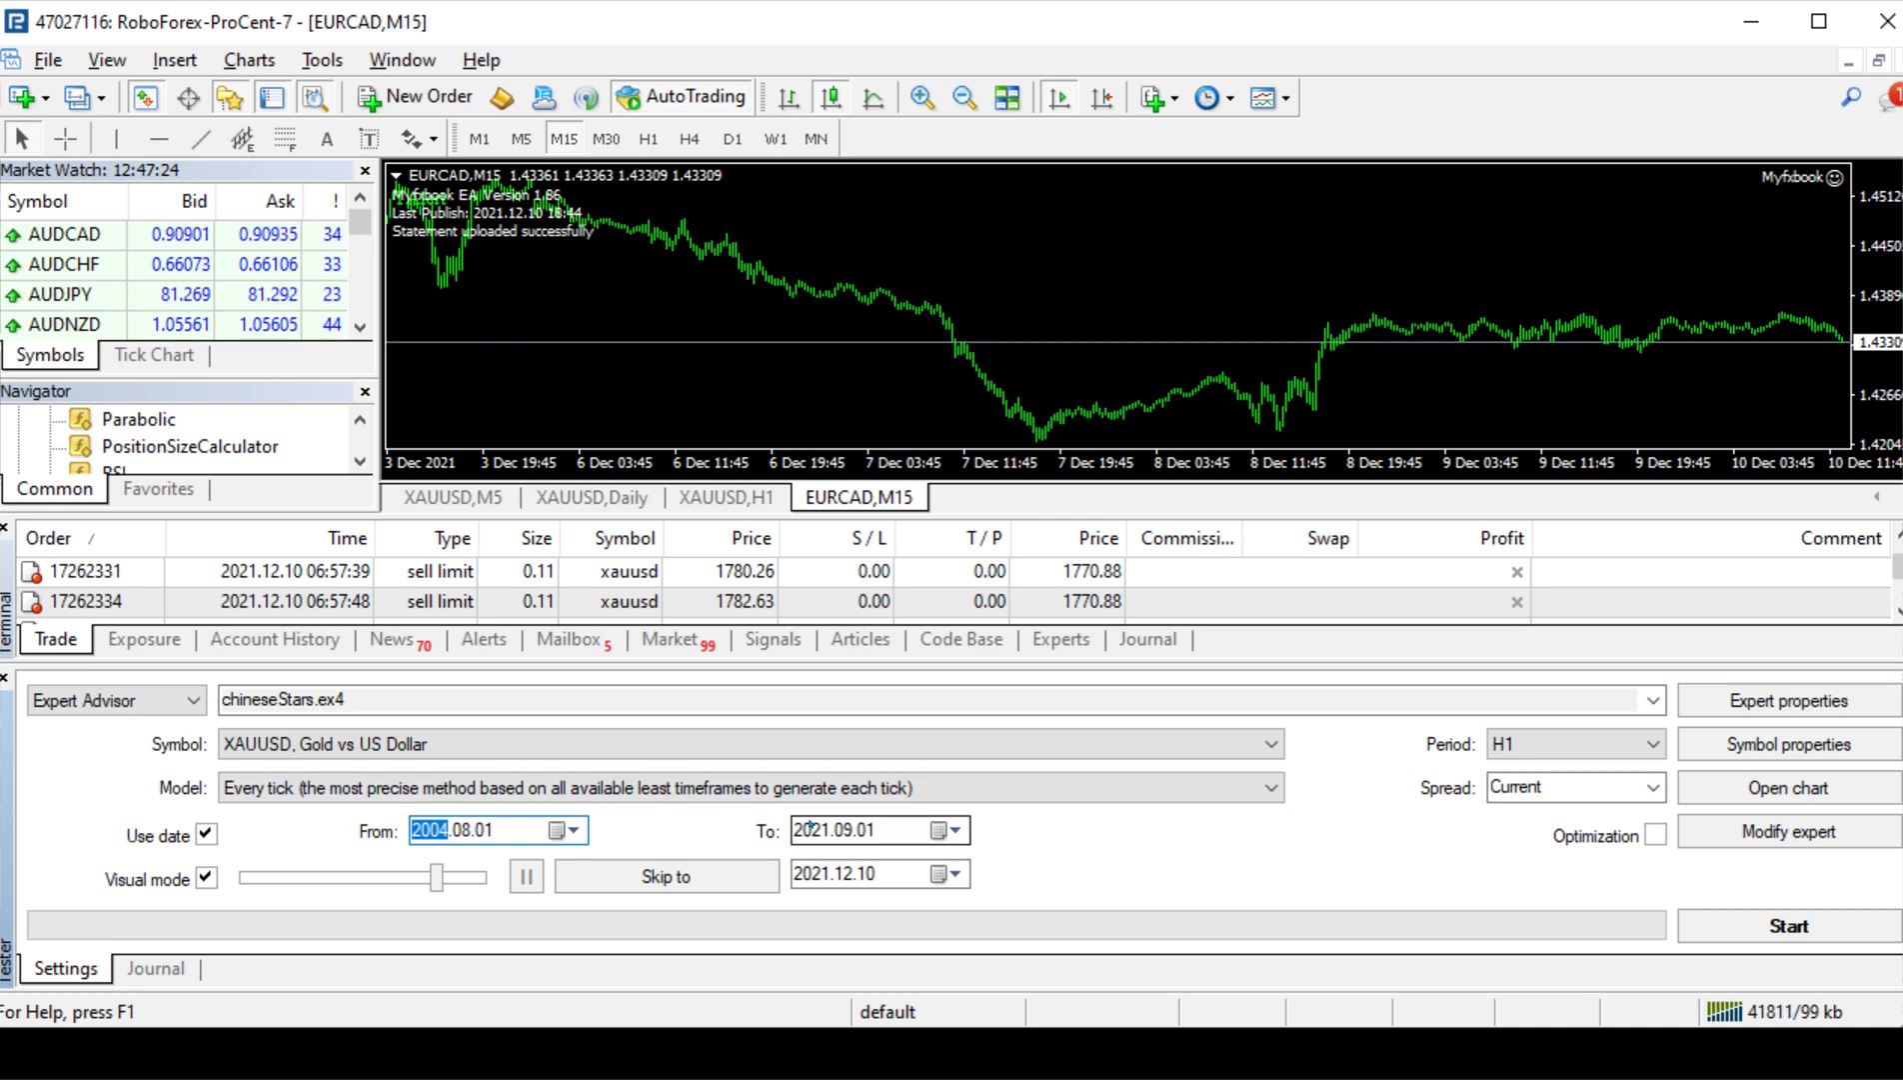
pyautogui.write('20')
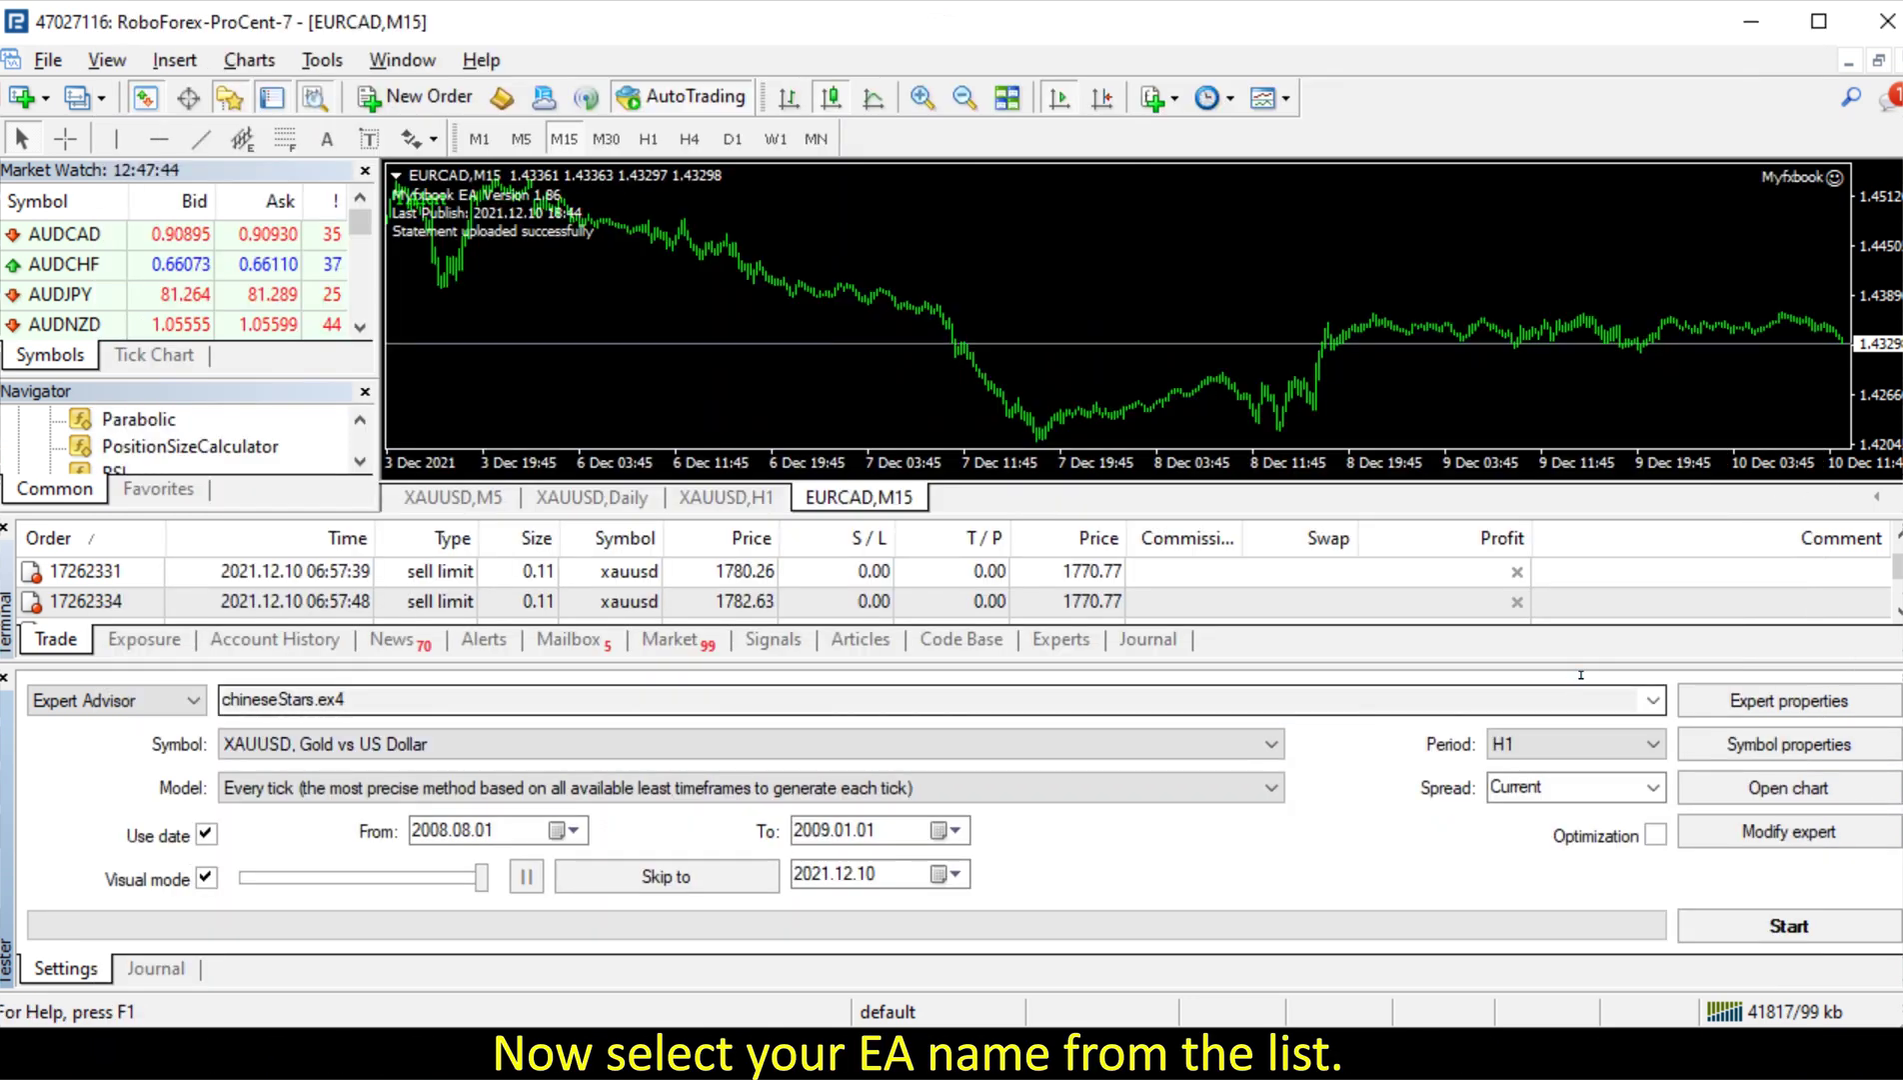
# Choose Your-EA-Name.ex4 as the expert advisor and H4 as the test period
pyautogui.click(590, 699)
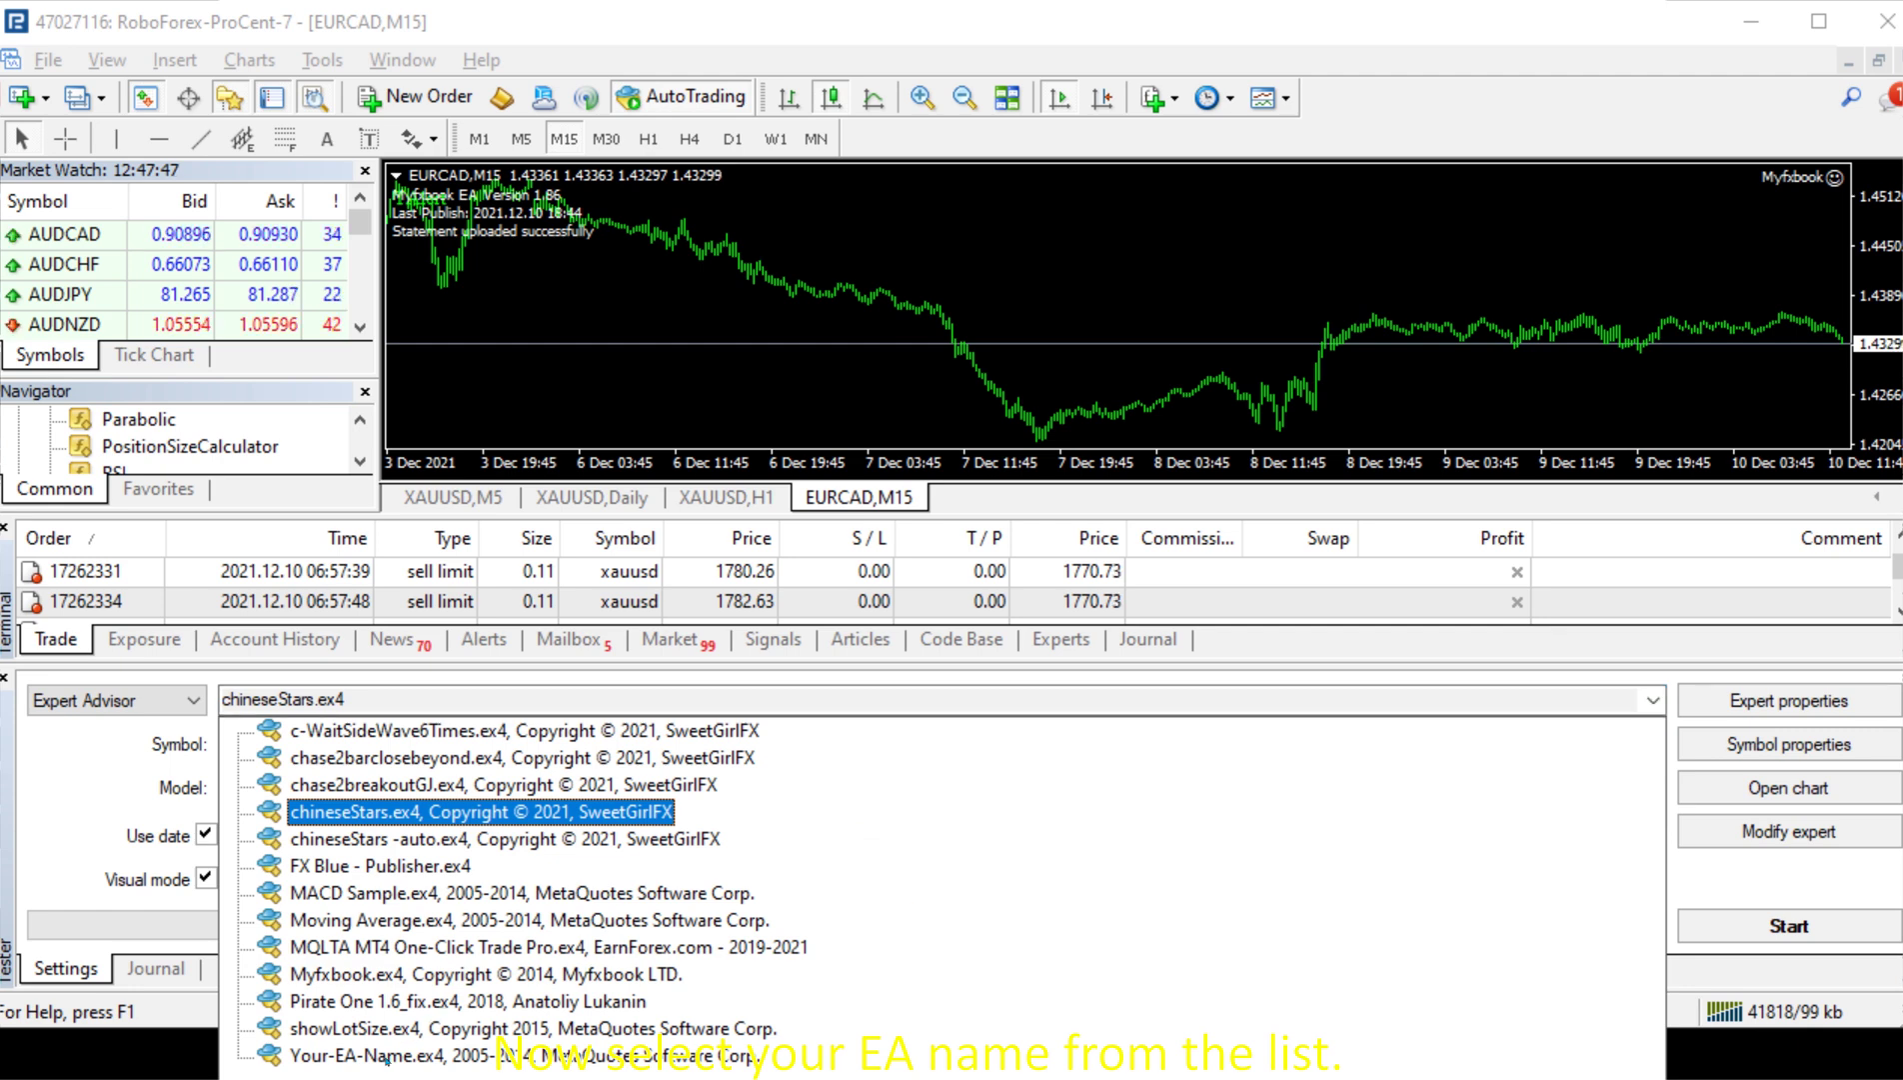
pyautogui.click(320, 1054)
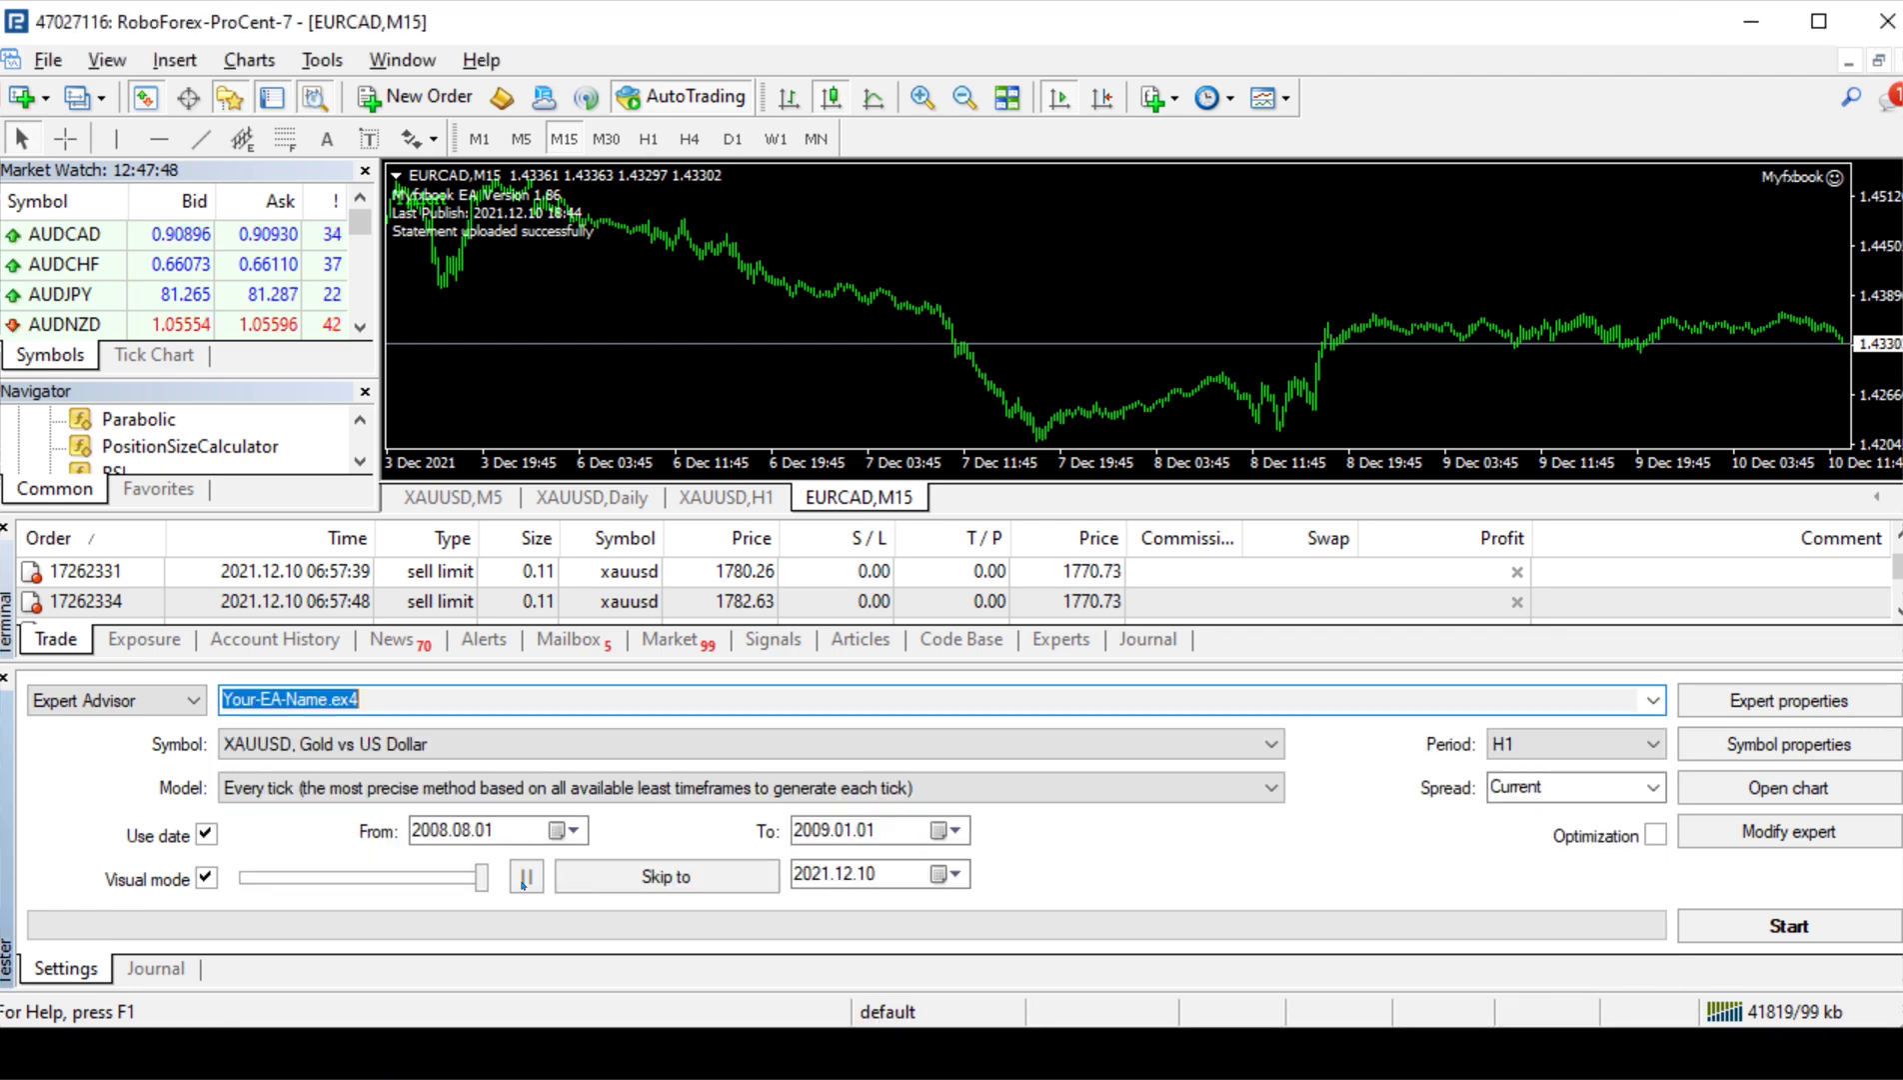
pyautogui.click(272, 696)
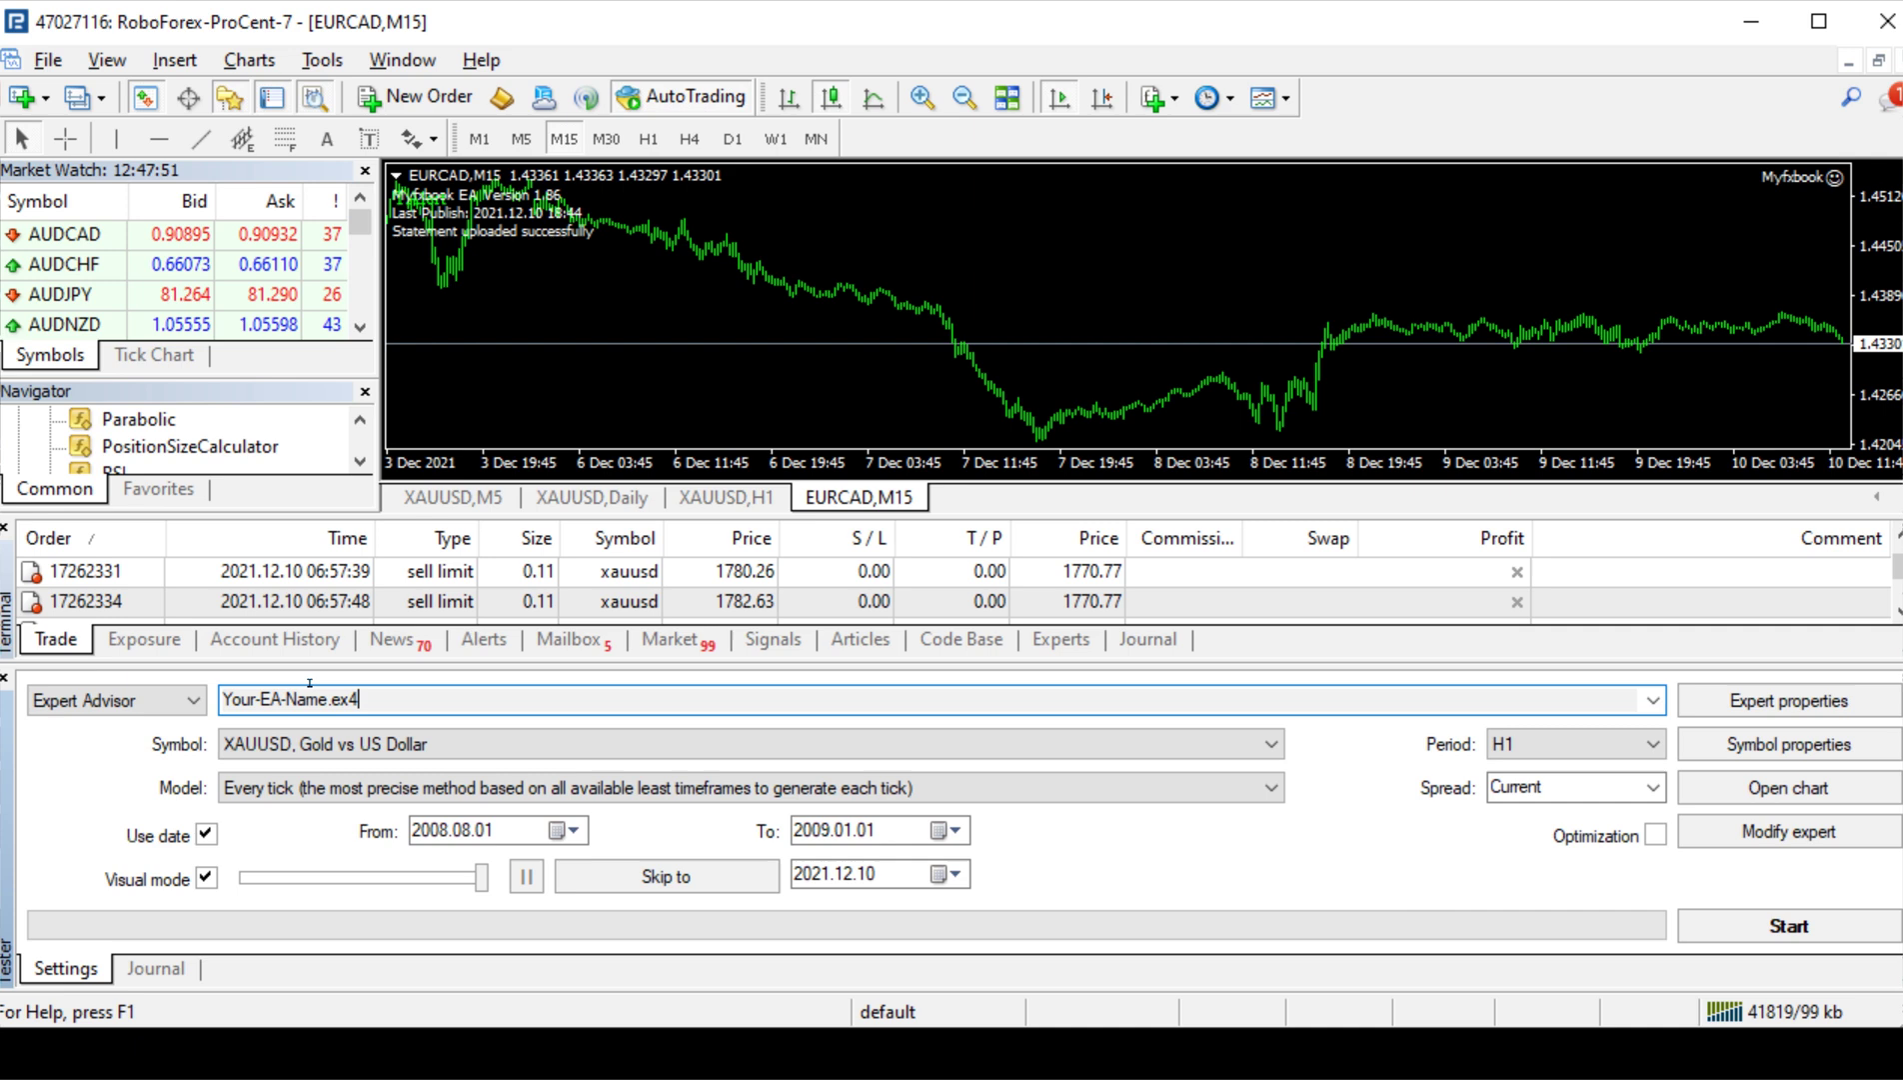
pyautogui.click(1597, 745)
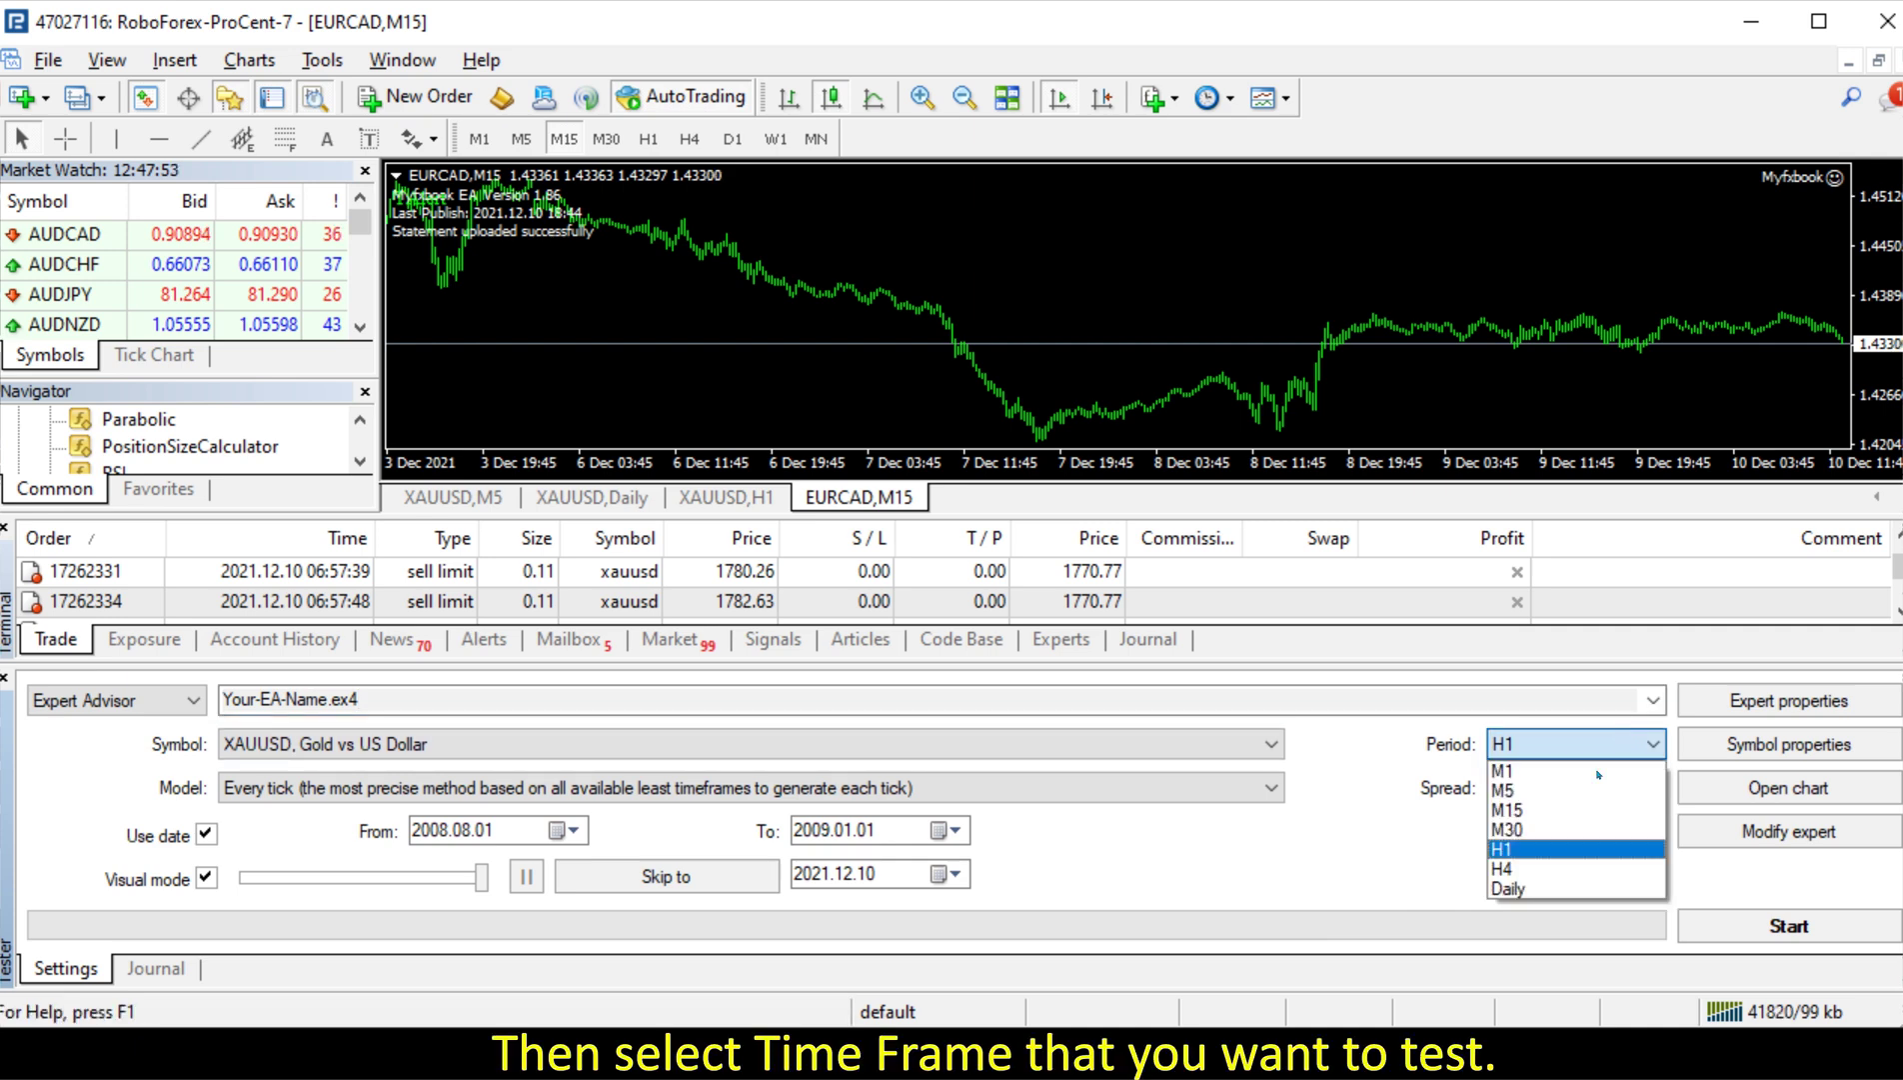
pyautogui.click(1528, 850)
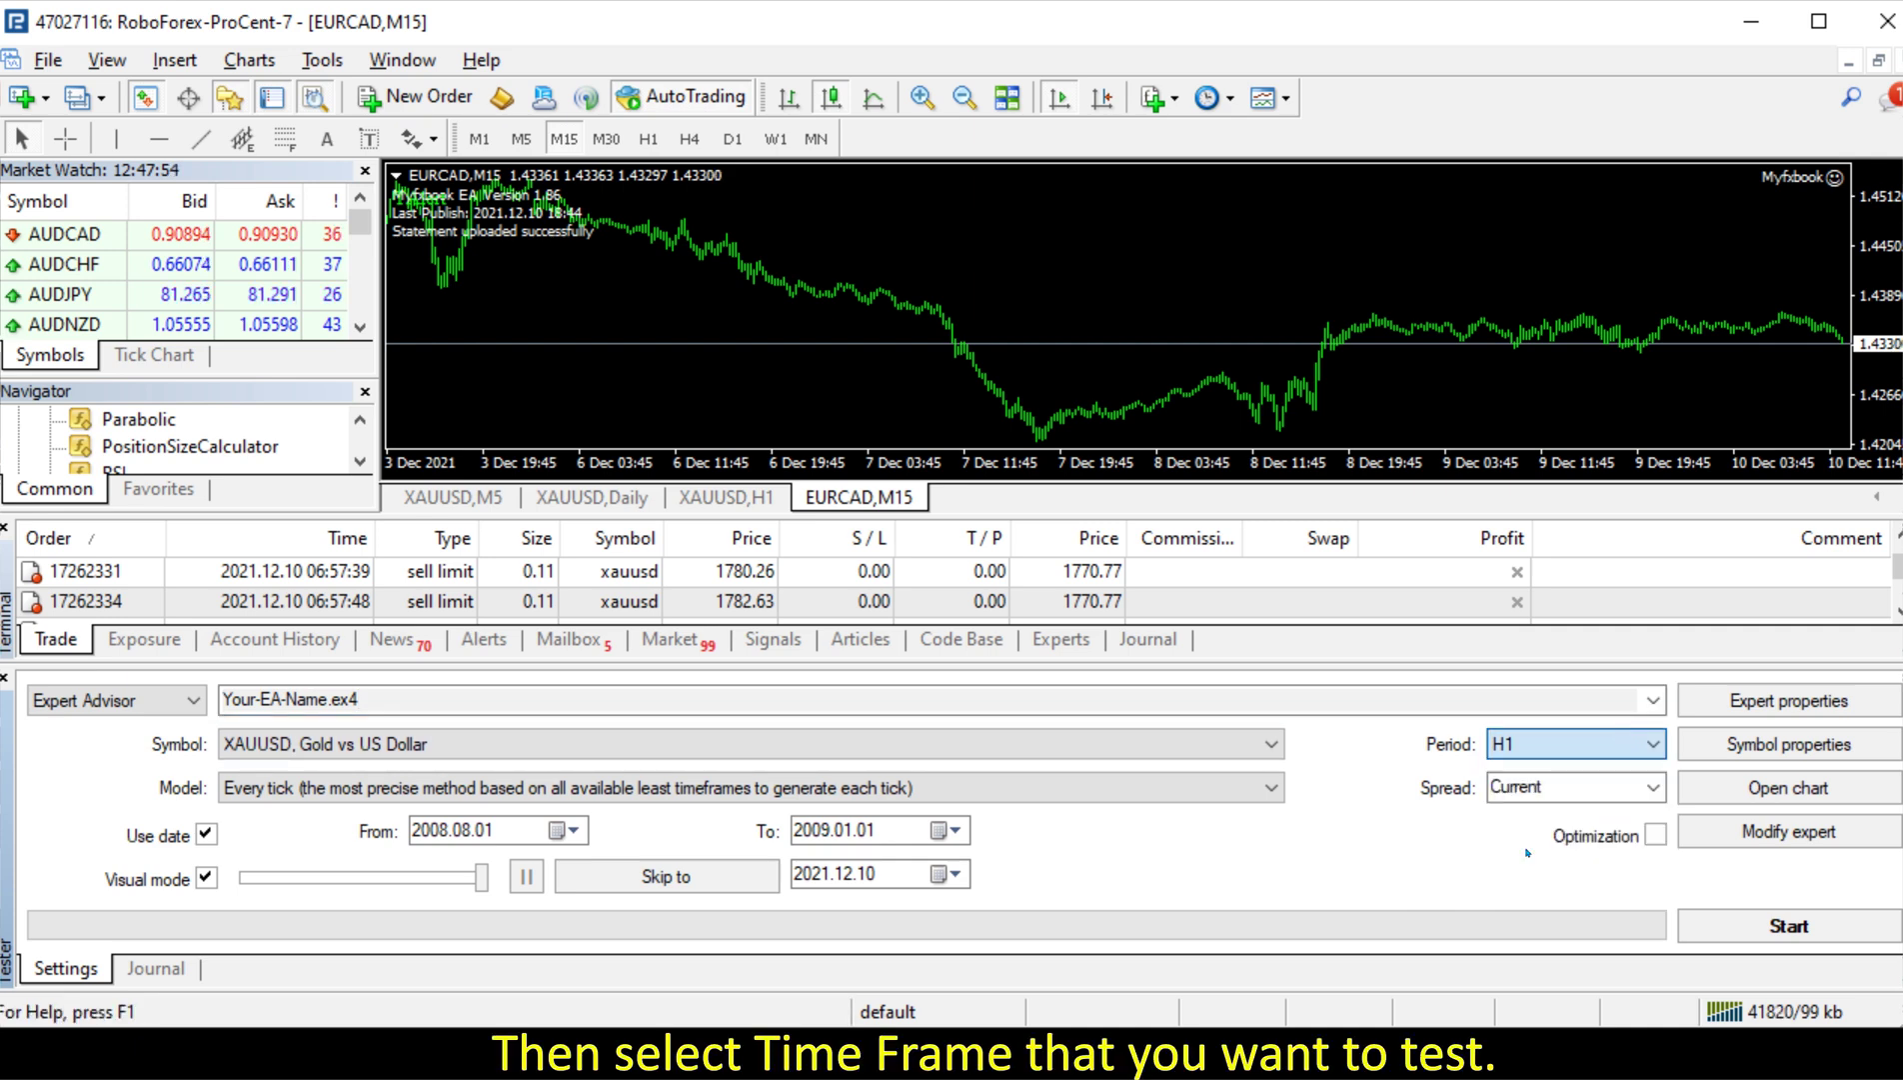
pyautogui.click(1640, 745)
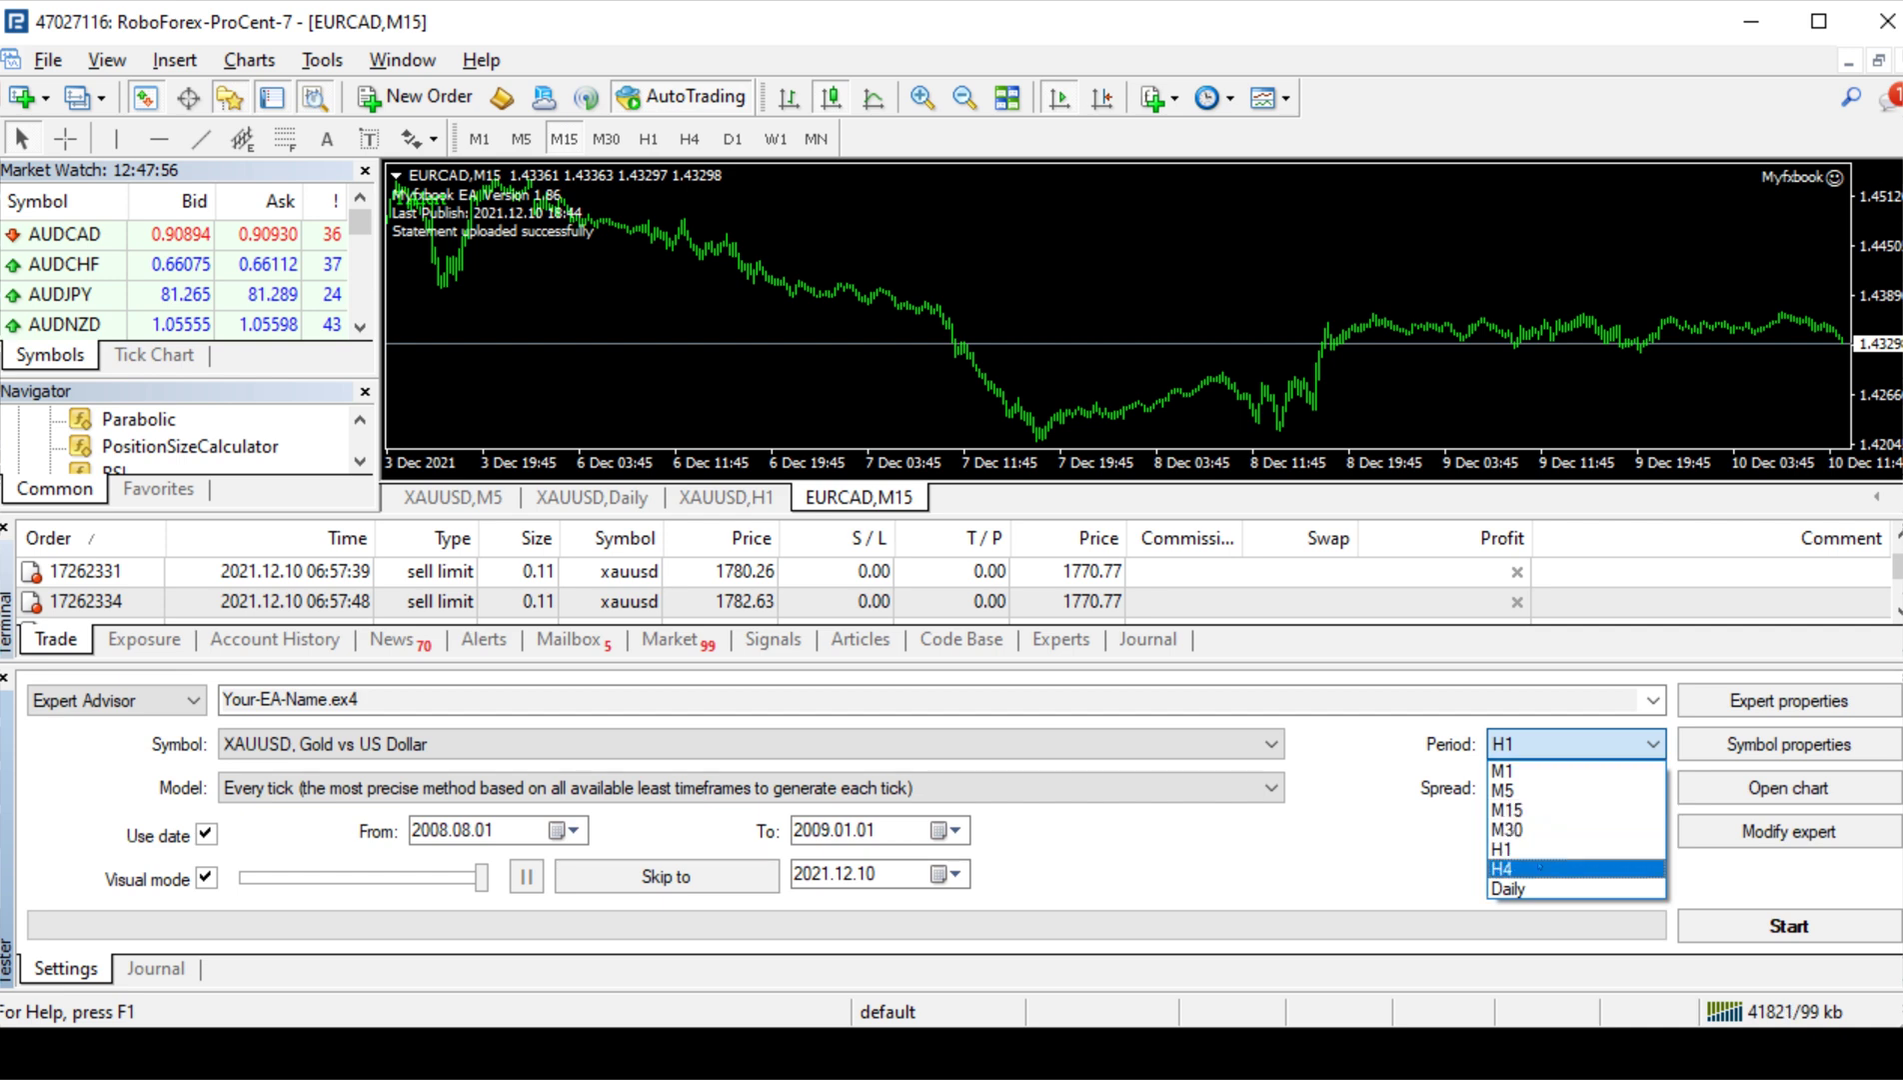
pyautogui.click(1559, 874)
# In the expert properties, keep the 10000 deposit and set StopLoss to 30
pyautogui.click(1767, 705)
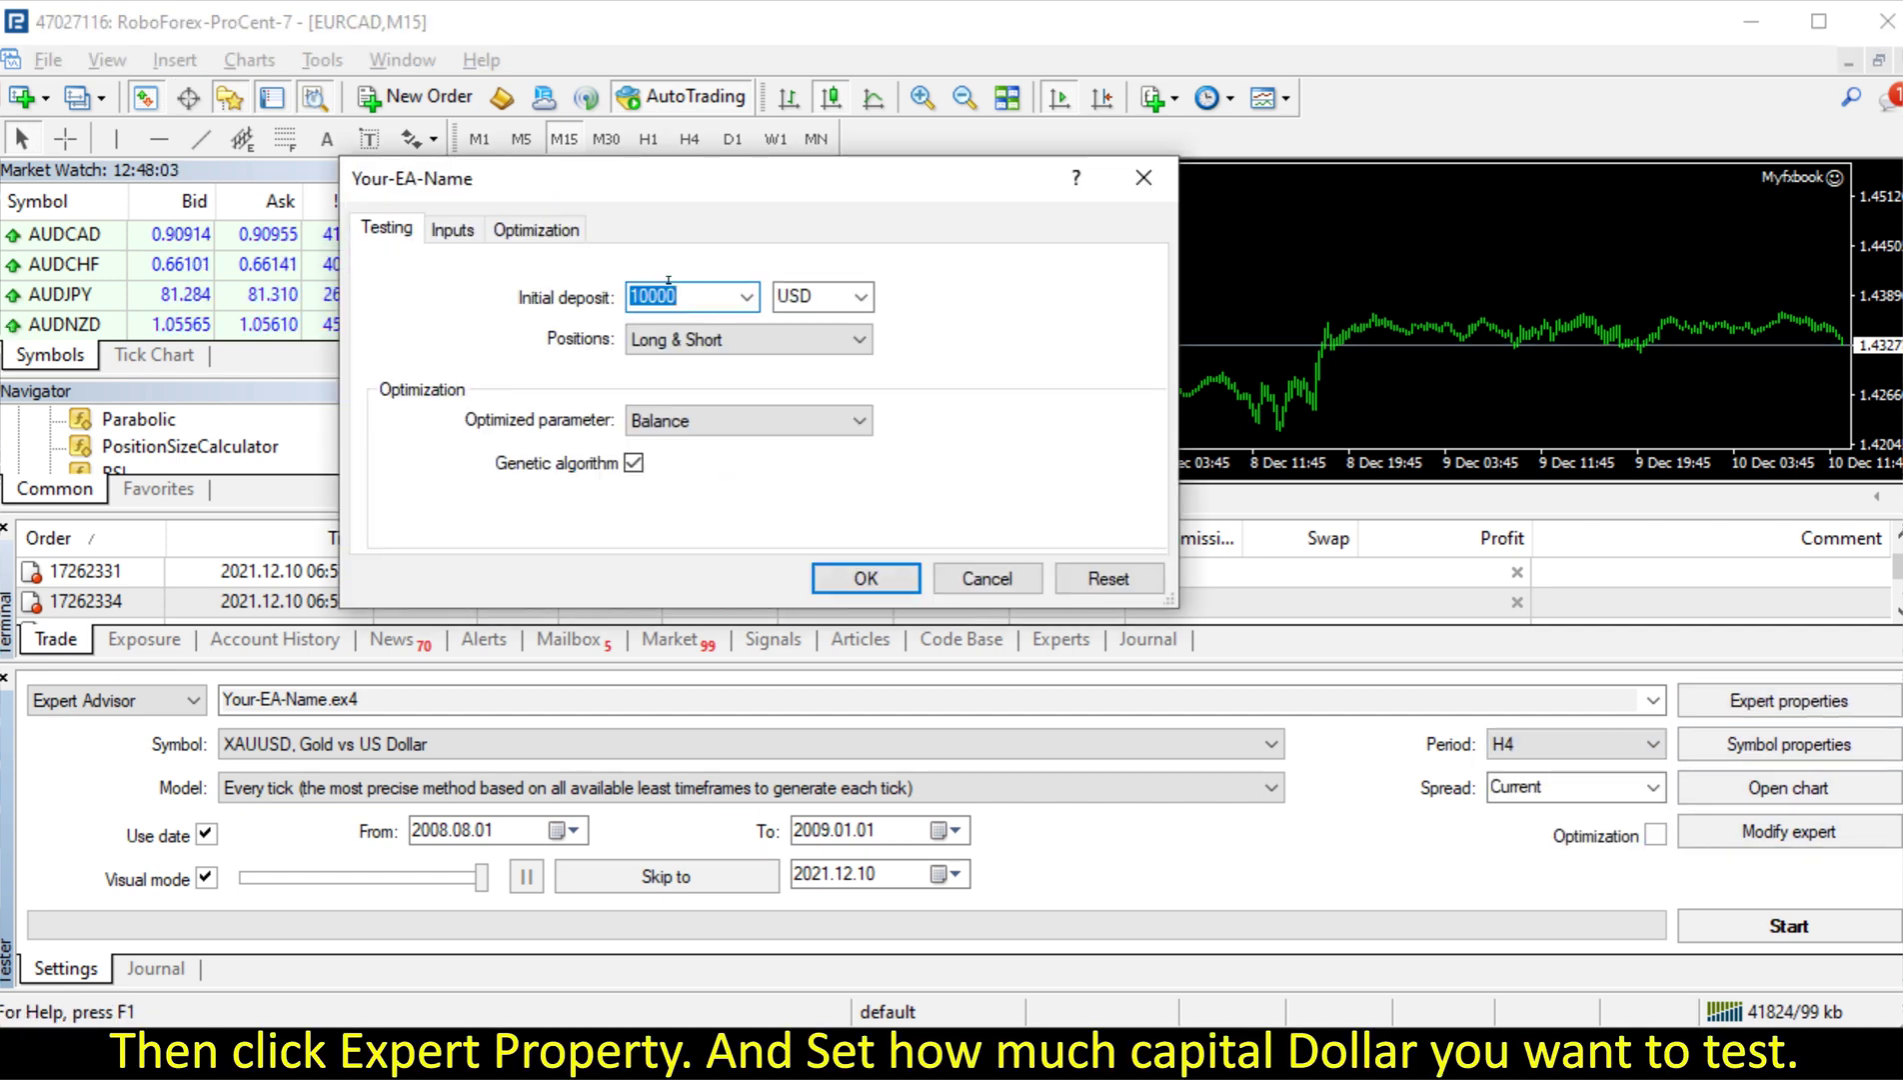
pyautogui.click(637, 296)
pyautogui.click(680, 298)
pyautogui.click(452, 228)
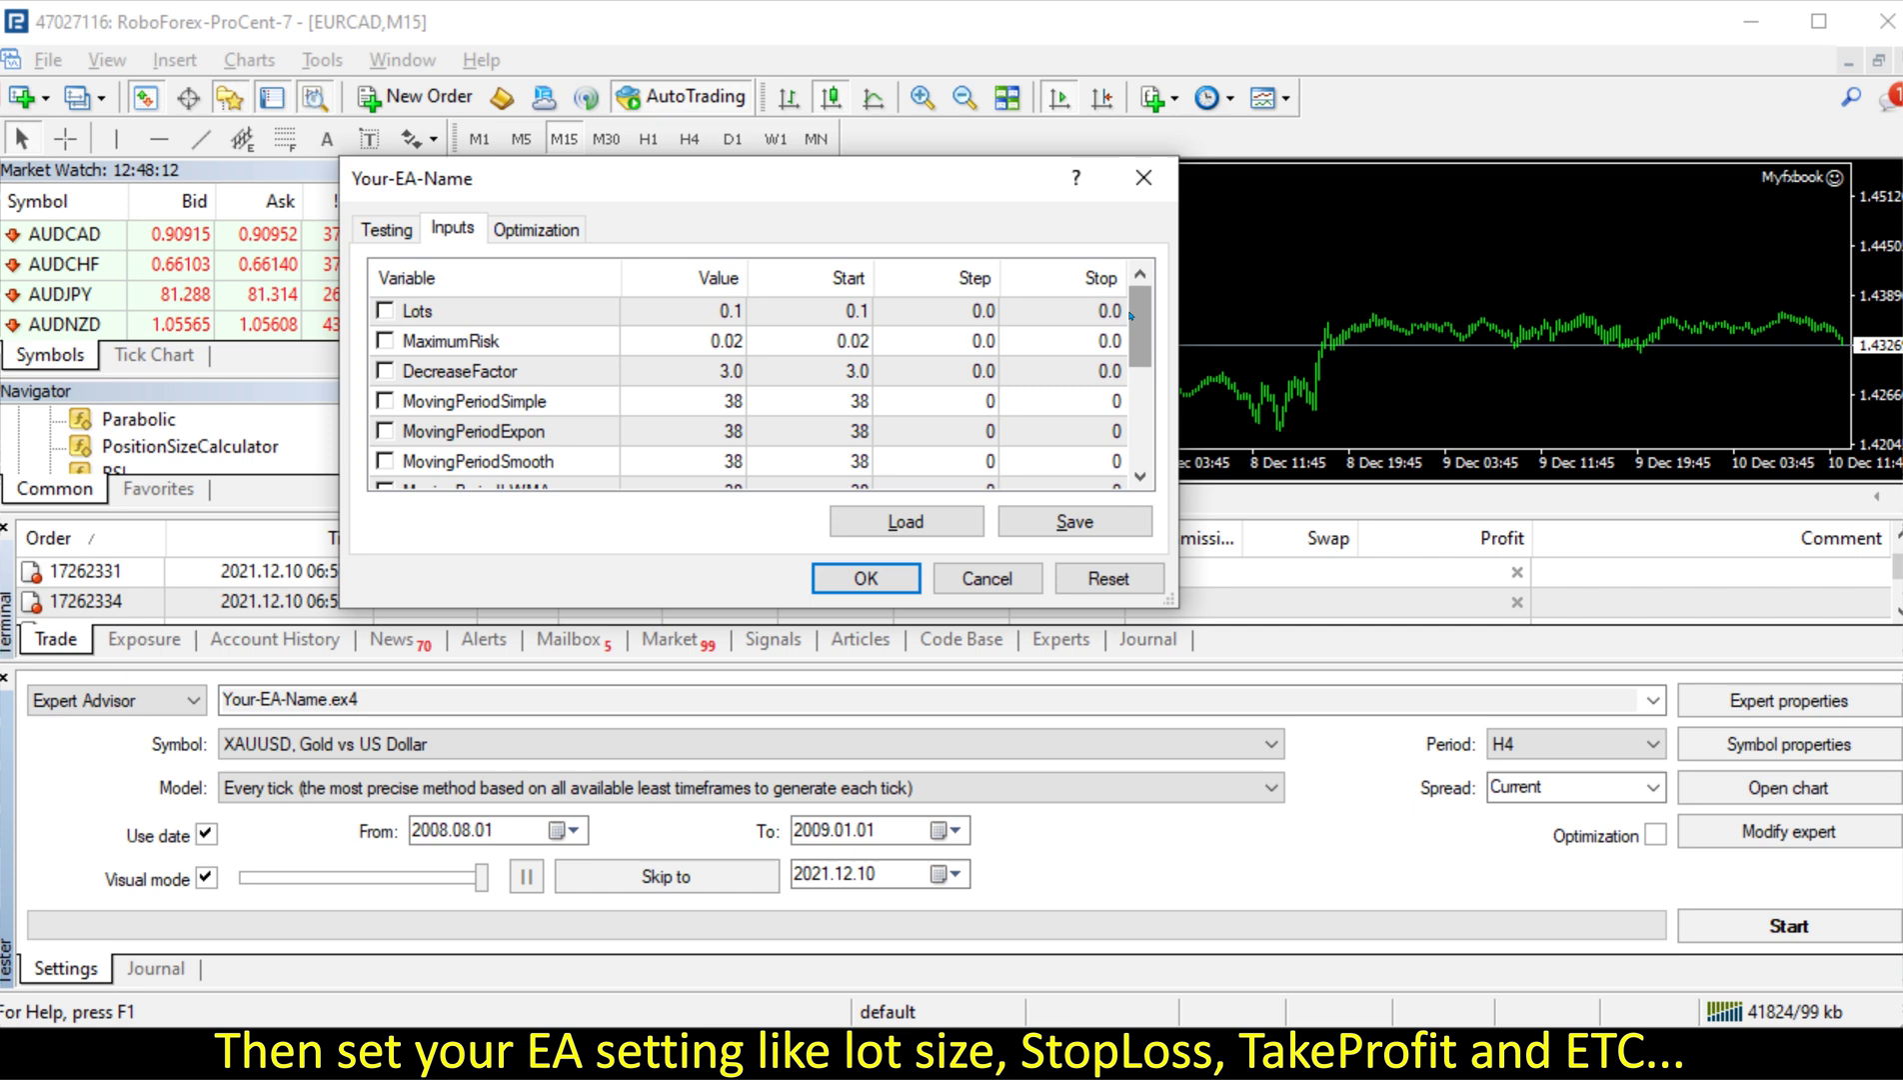
pyautogui.moveTo(1131, 316); pyautogui.dragTo(1137, 420)
pyautogui.click(637, 441)
pyautogui.click(729, 438)
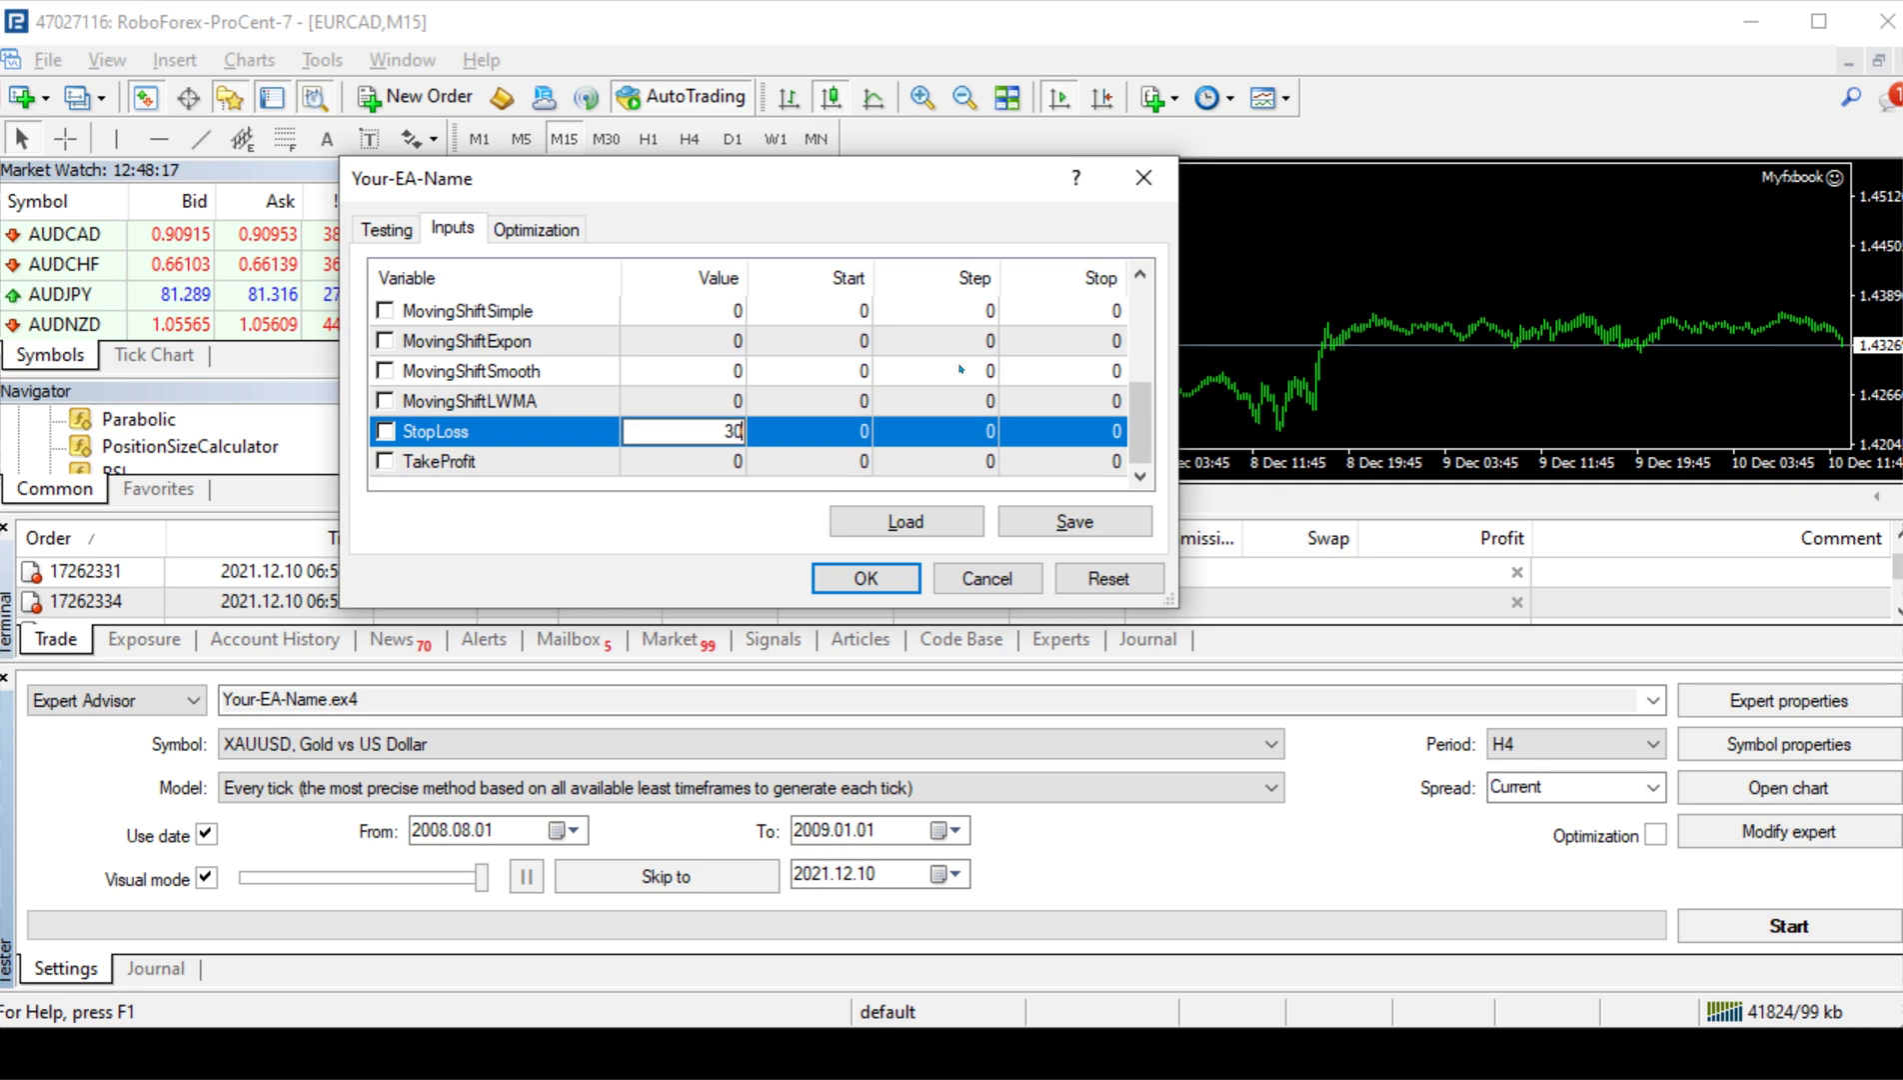
pyautogui.click(716, 462)
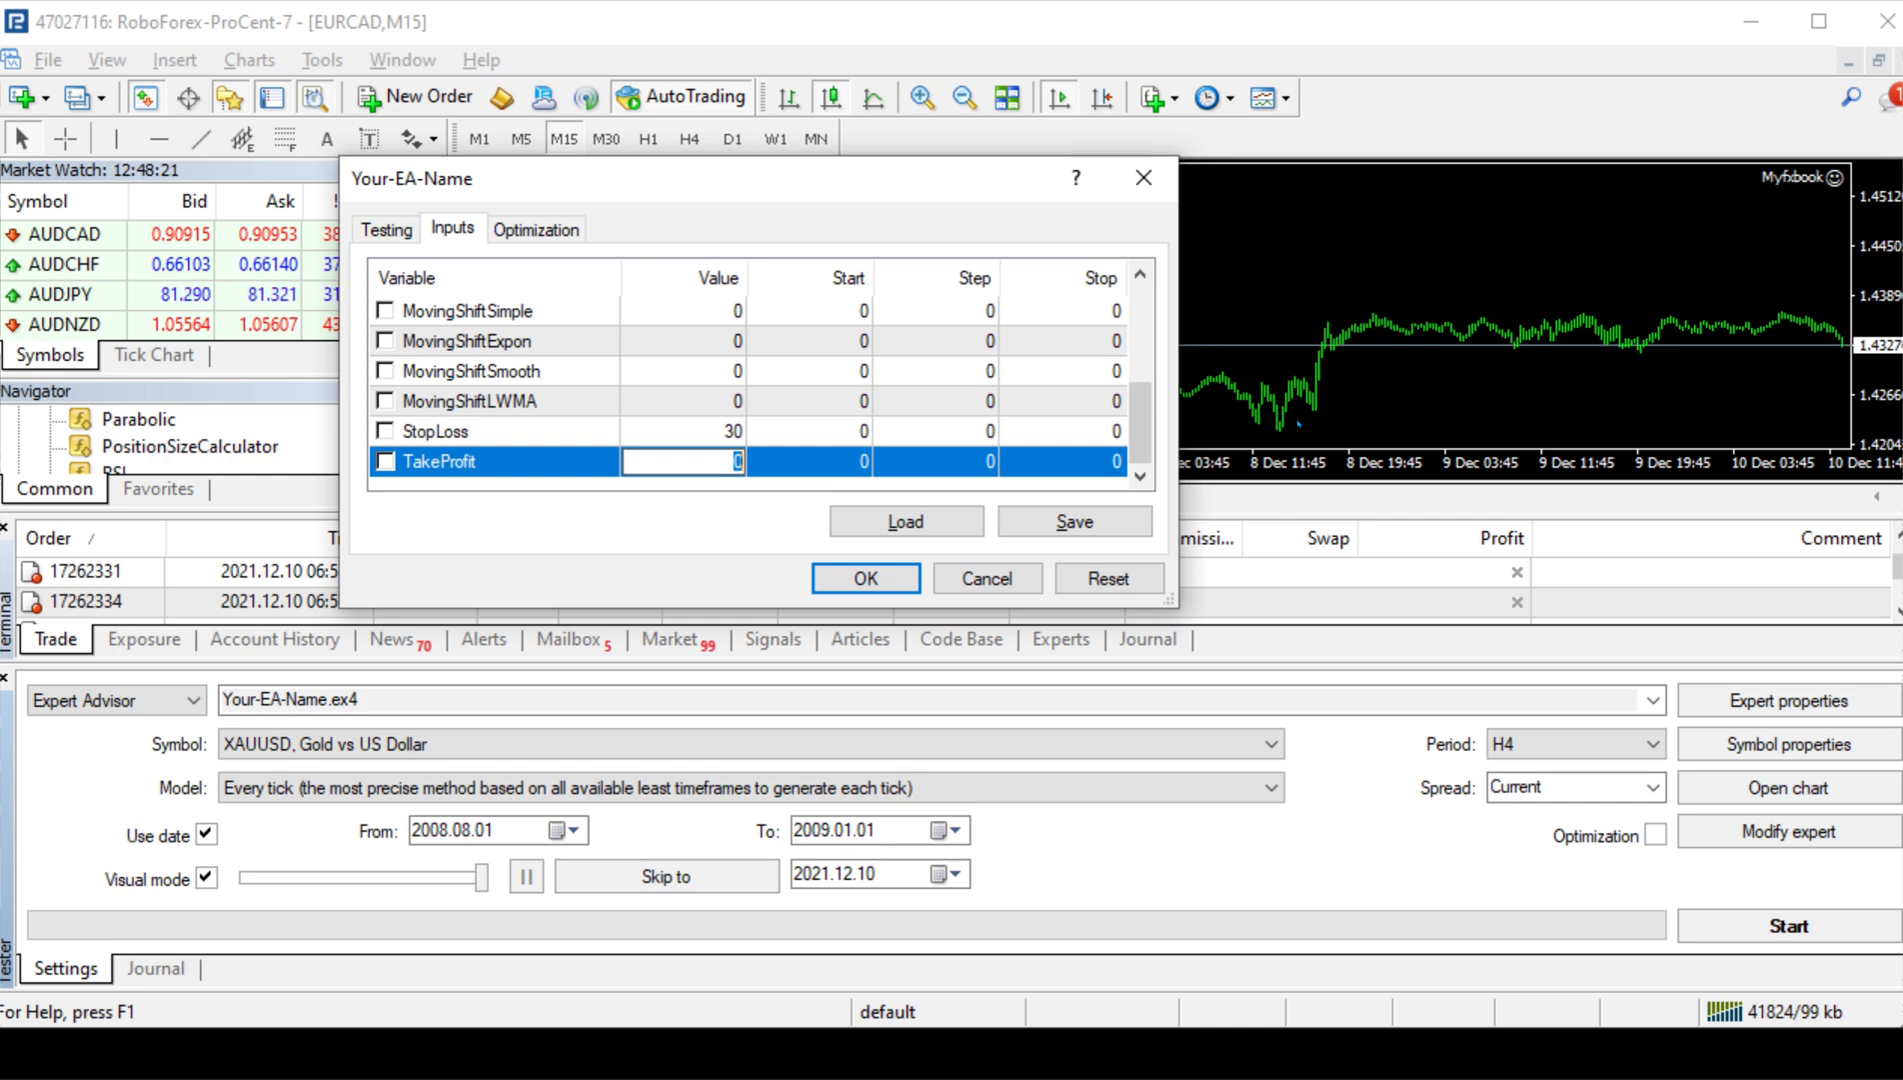
# Set TakeProfit to 50 and Lots to 0.3, then apply the inputs with OK
pyautogui.write('5')
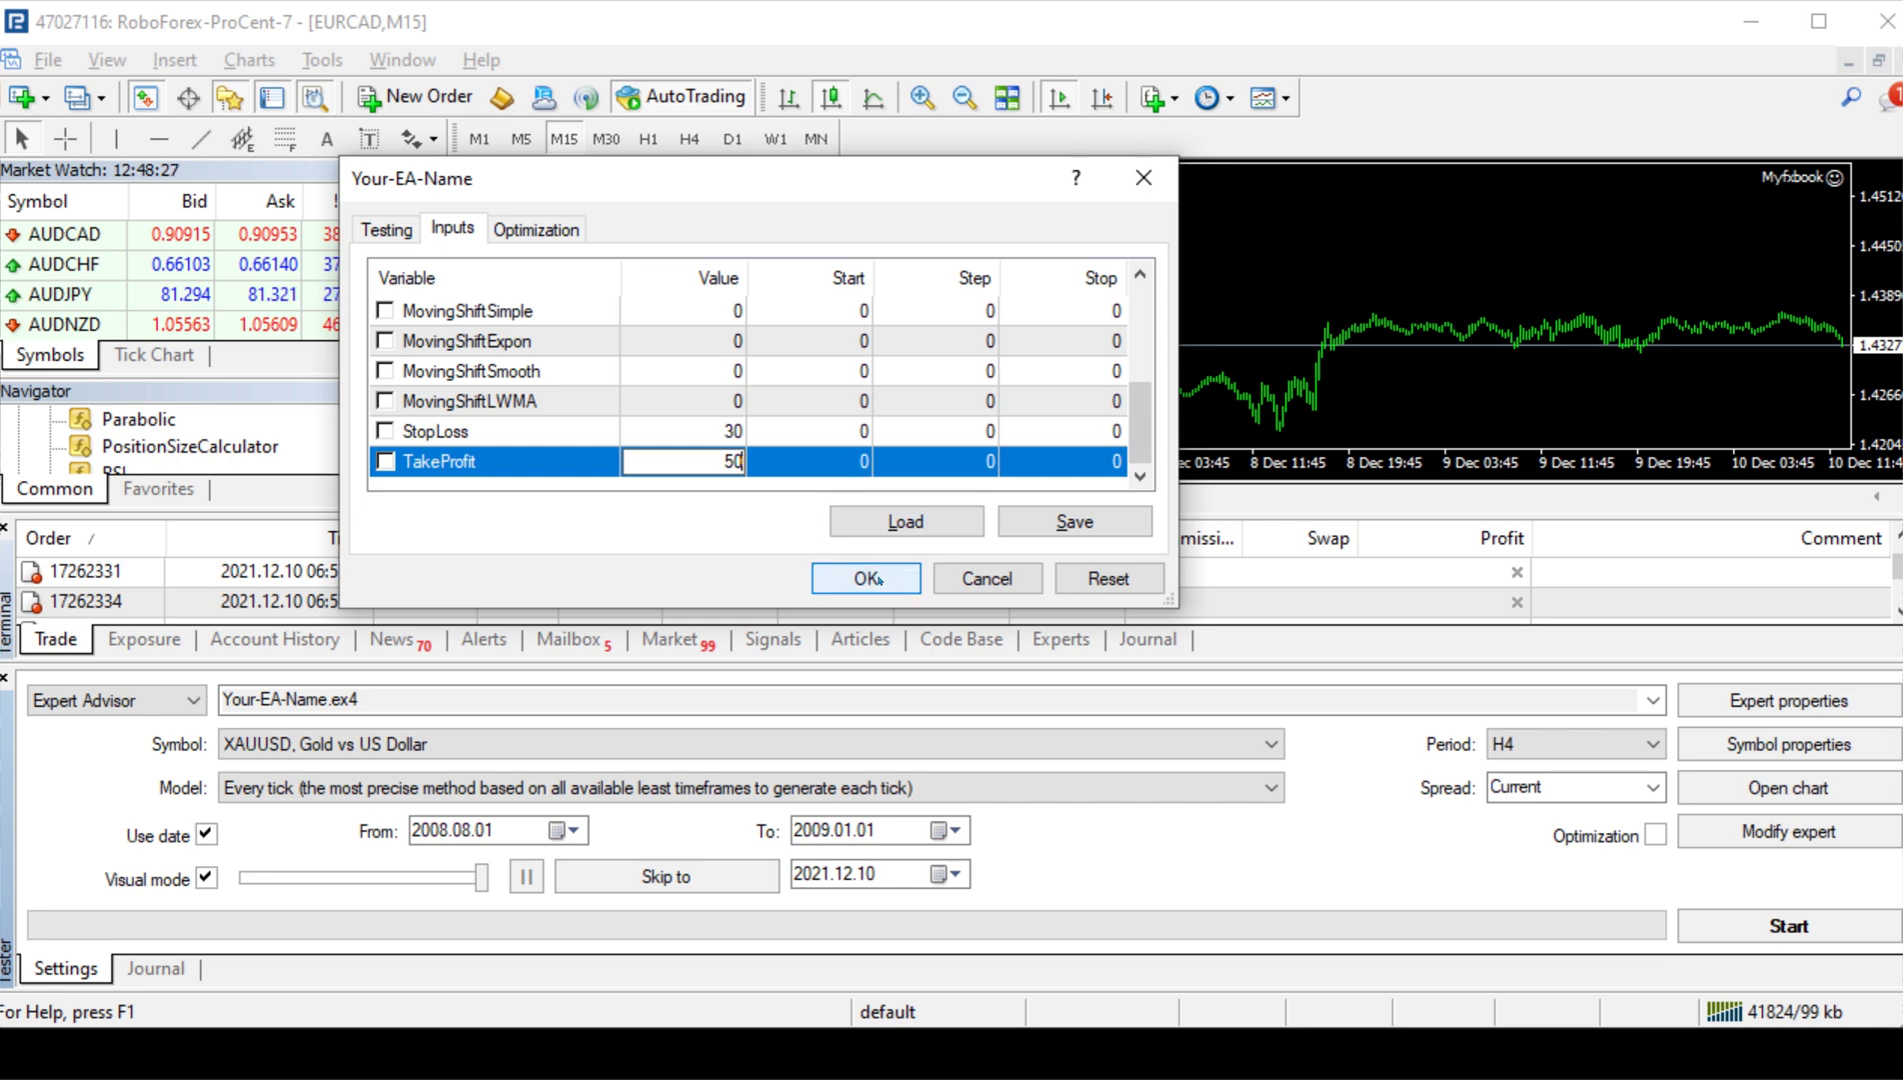
pyautogui.press('Return')
pyautogui.scroll(3, 700, 400)
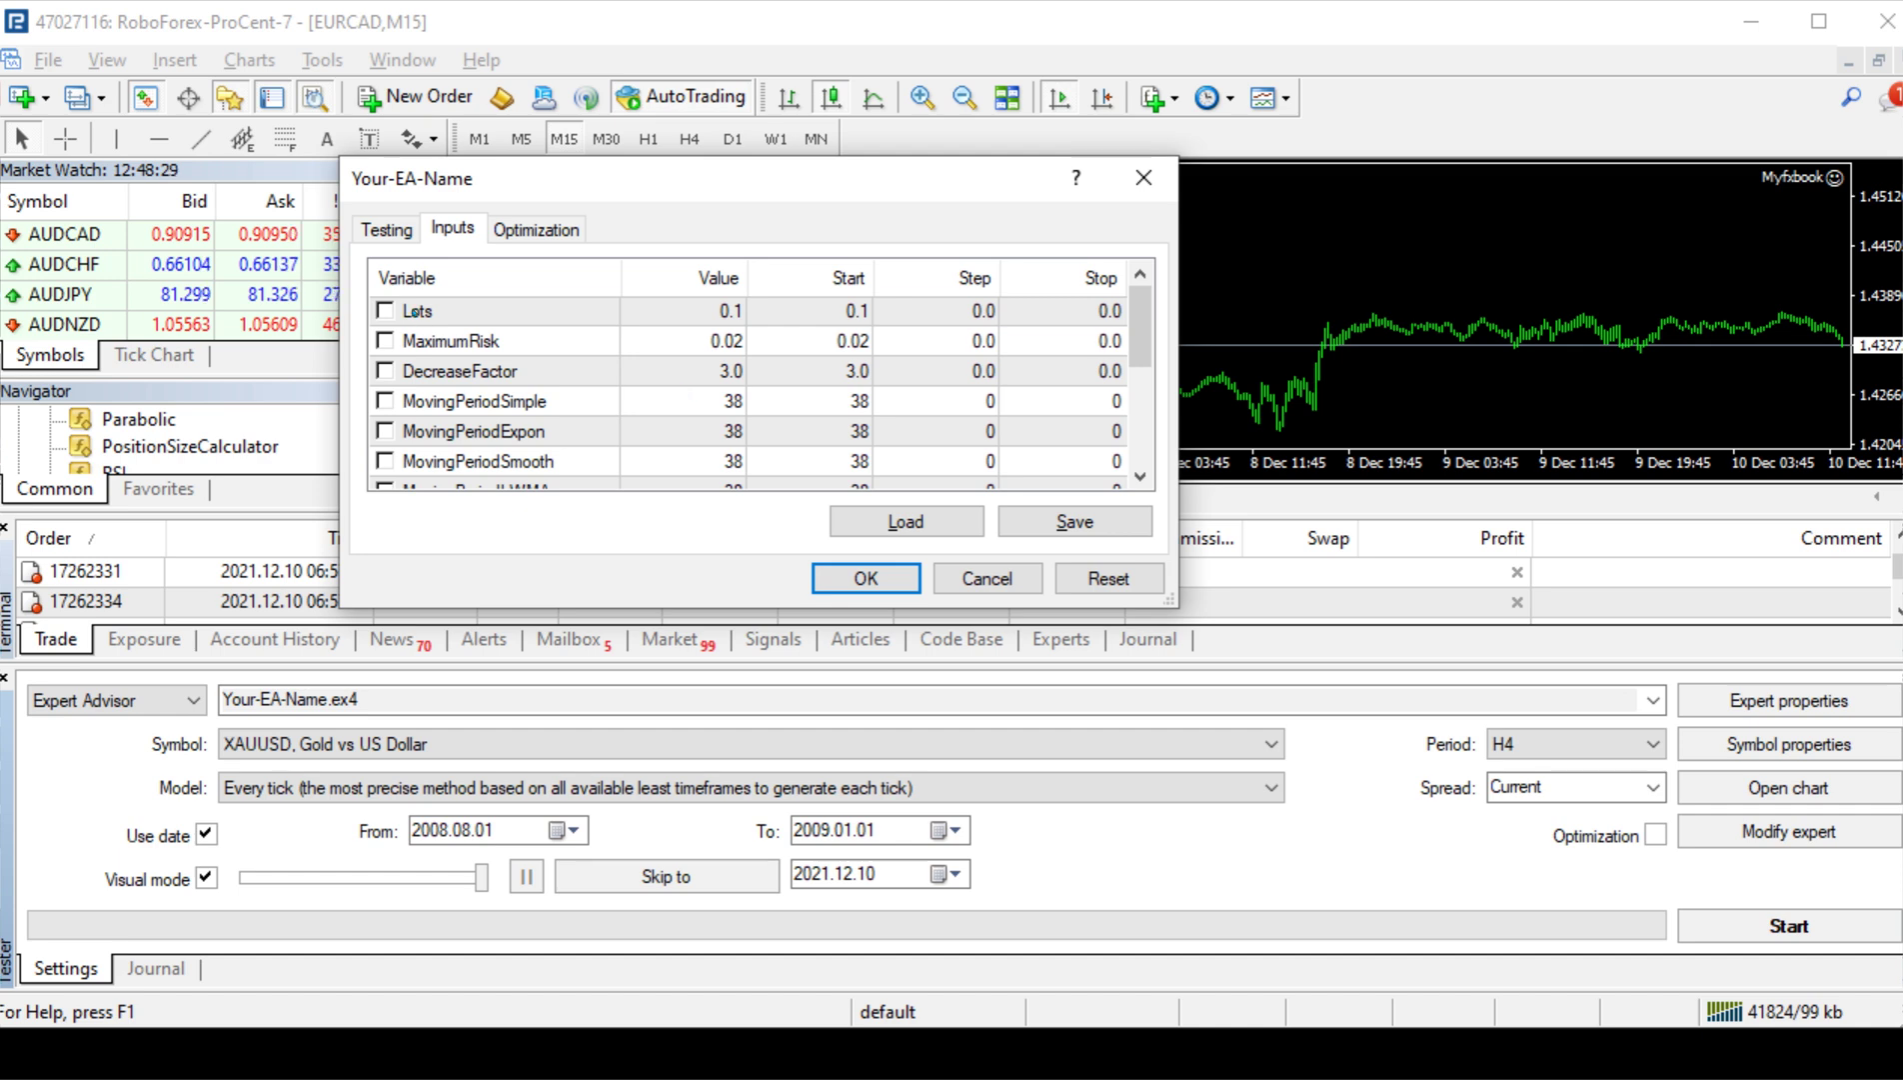
pyautogui.click(737, 318)
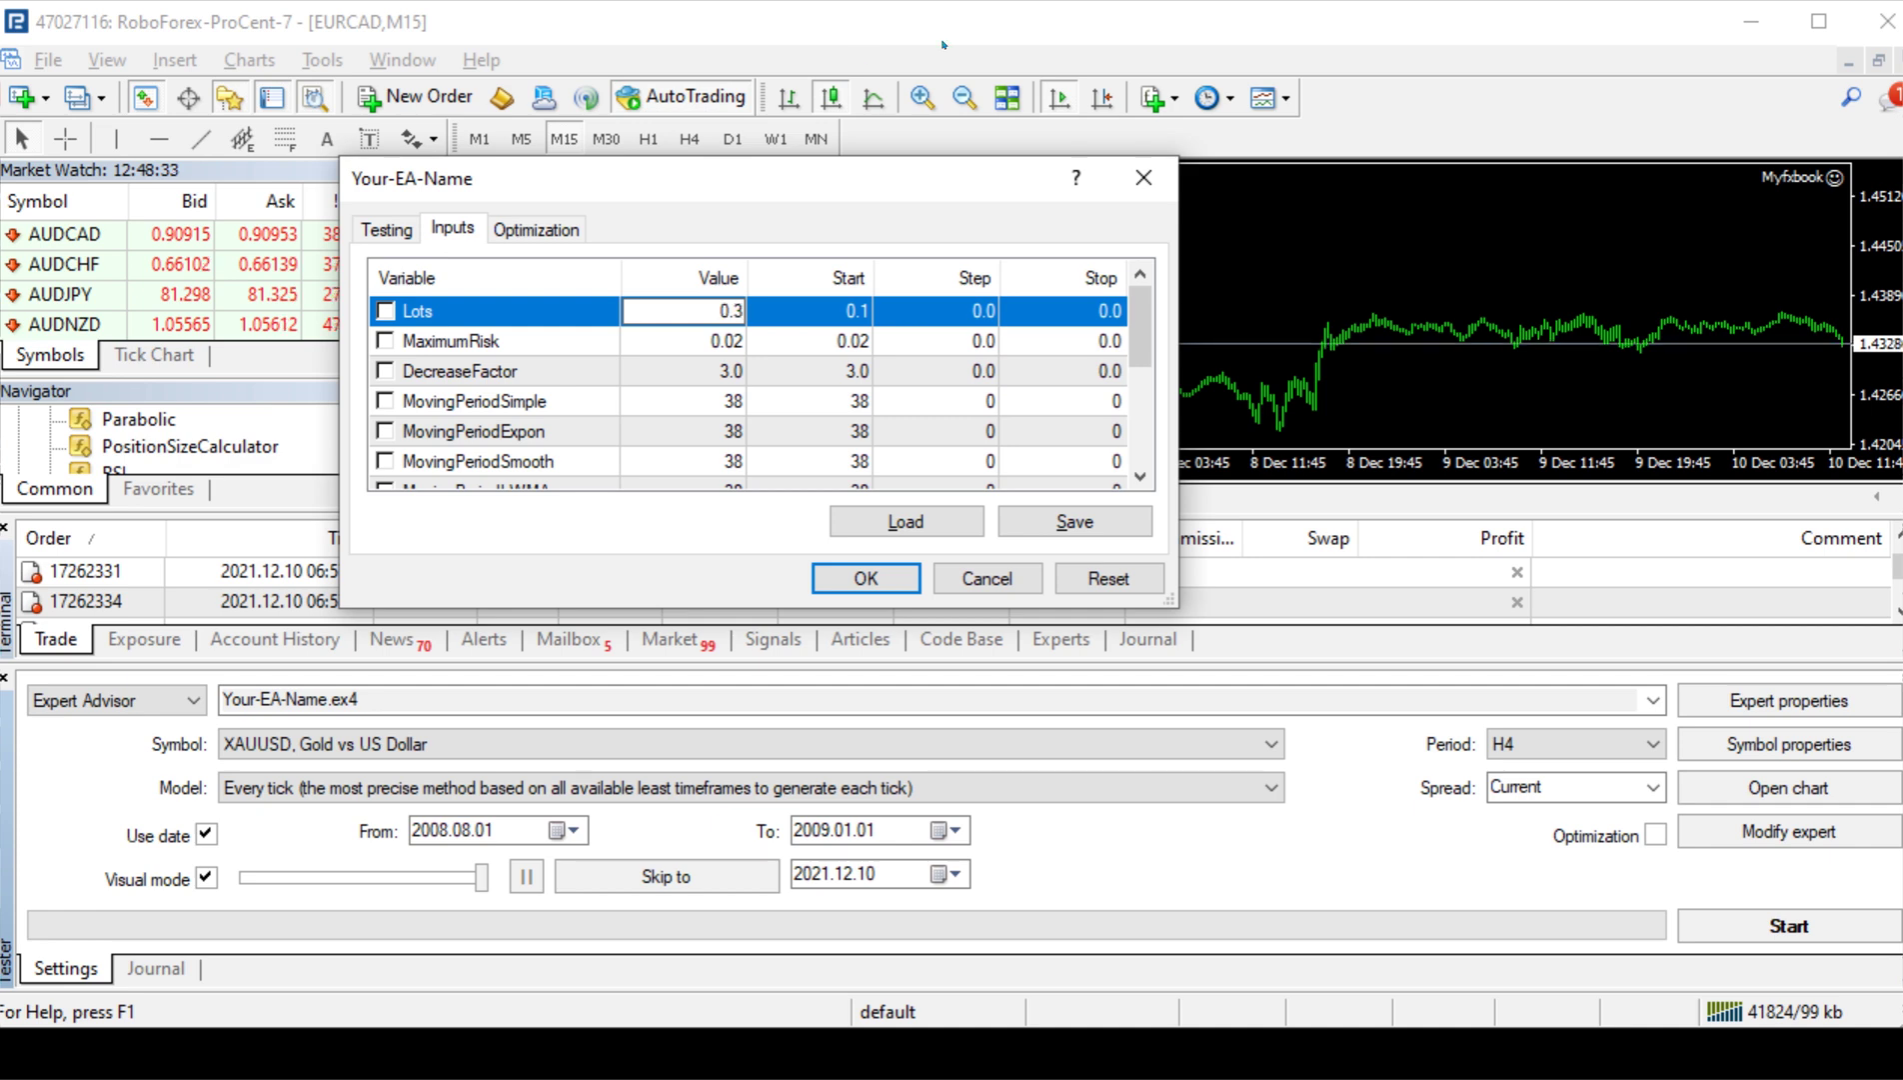
pyautogui.click(852, 341)
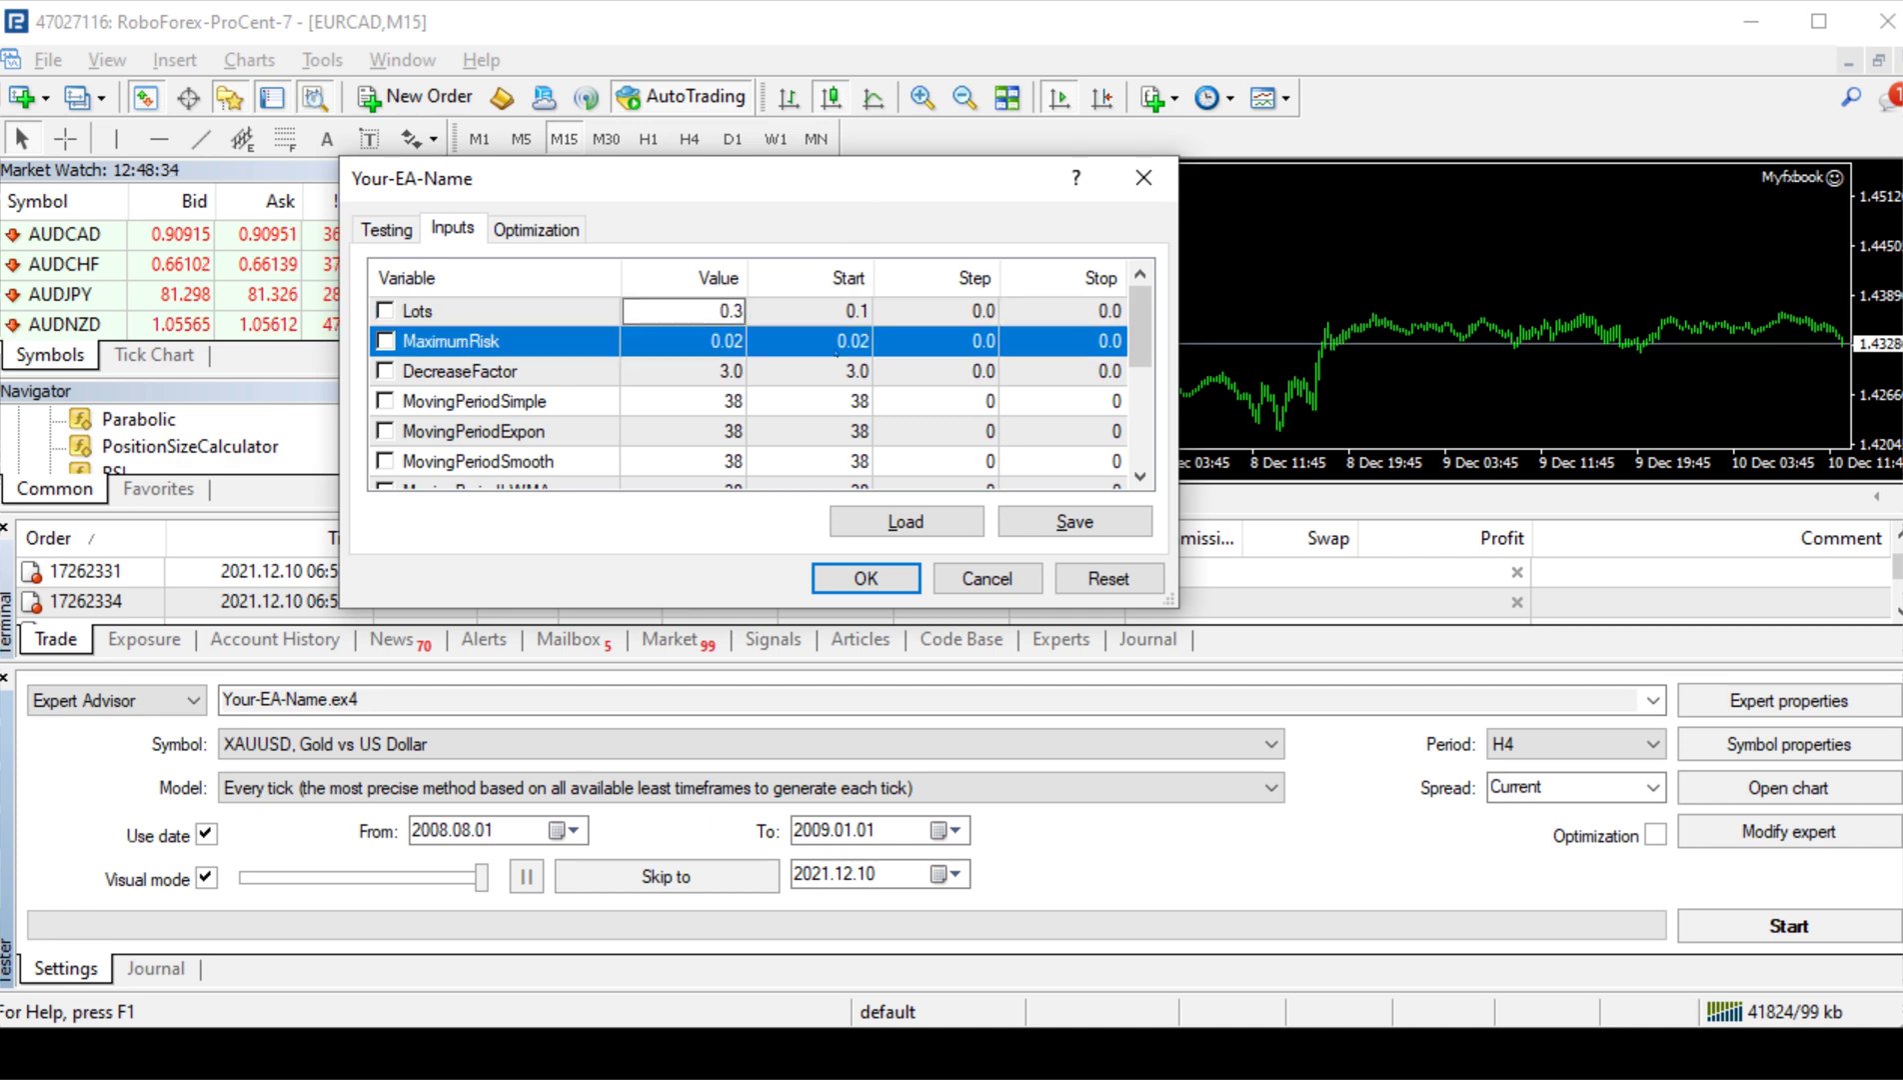
pyautogui.click(860, 580)
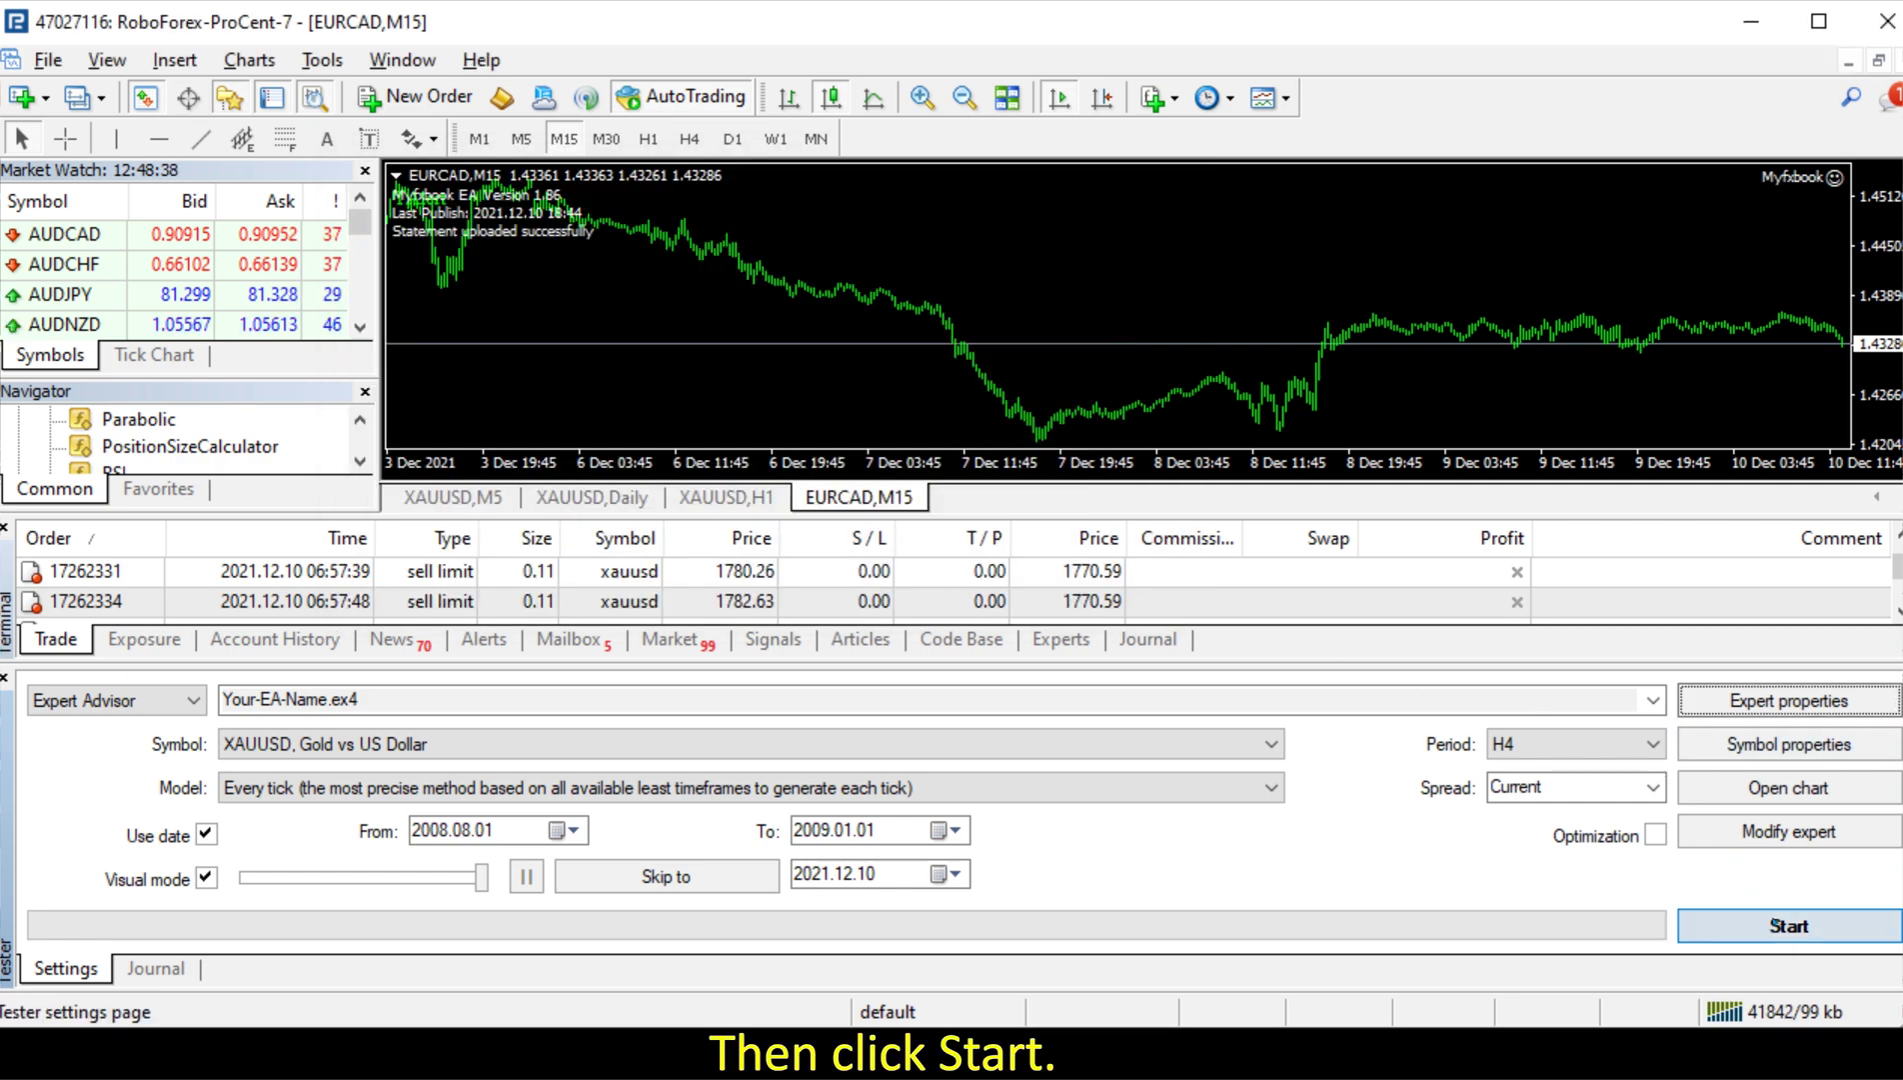
# Start the backtest, pause it, and hide the chart grid
pyautogui.click(1767, 928)
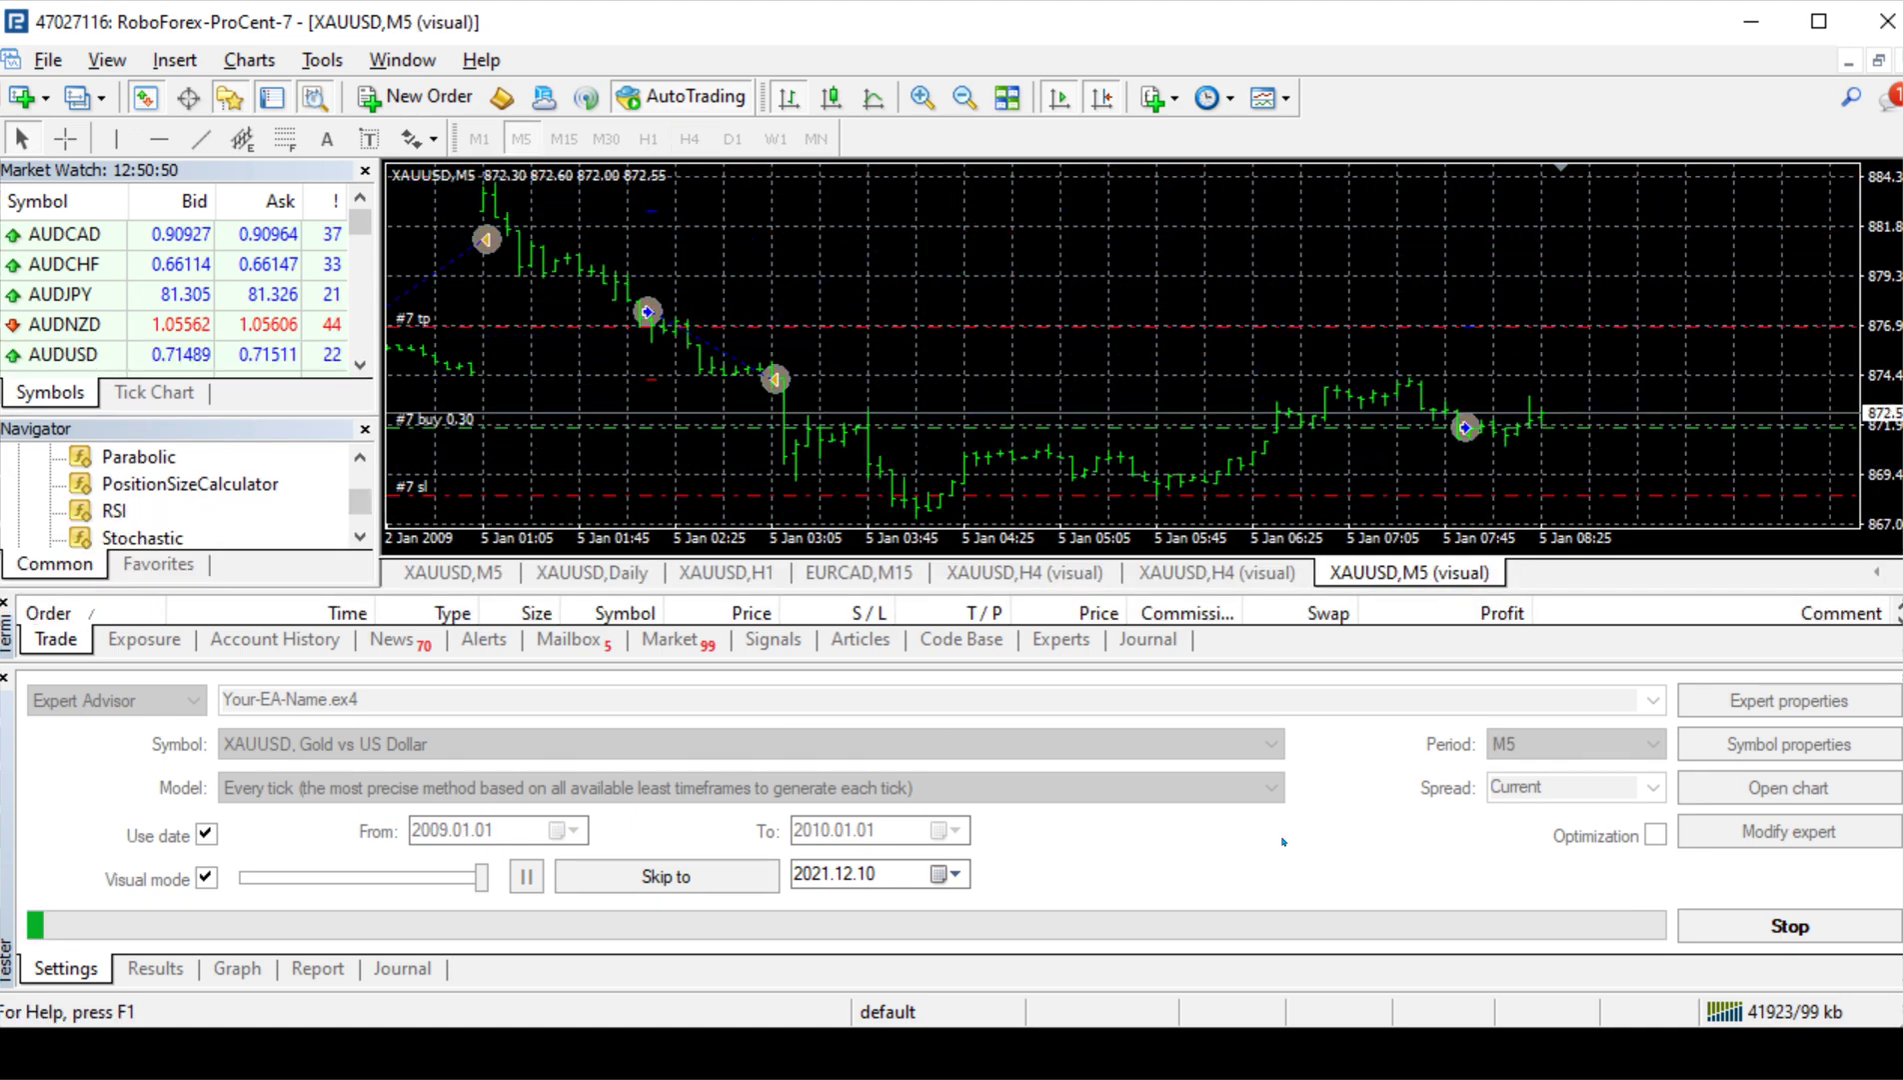
pyautogui.click(521, 877)
pyautogui.rightClick(1022, 332)
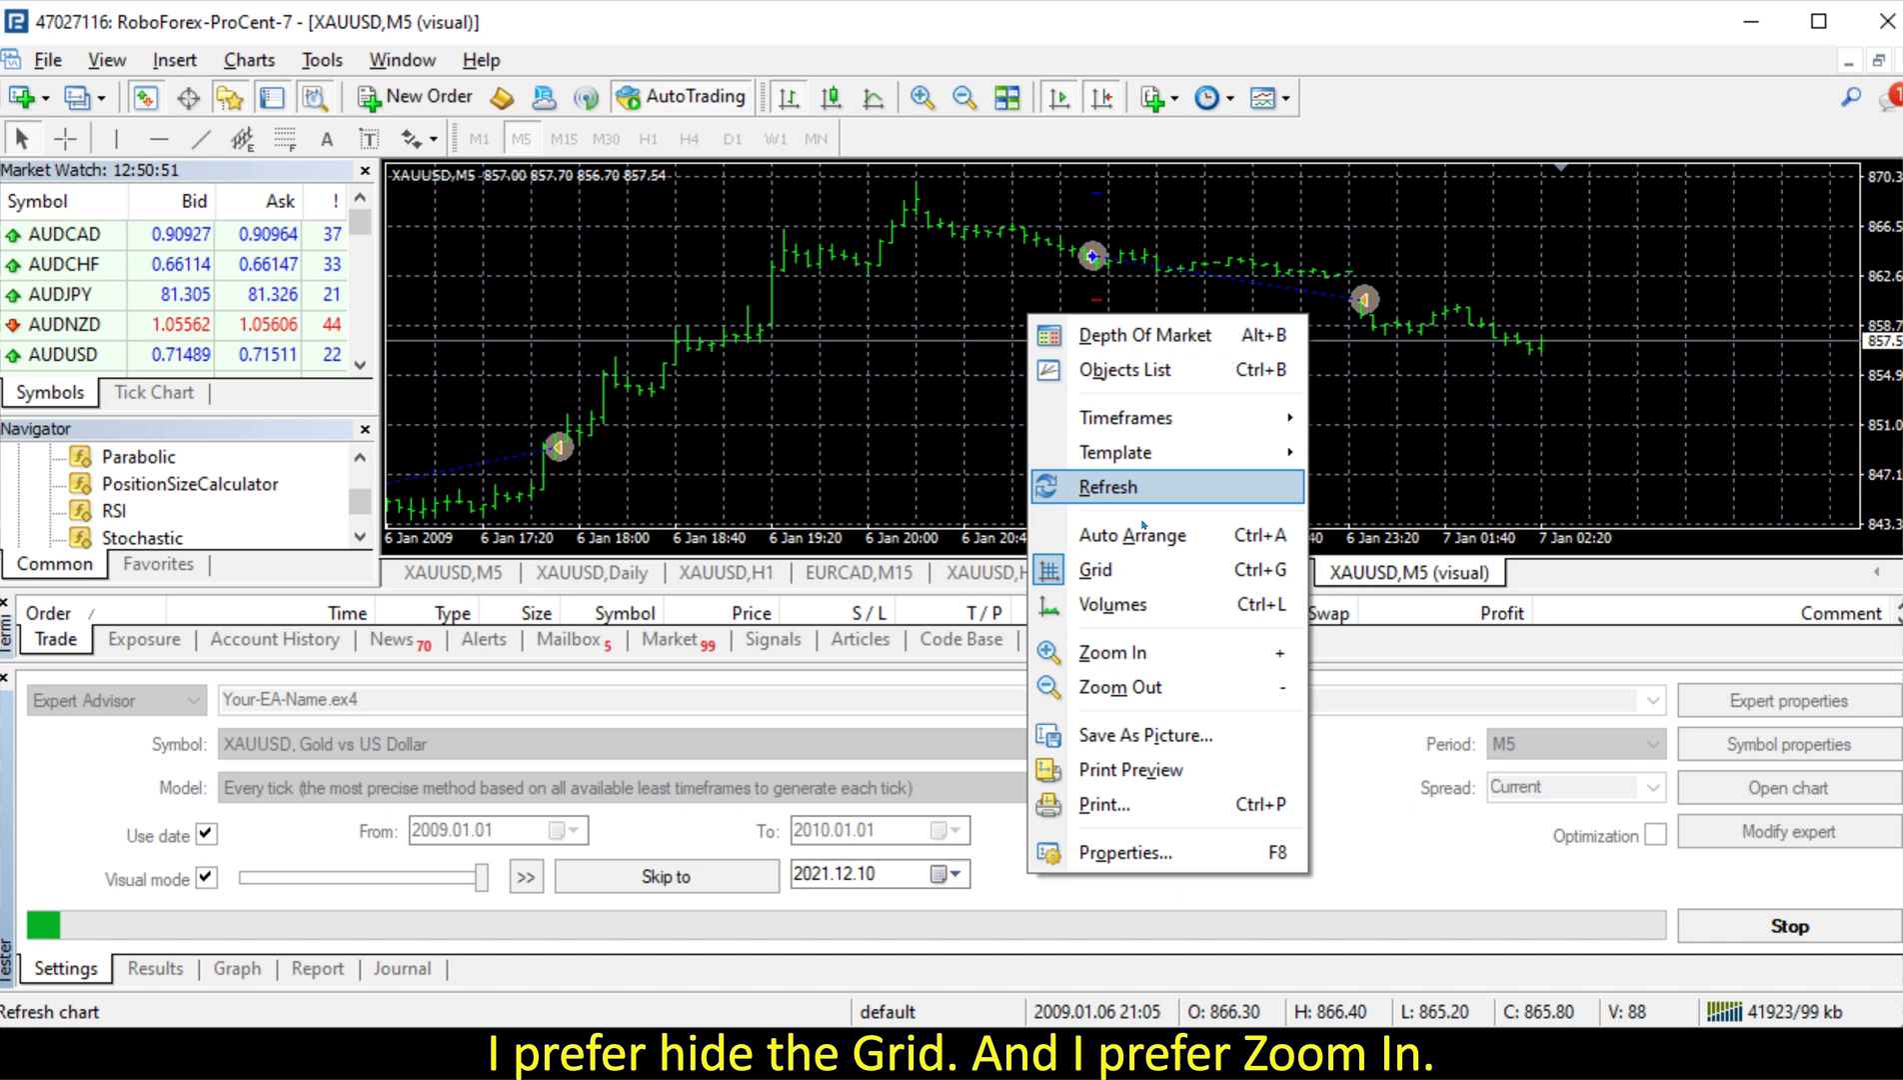
pyautogui.click(1110, 563)
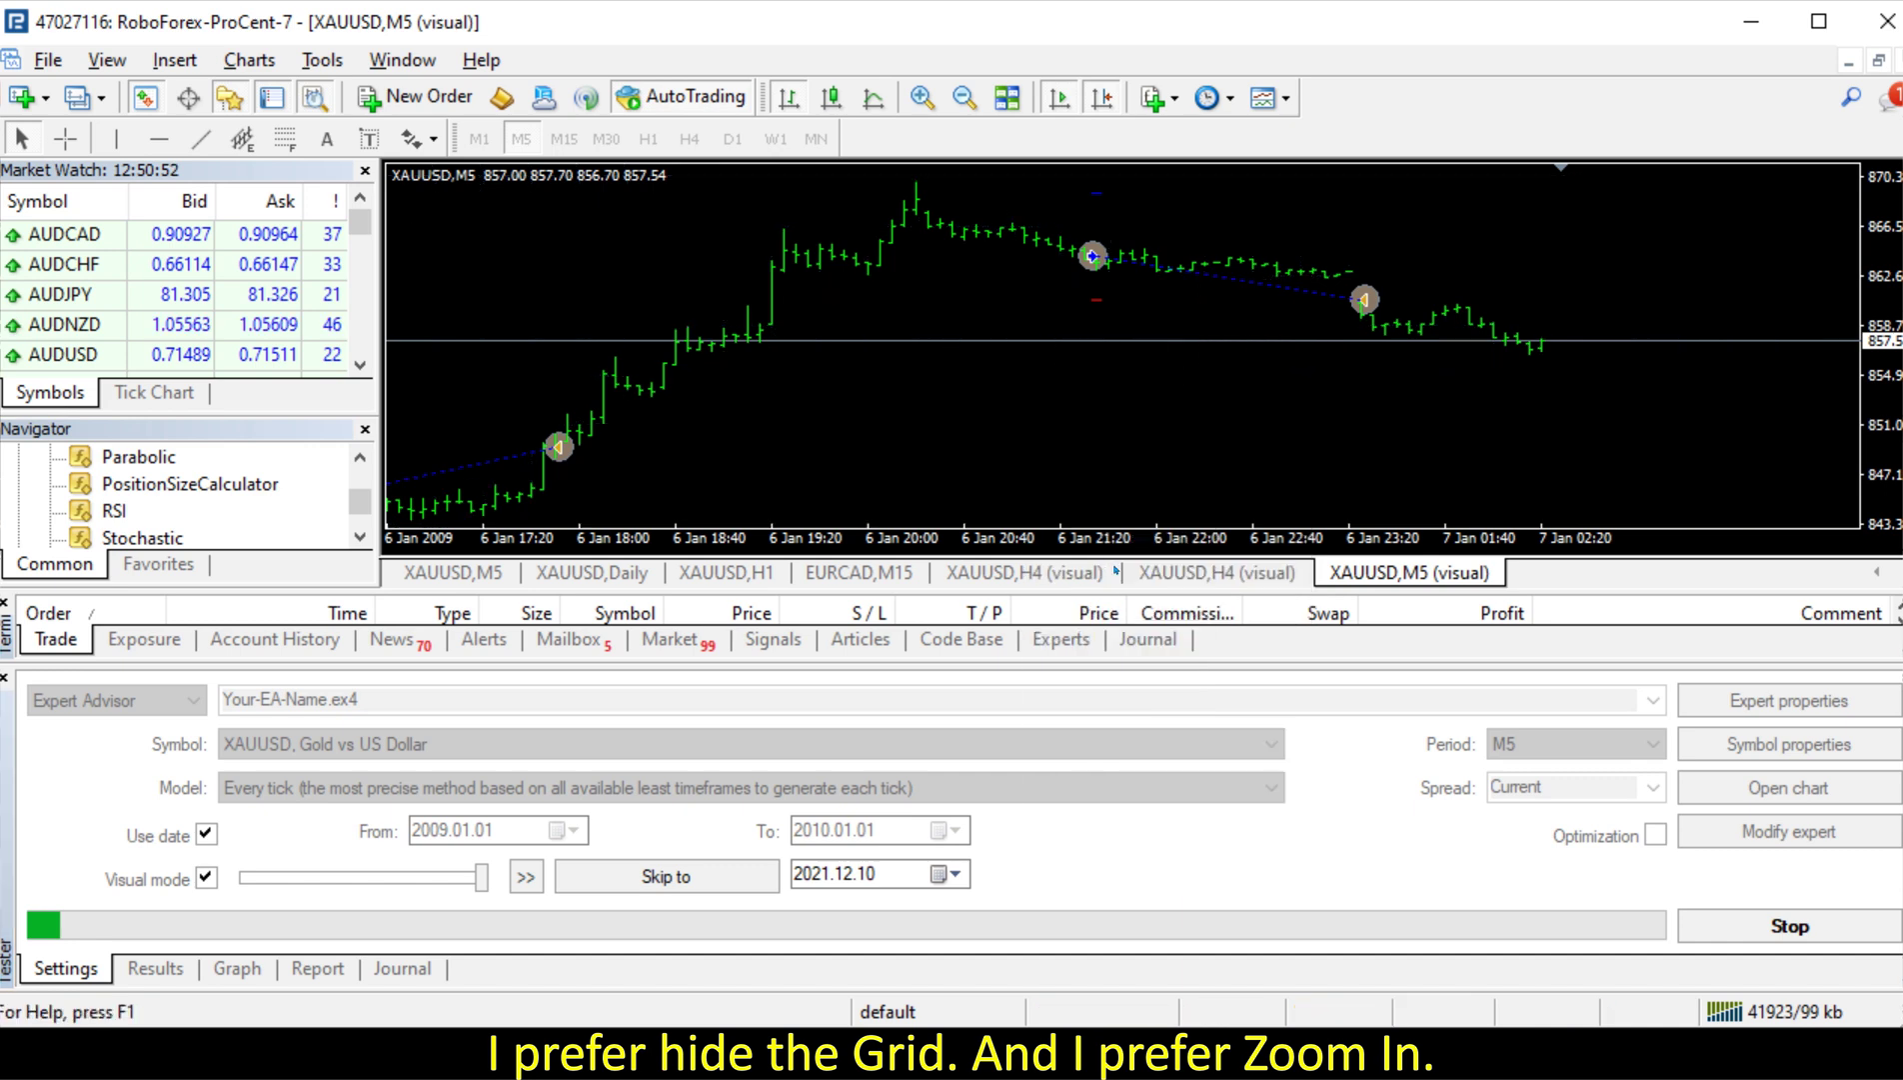
# Adjust the chart zoom, switch to candlesticks, and resume the visual backtest
pyautogui.click(963, 97)
pyautogui.click(963, 97)
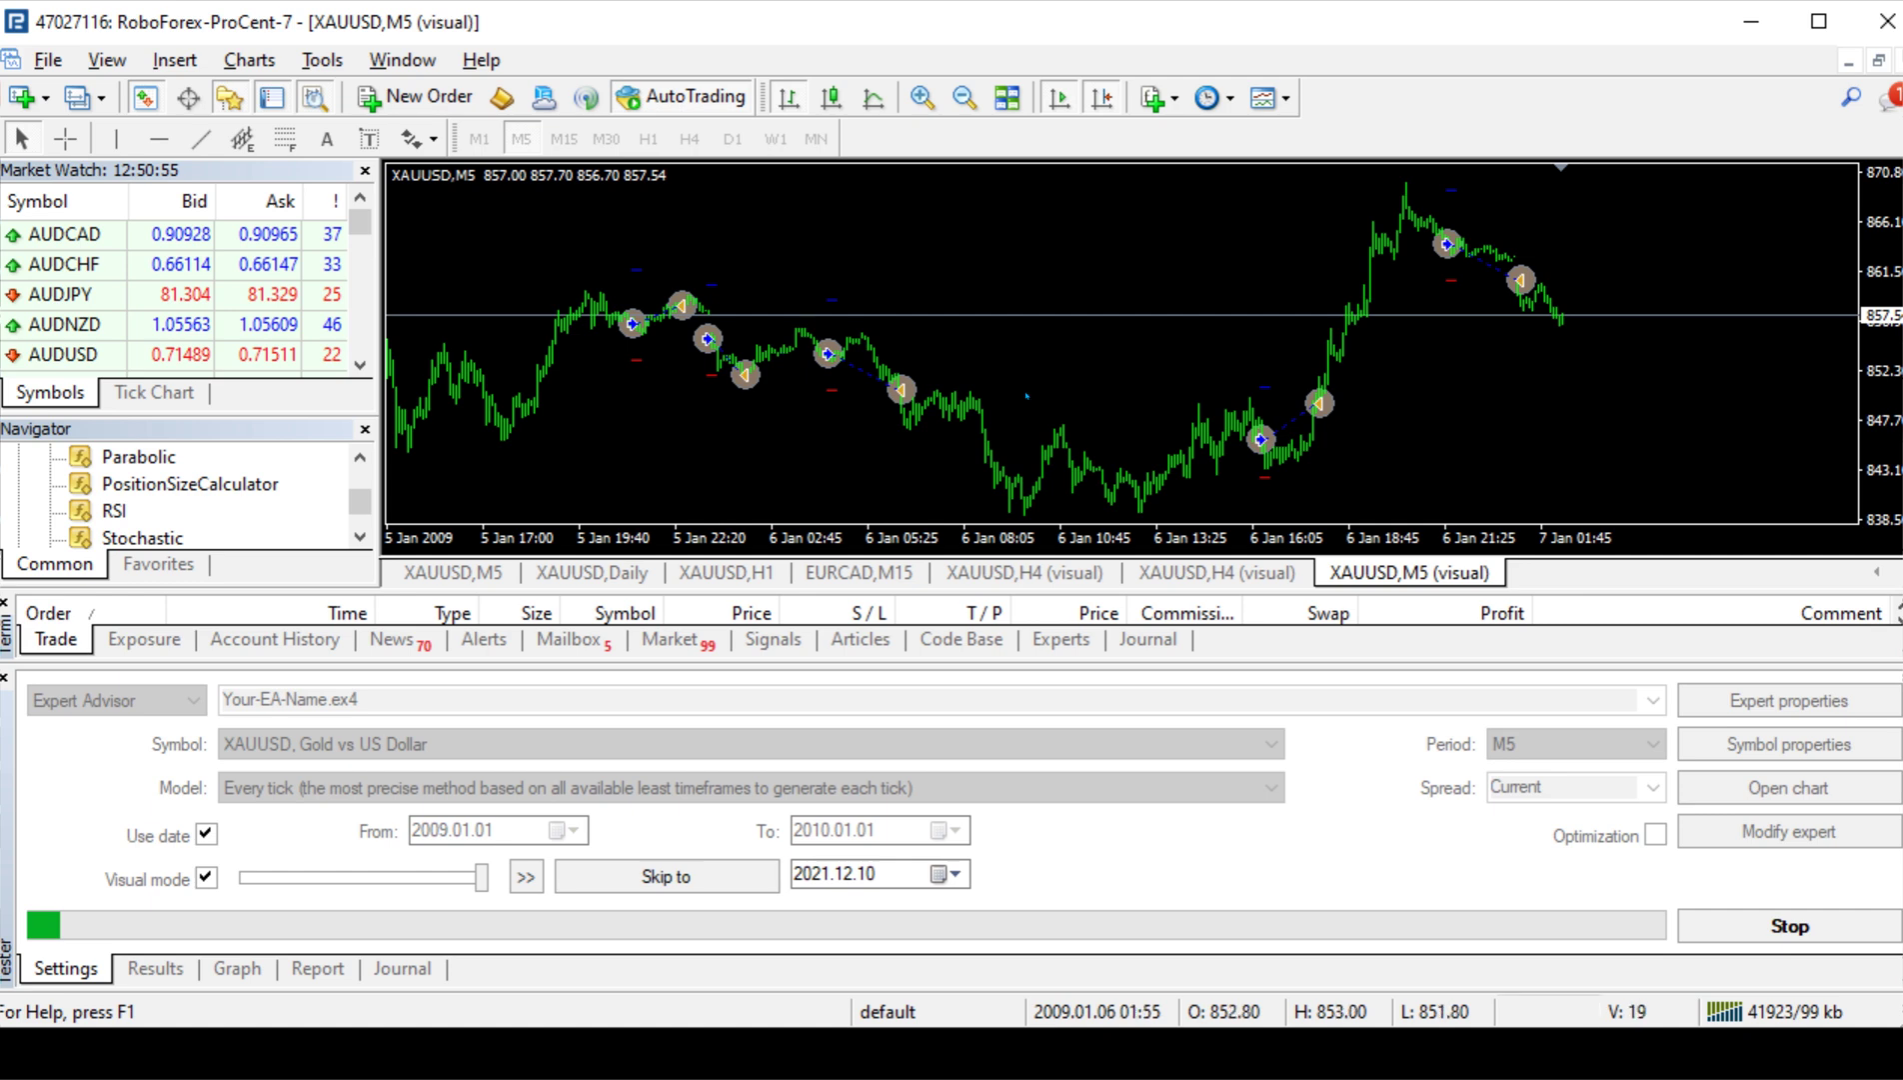
pyautogui.click(921, 97)
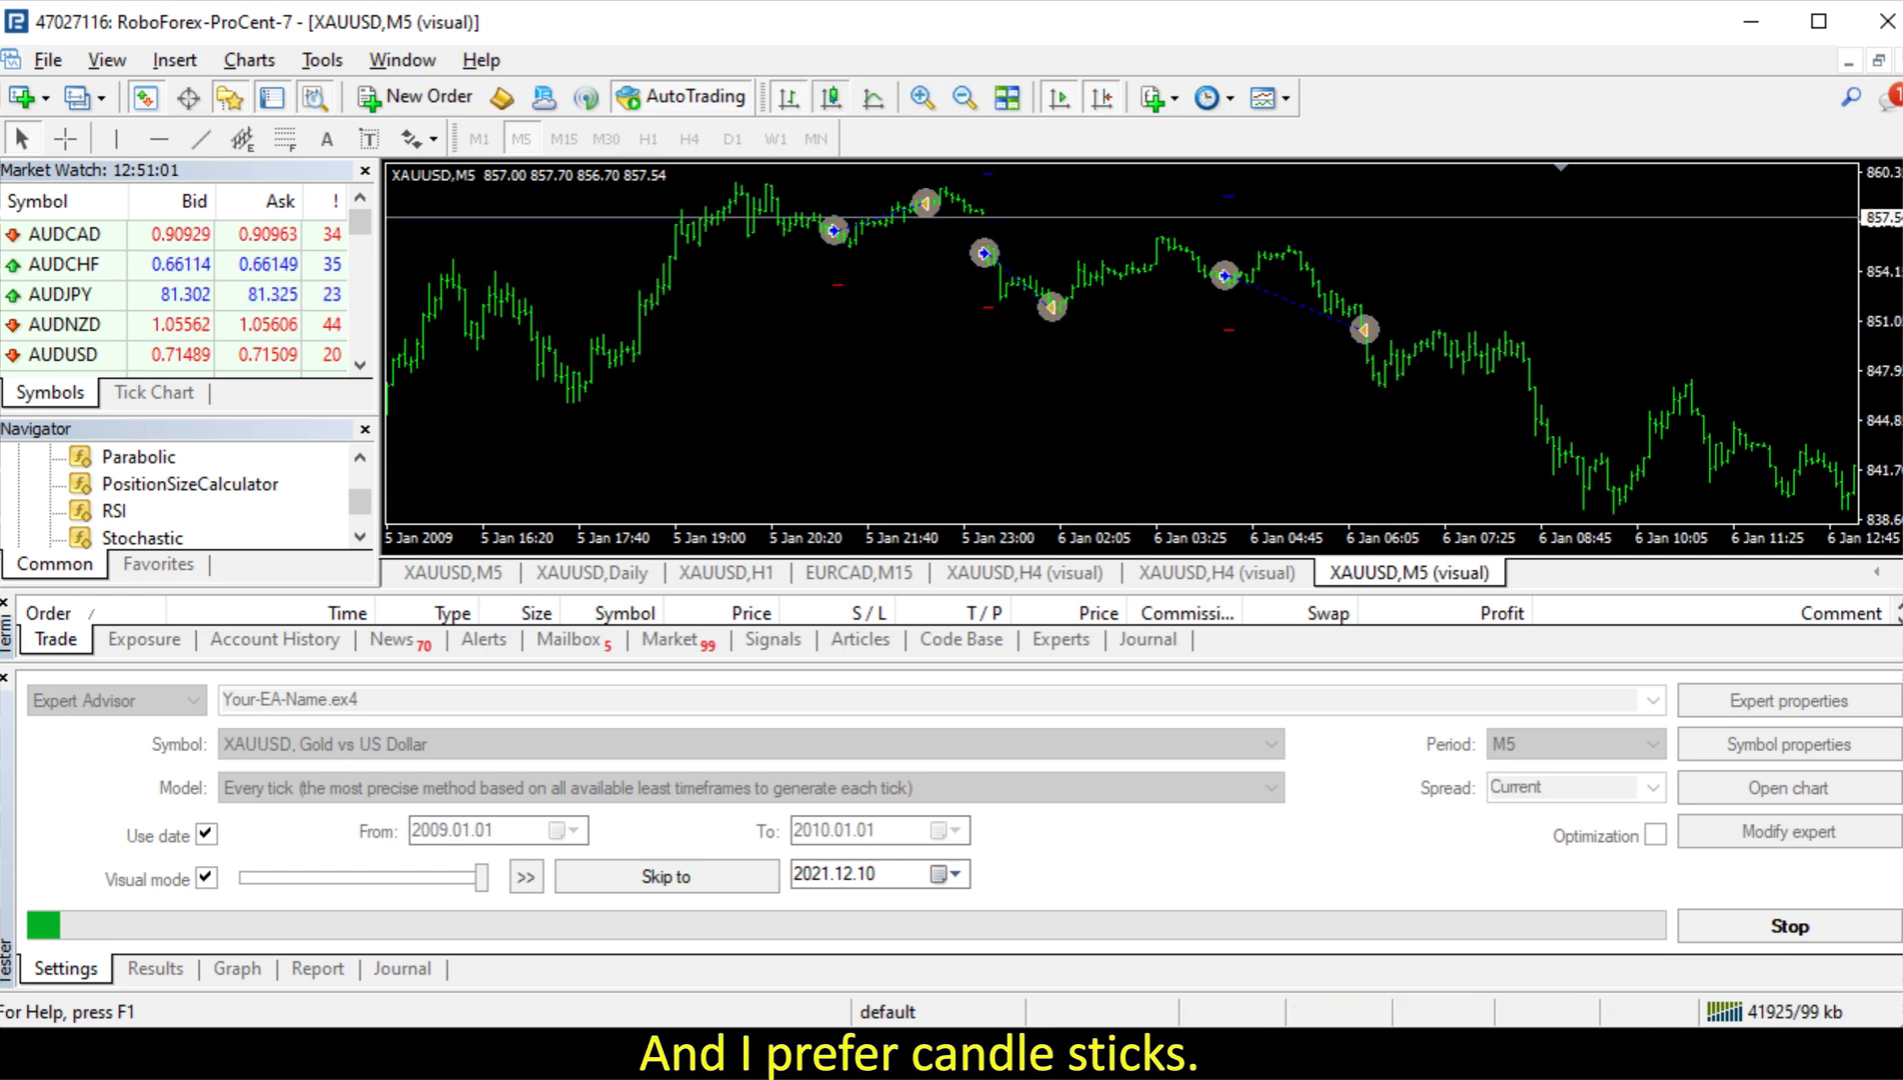
pyautogui.hotkey('alt', '2')
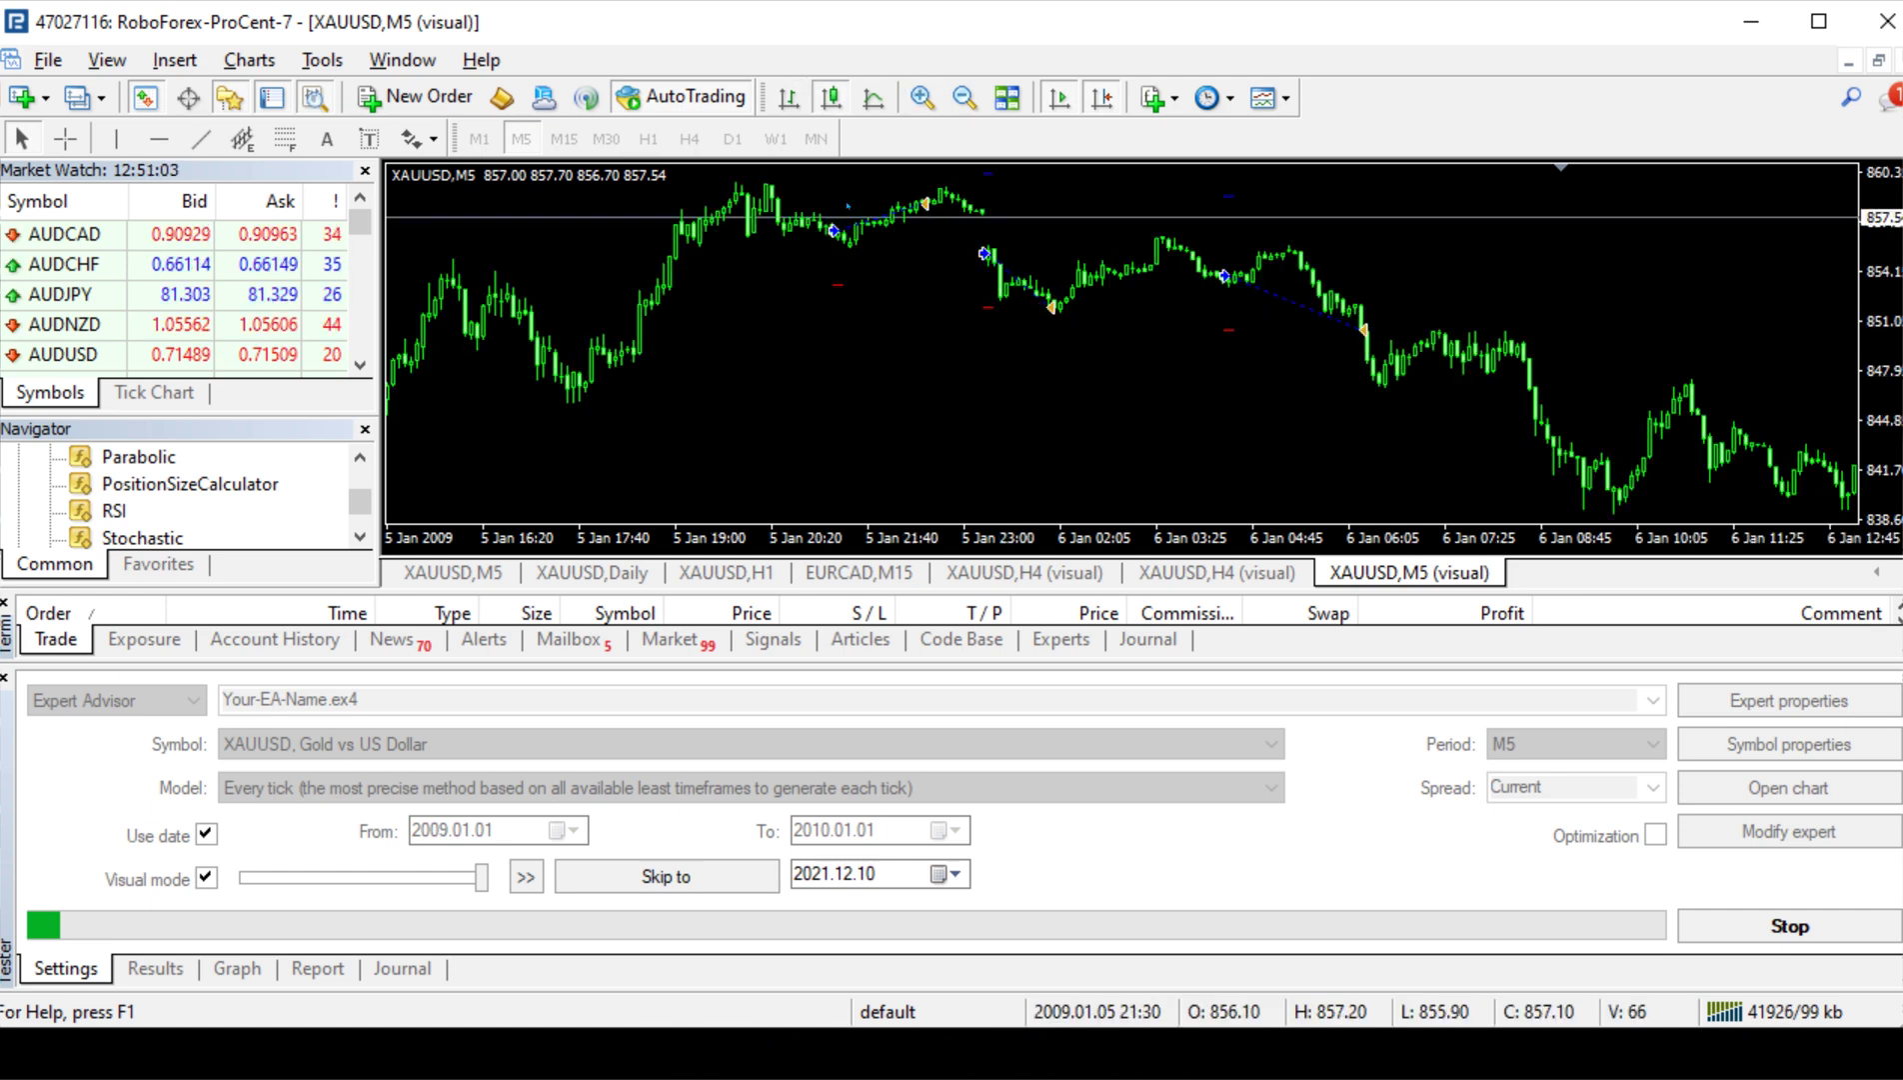
pyautogui.click(523, 877)
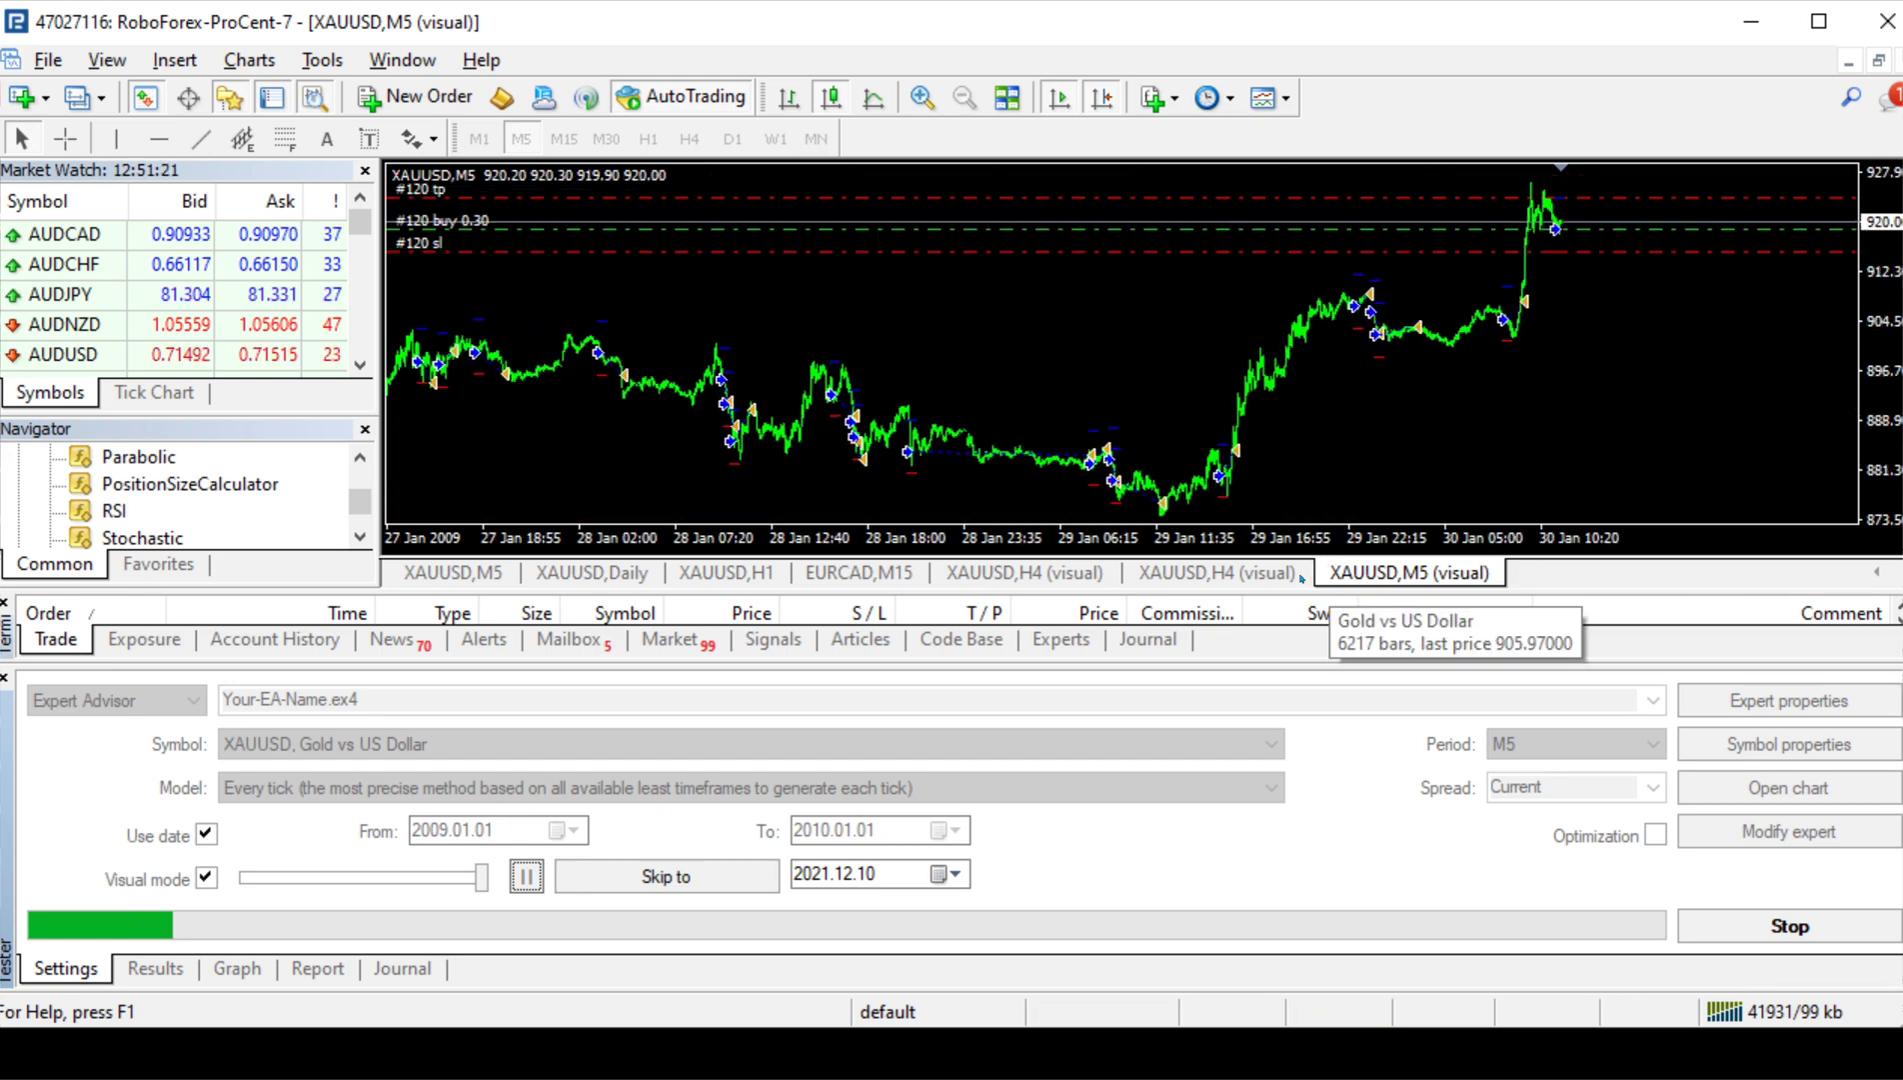
pyautogui.click(236, 967)
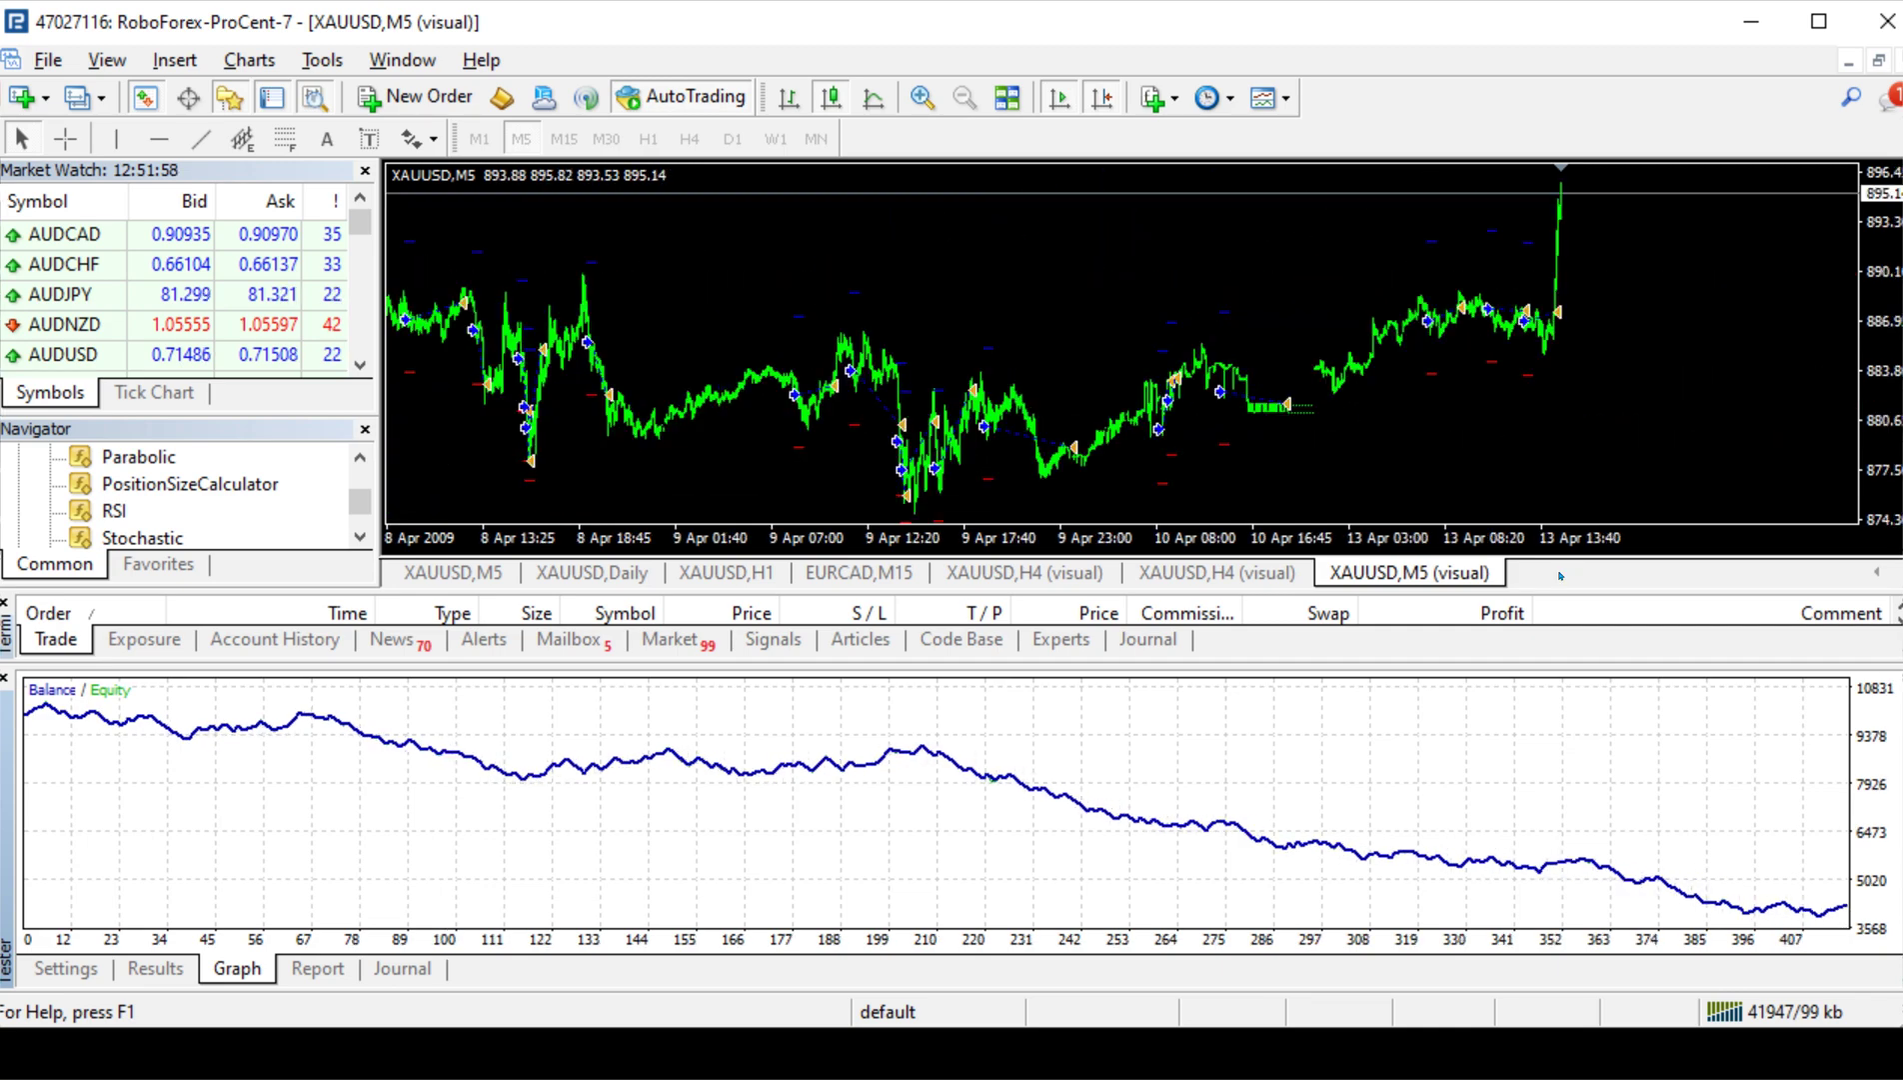
# Pause the backtest, zoom into the XAUUSD candles twice, and scroll through 13–14 Apr 2009
pyautogui.click(62, 970)
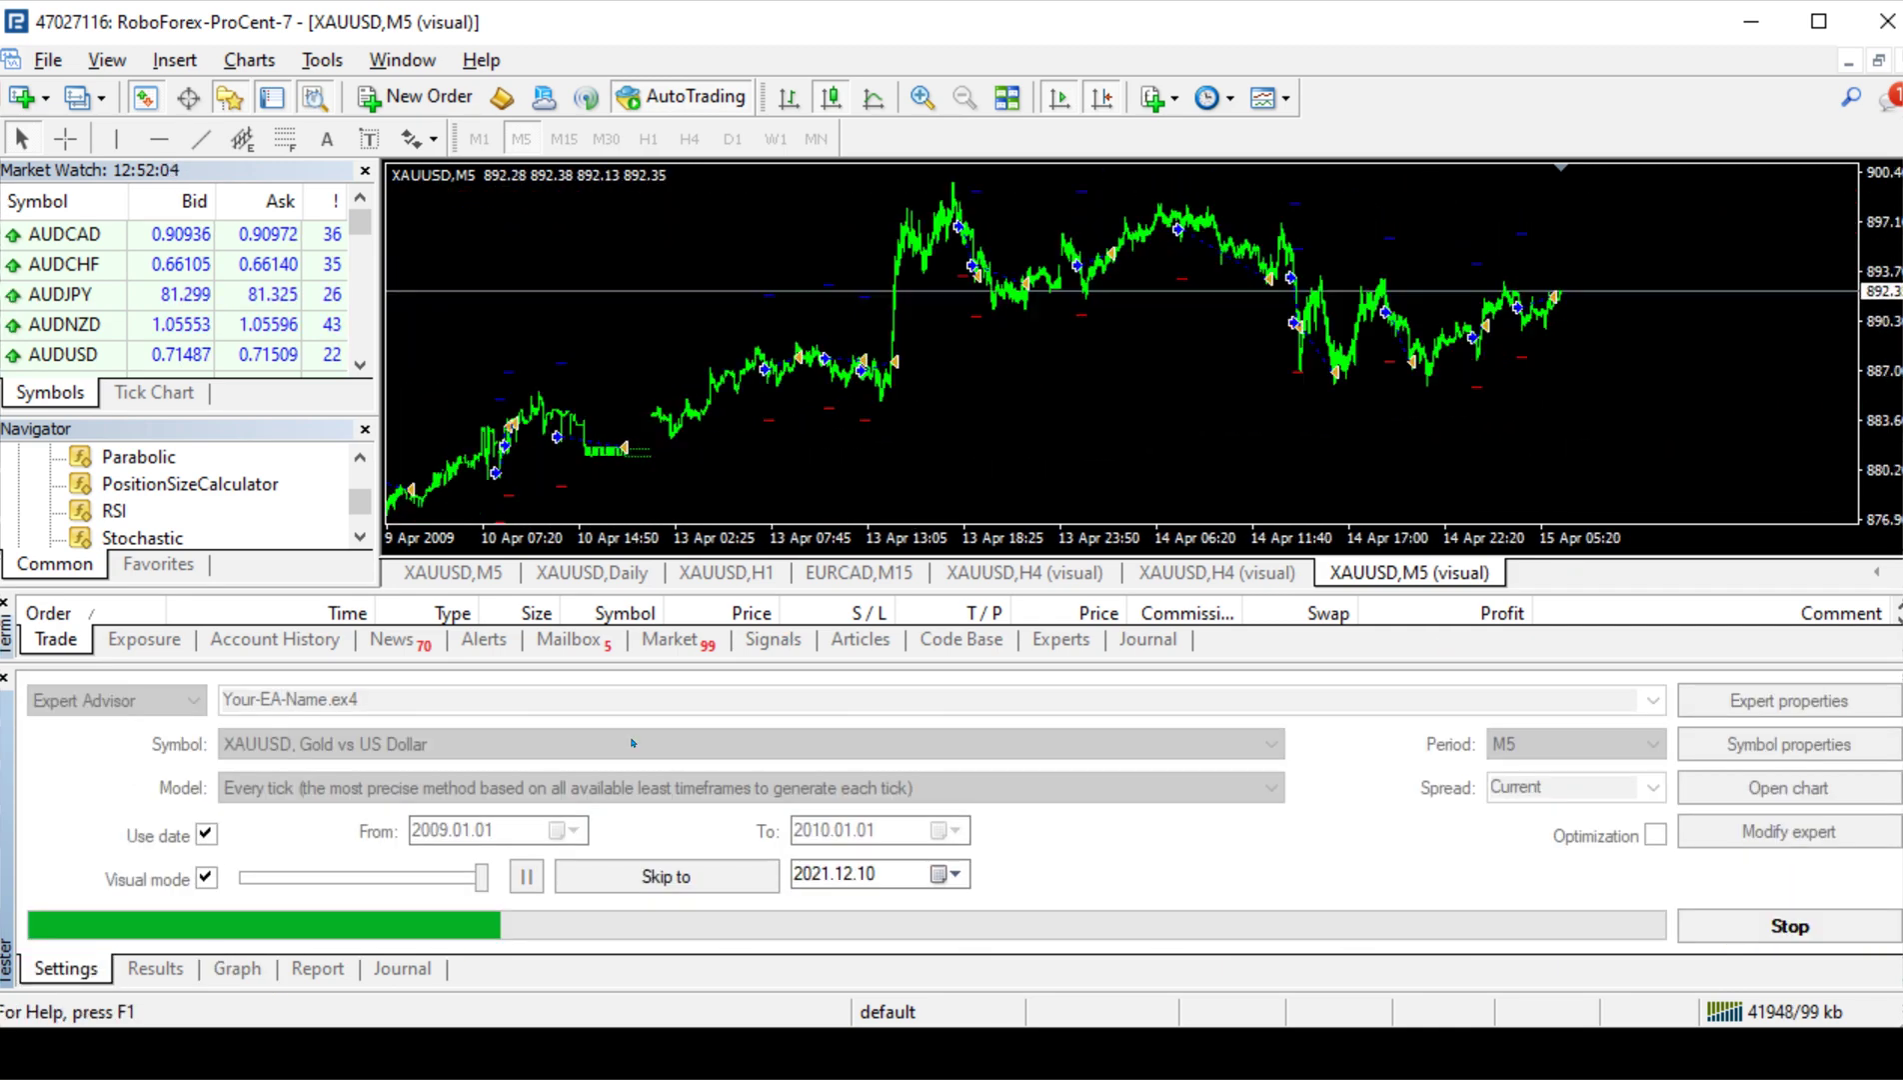
pyautogui.click(526, 876)
pyautogui.press('+')
pyautogui.press('+')
pyautogui.scroll(5, 889, 379)
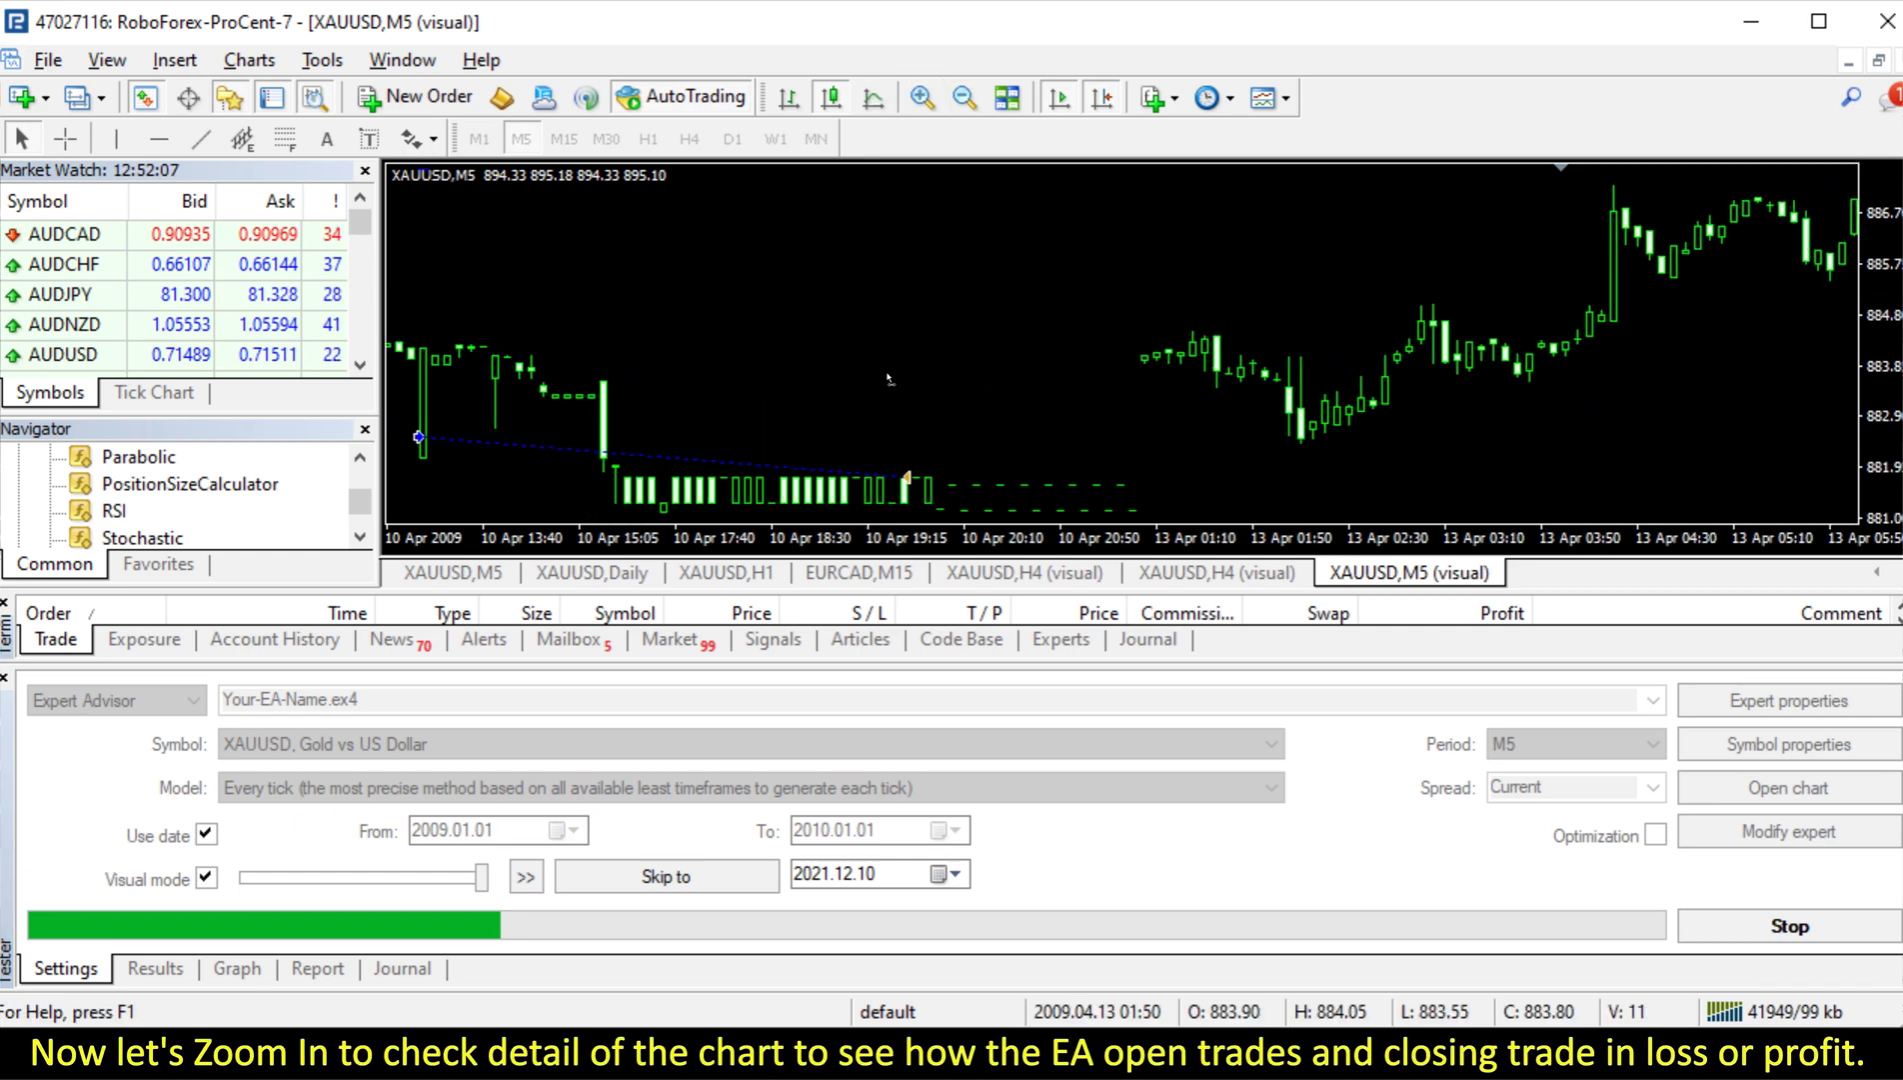
pyautogui.scroll(-8, 889, 379)
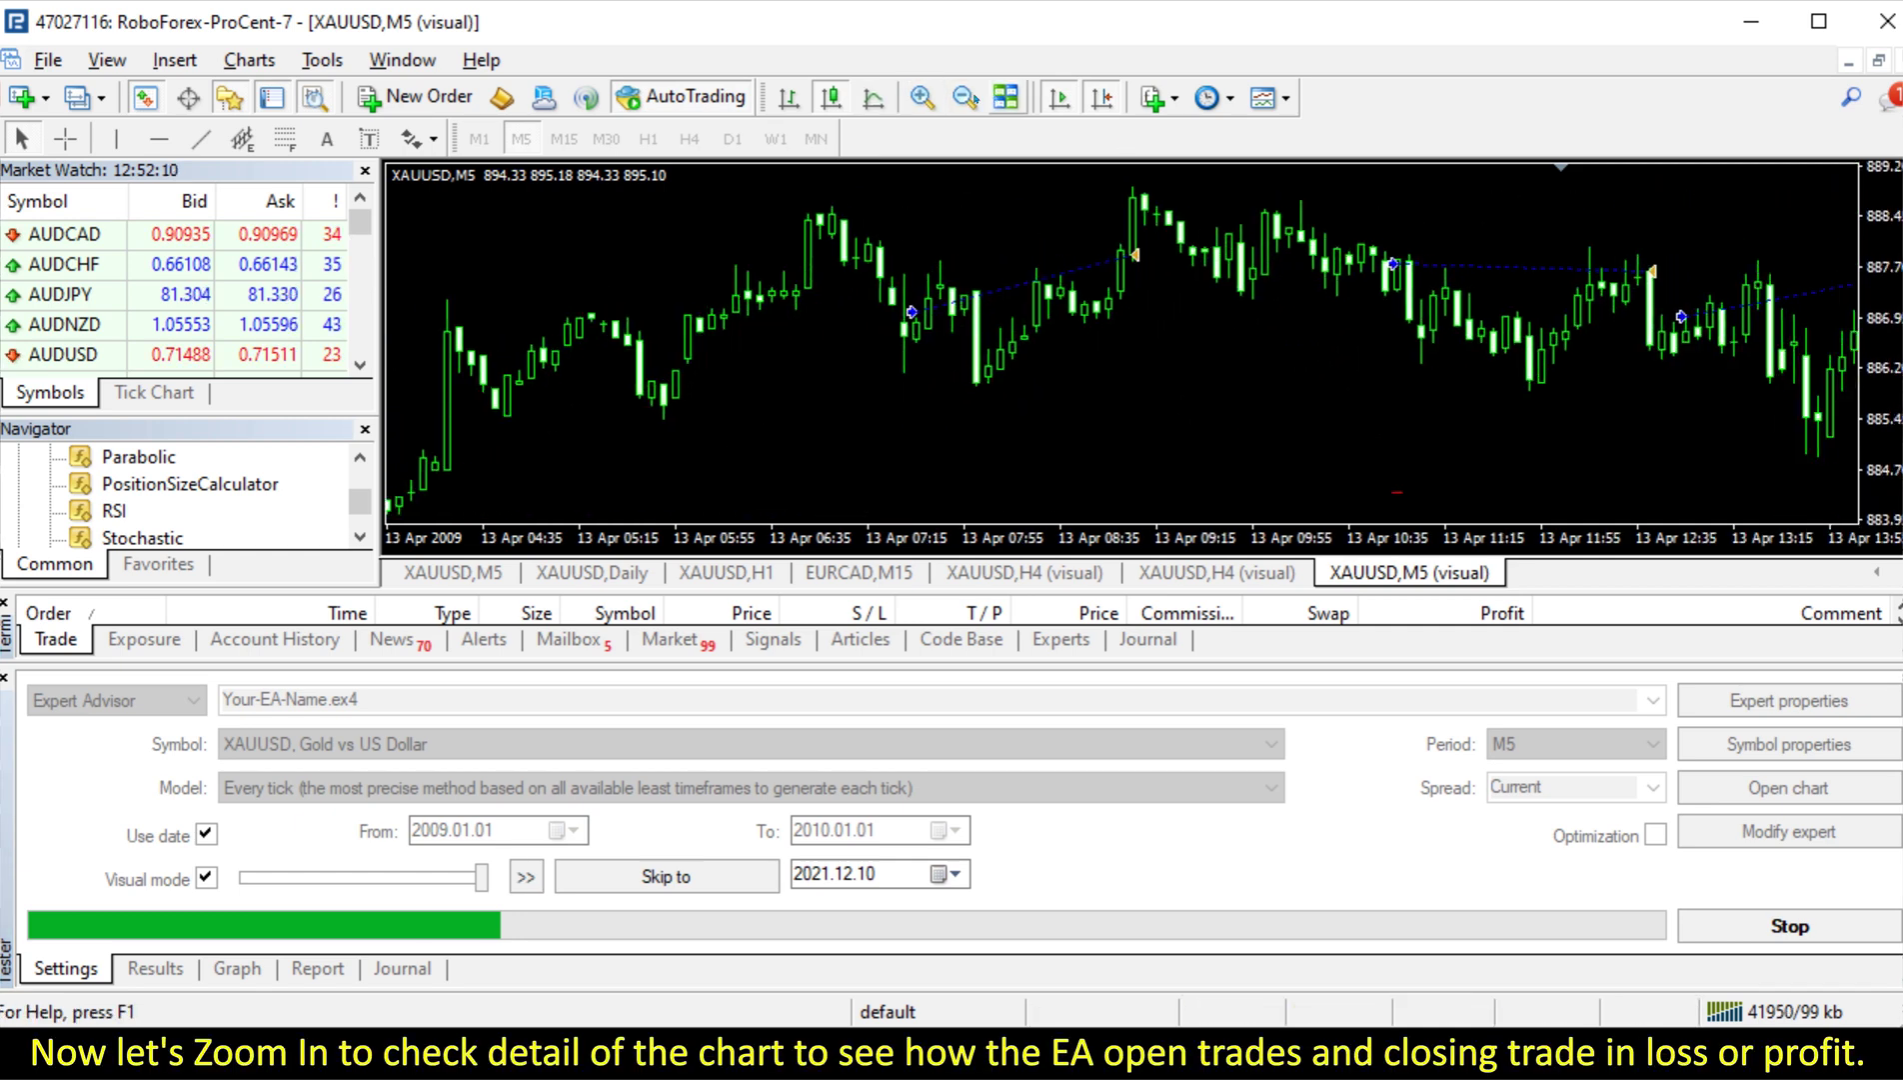
pyautogui.press('+')
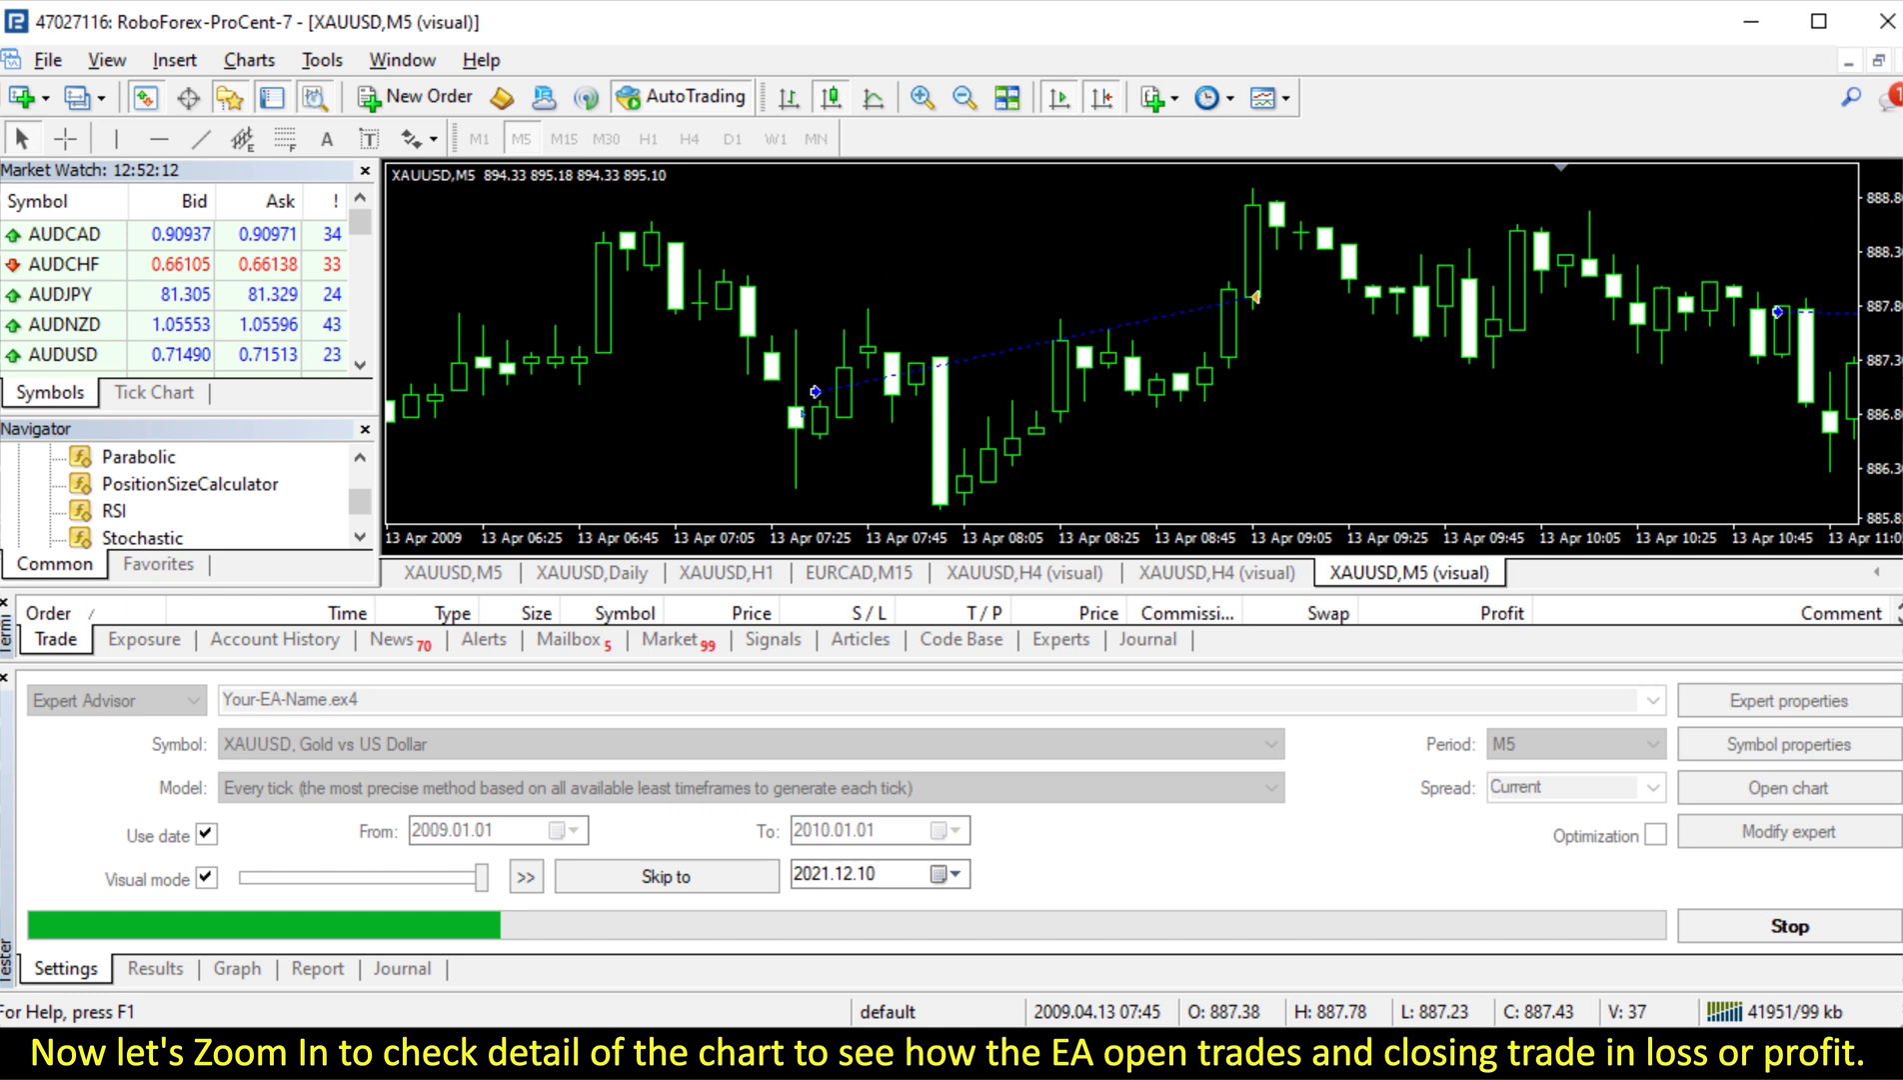
pyautogui.scroll(-6, 1038, 382)
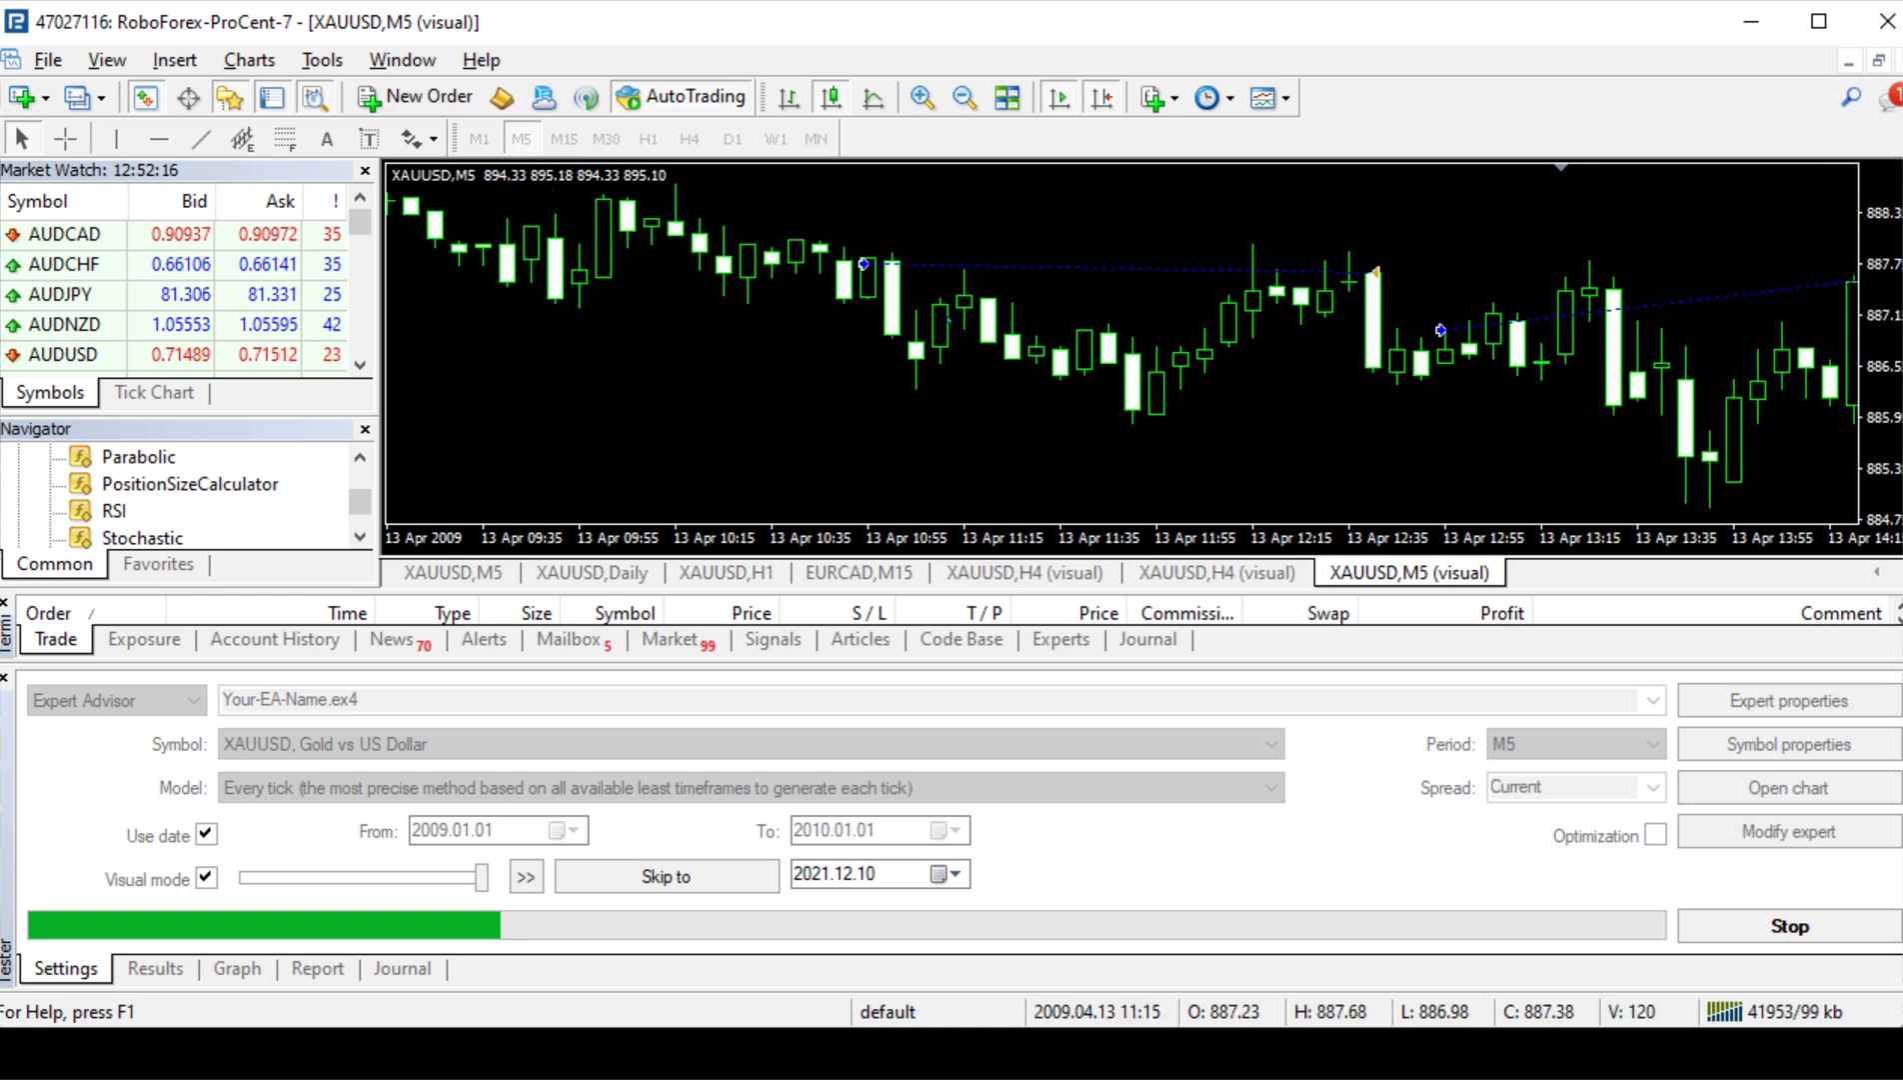
pyautogui.scroll(-2, 1462, 352)
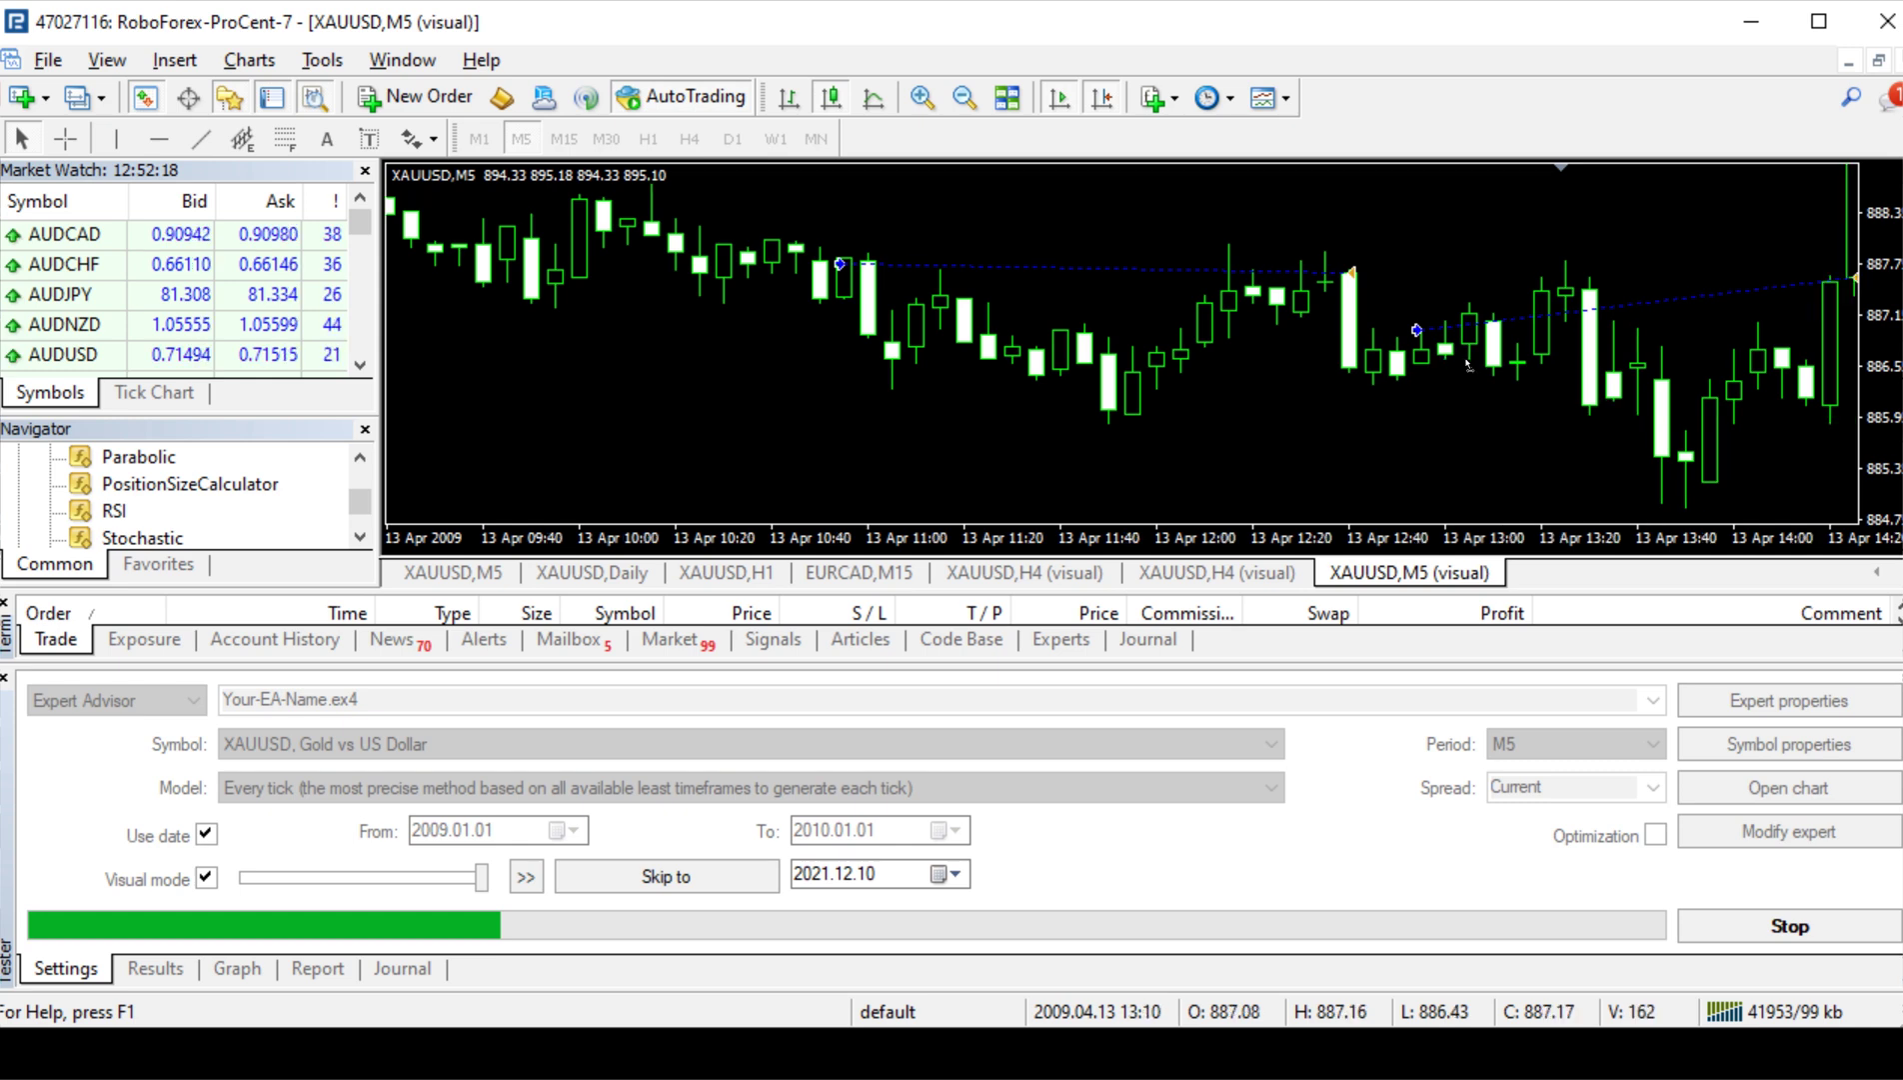
pyautogui.scroll(-15, 1463, 352)
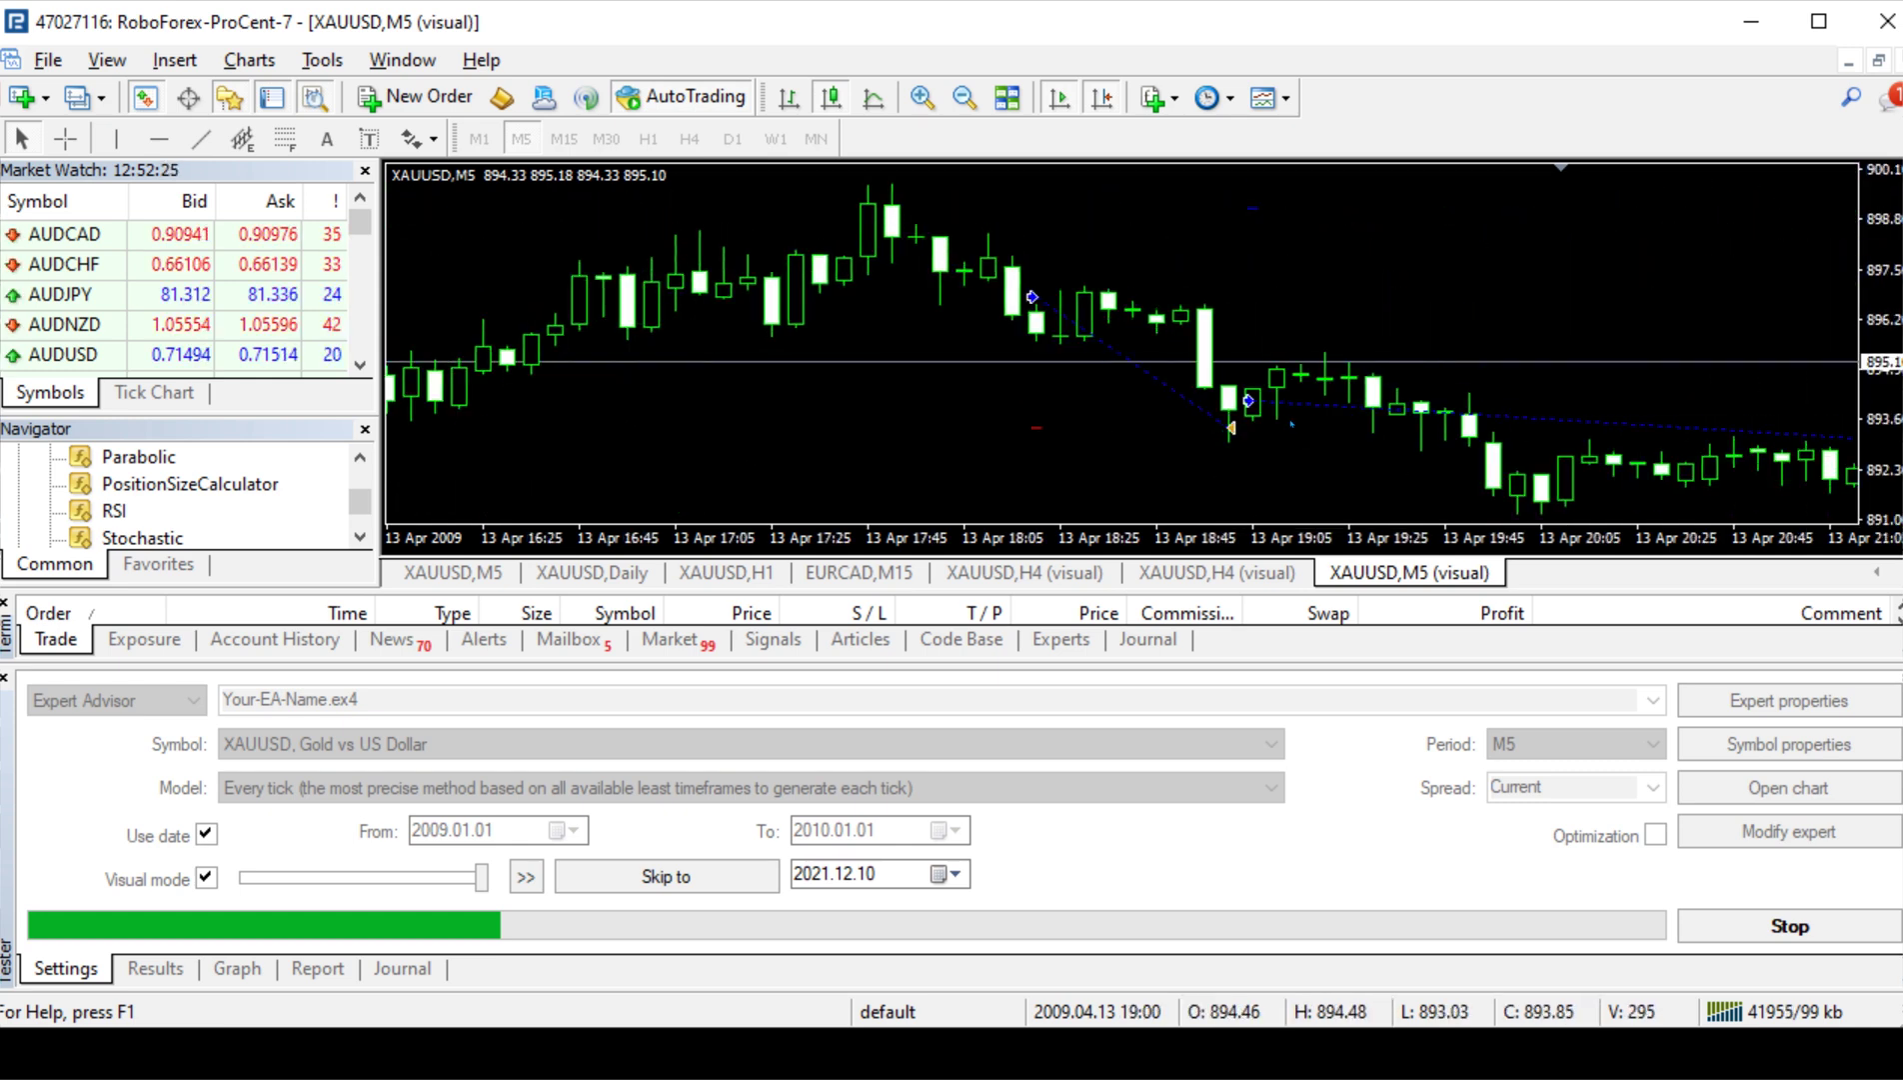
pyautogui.scroll(-6, 1293, 425)
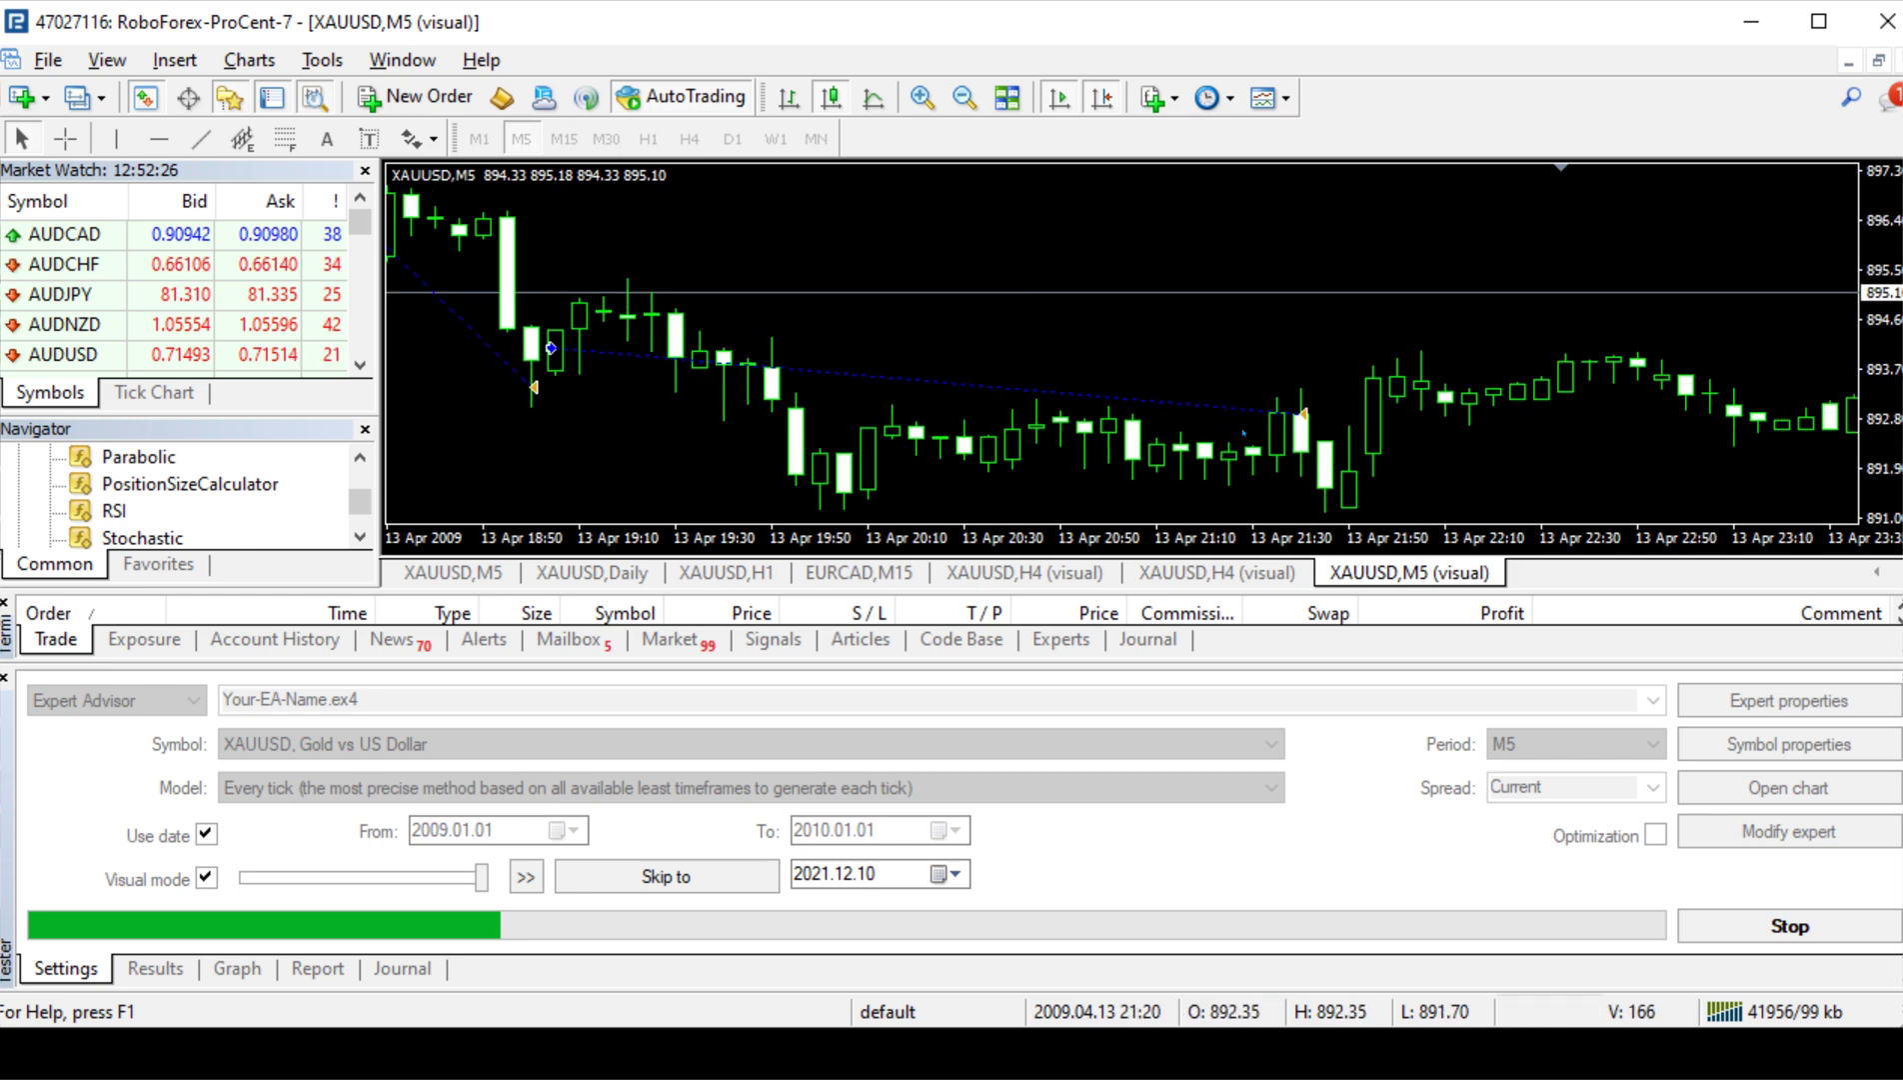
pyautogui.scroll(-15, 1399, 415)
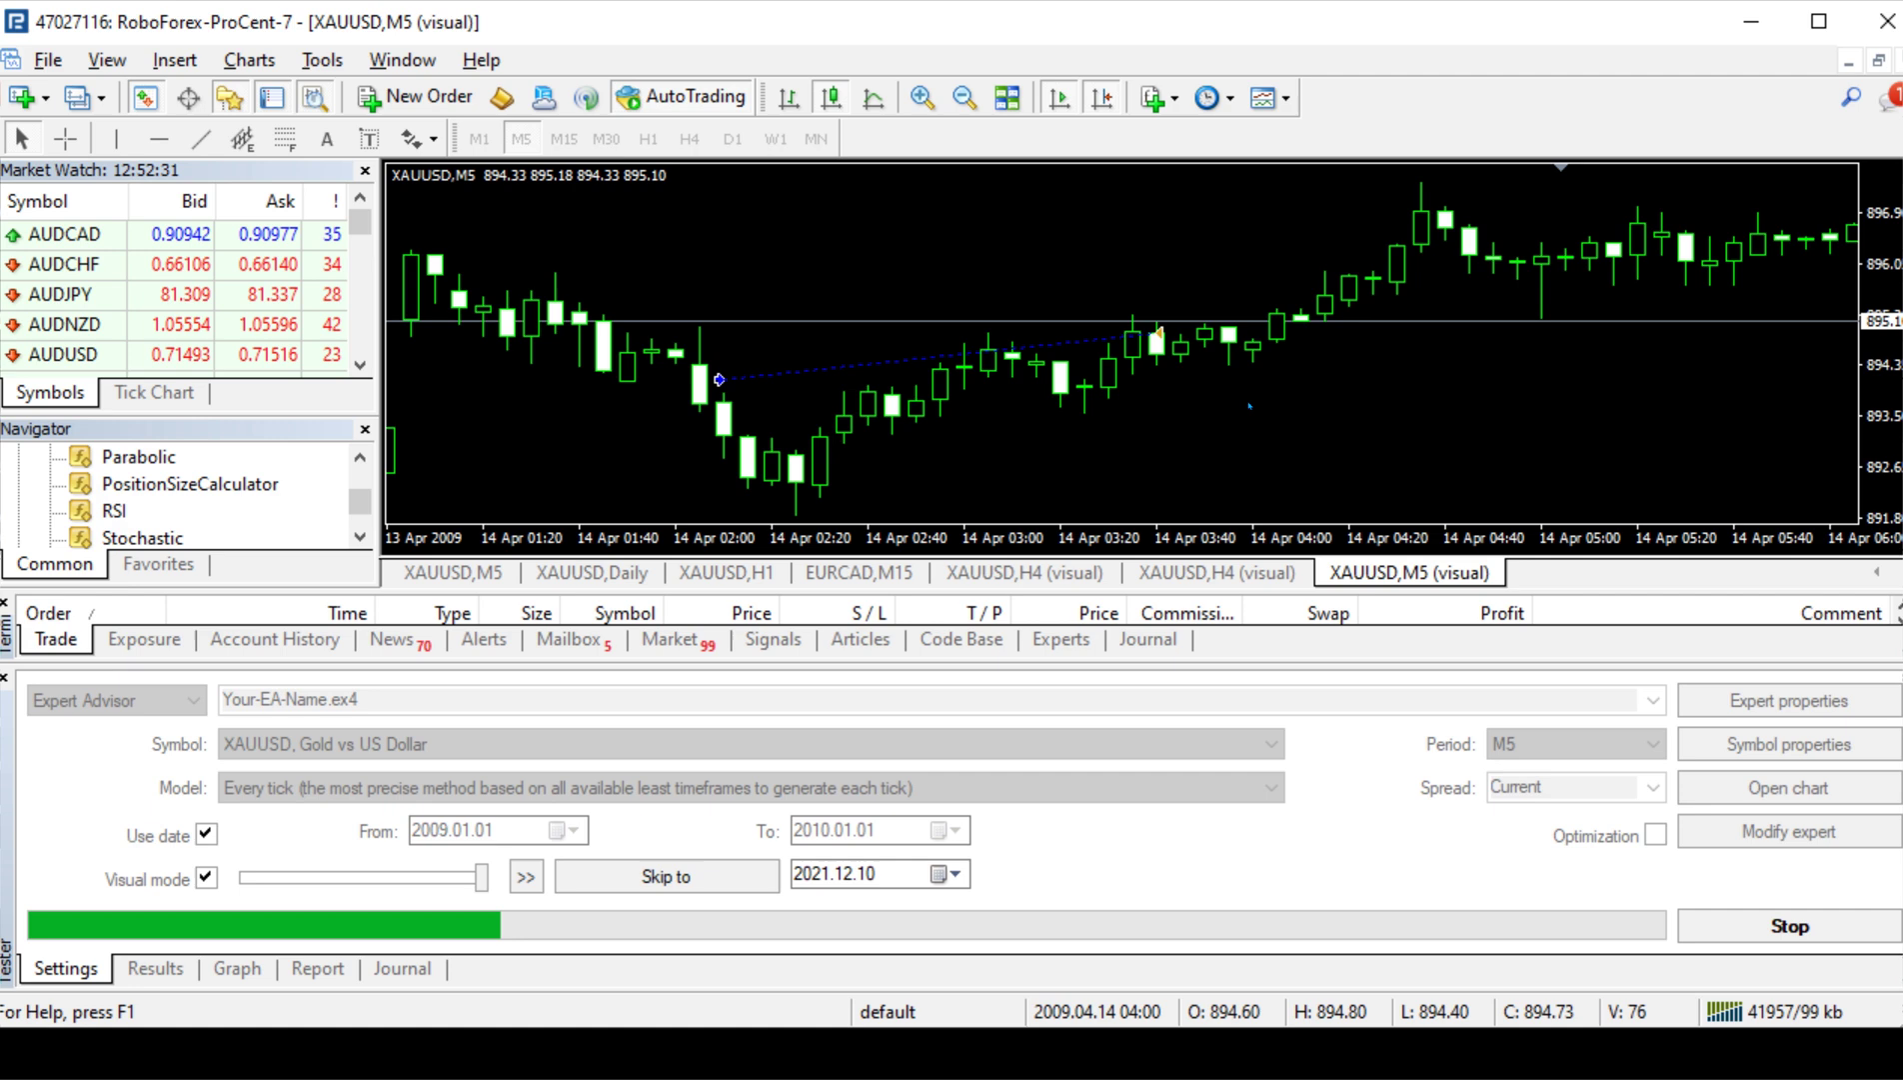
pyautogui.scroll(-3, 1300, 399)
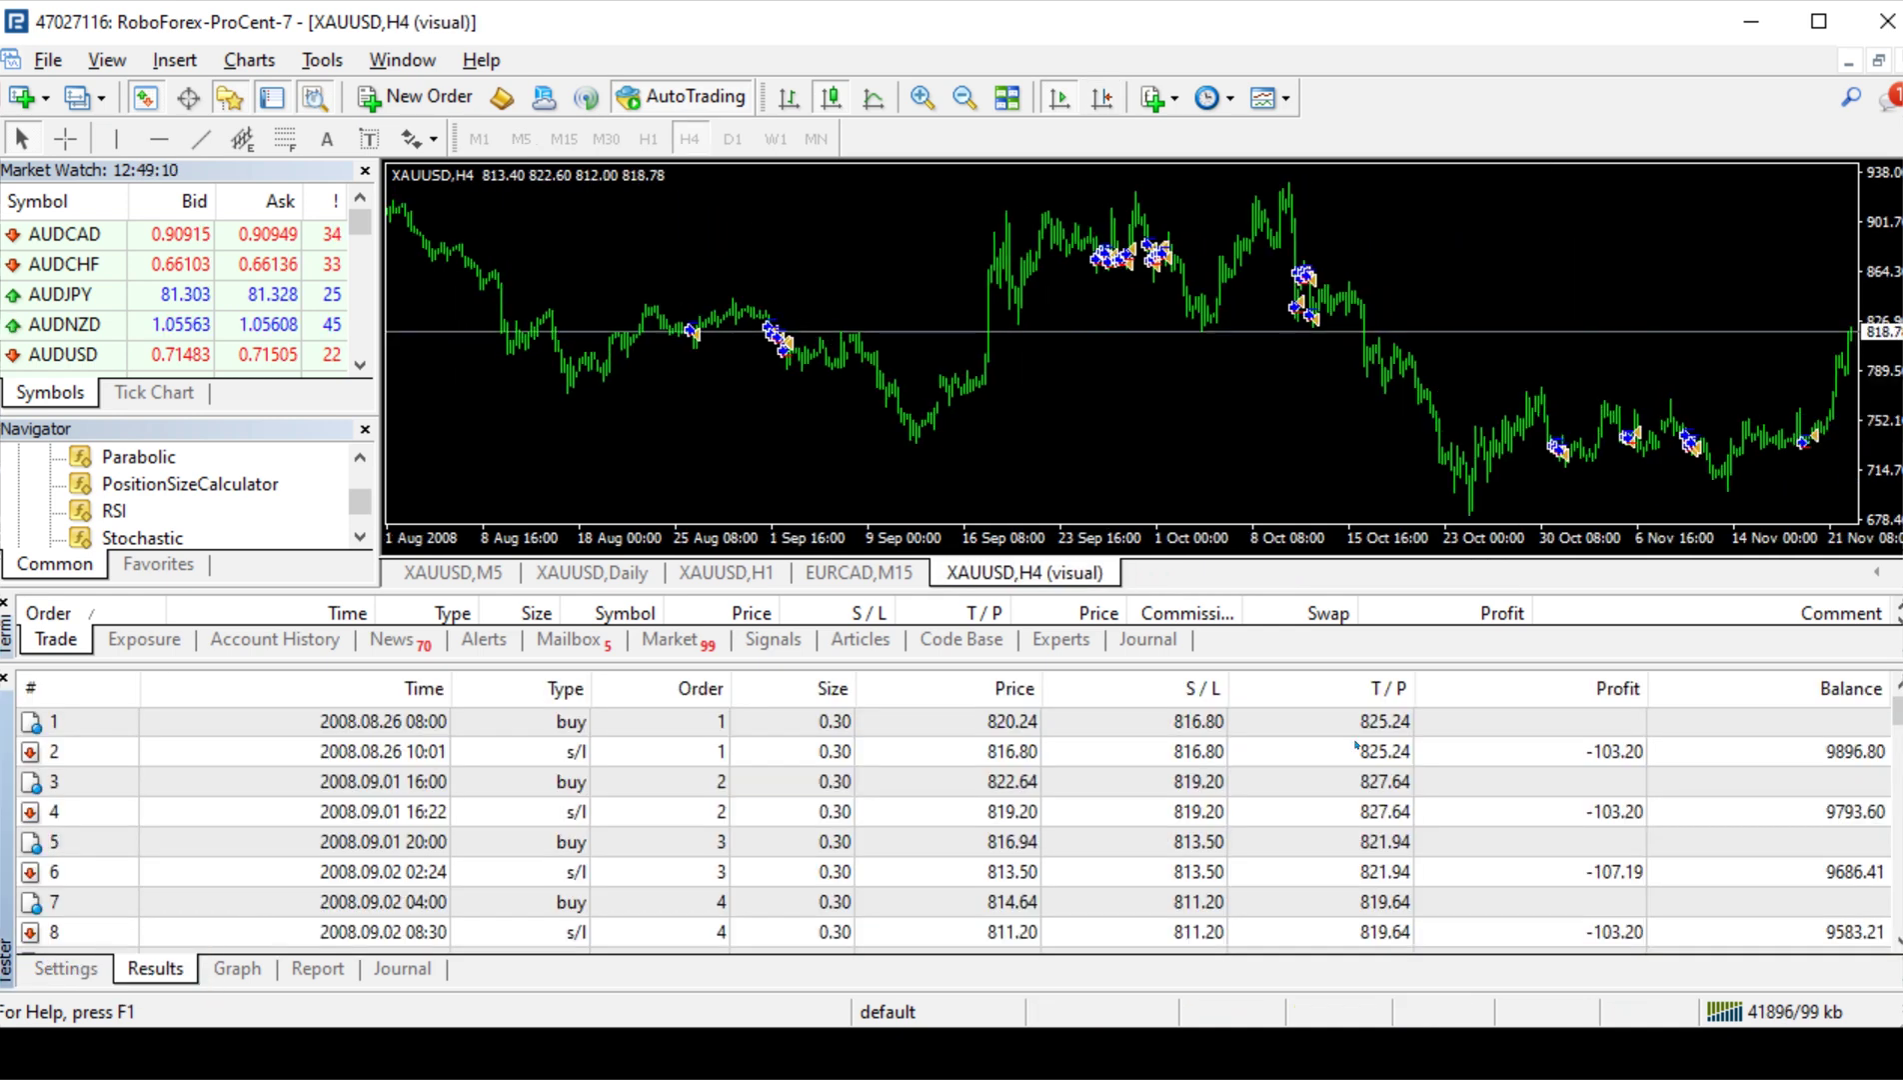
# Show the Results trade list and scroll through it, selecting trade 12
pyautogui.click(802, 764)
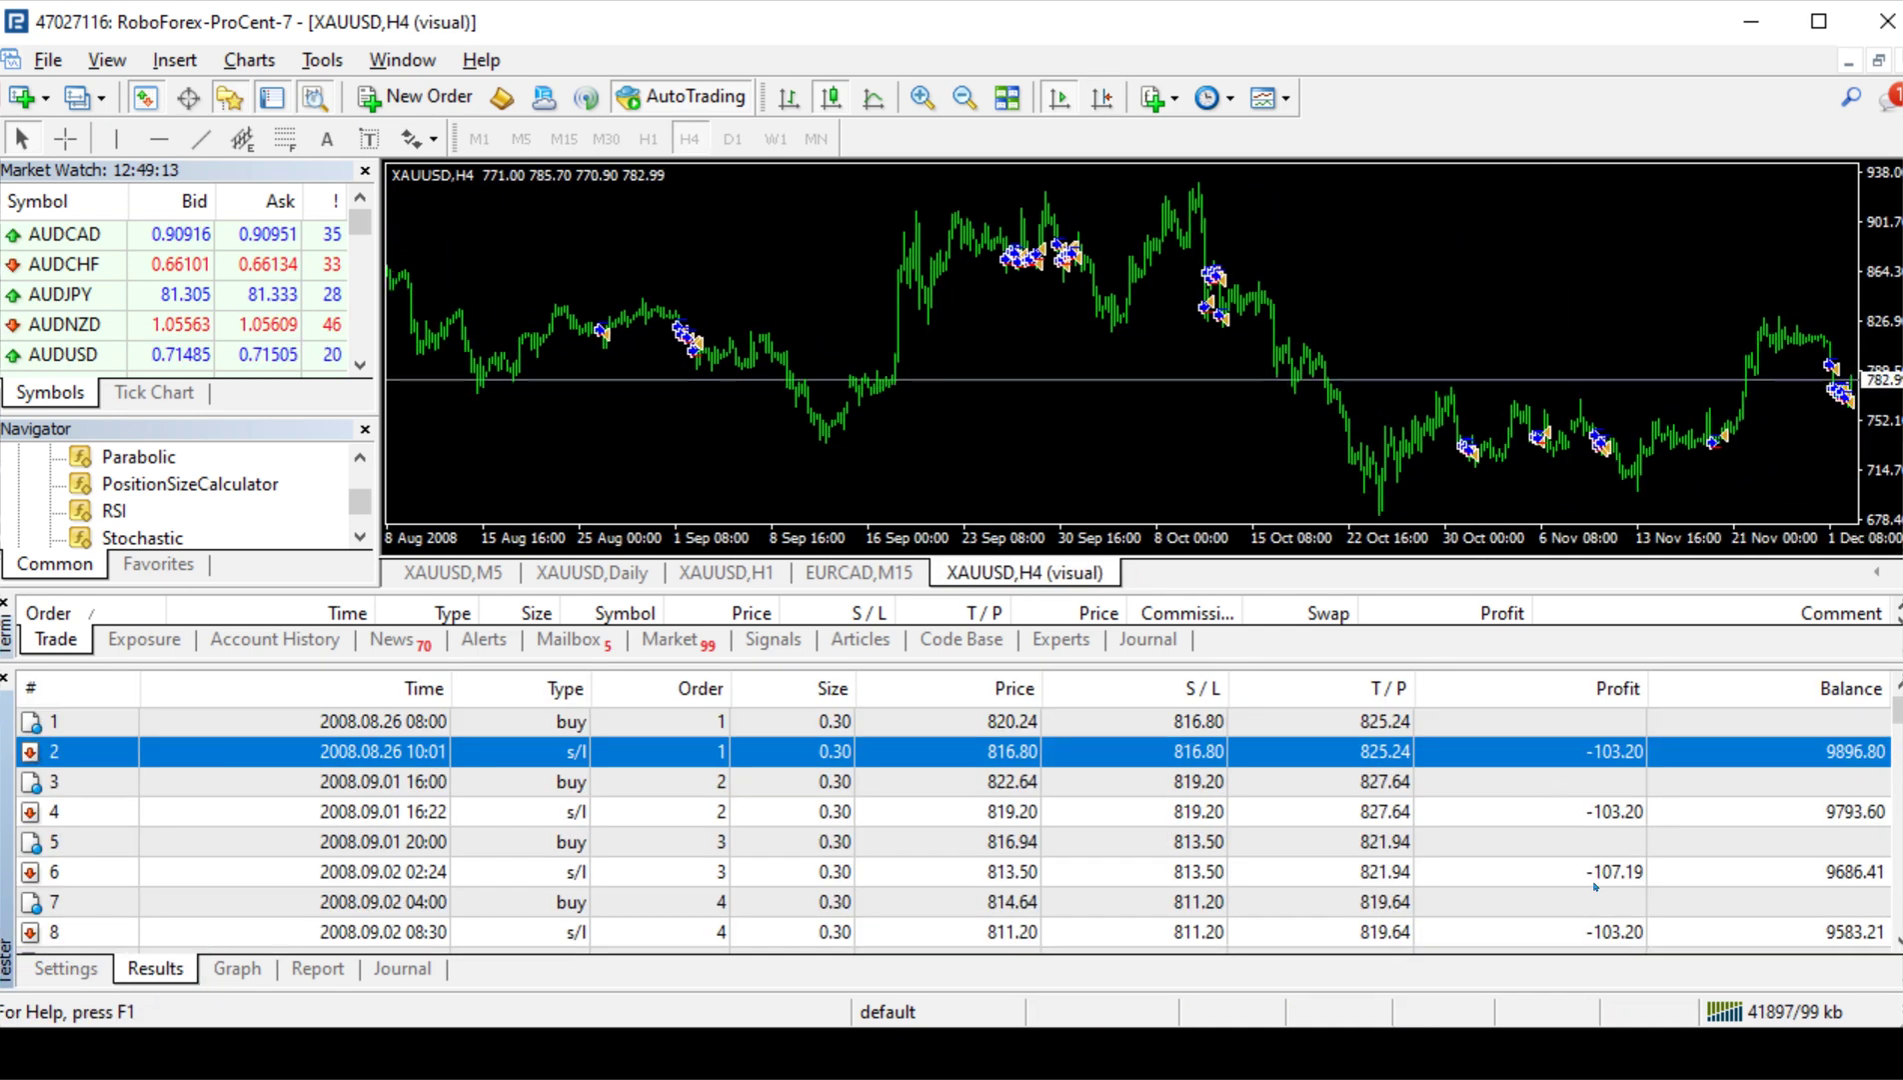
pyautogui.scroll(-3, 1200, 800)
pyautogui.click(1653, 795)
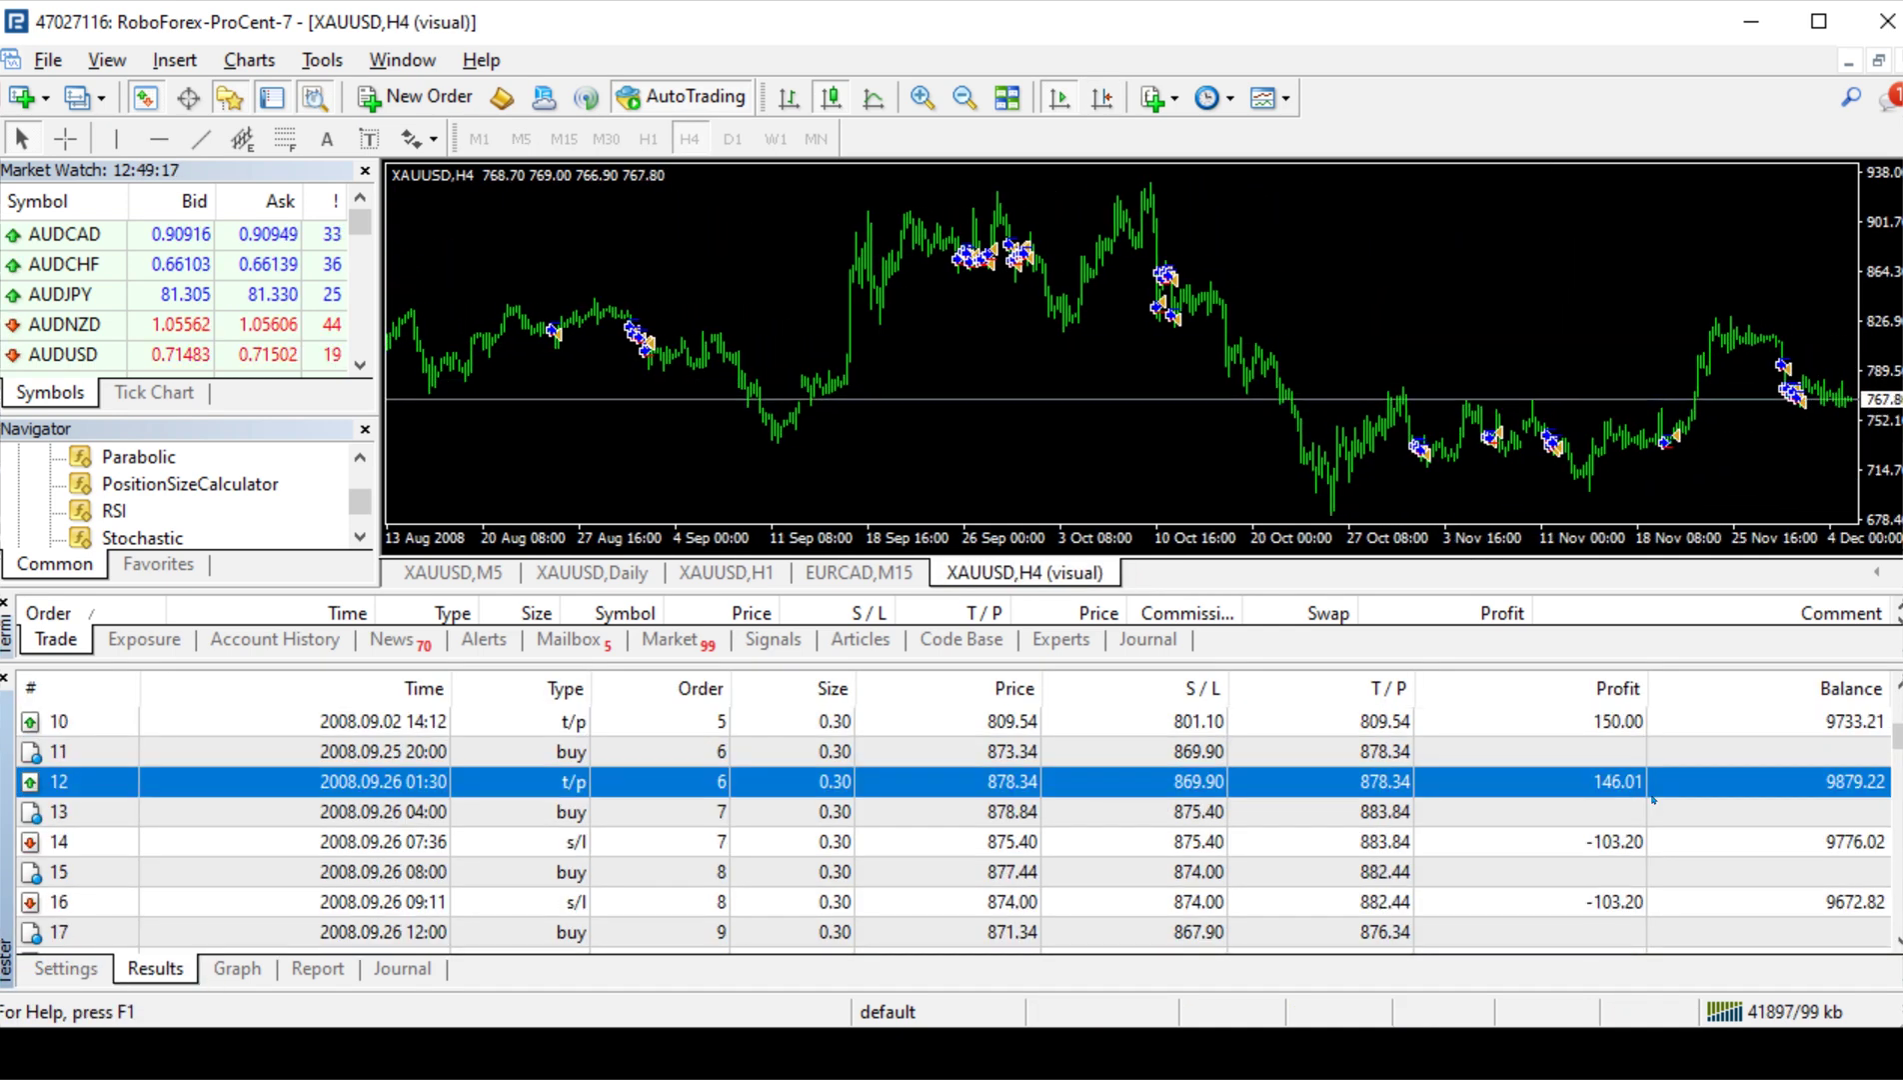
pyautogui.scroll(1, 1660, 815)
pyautogui.scroll(-18, 1669, 833)
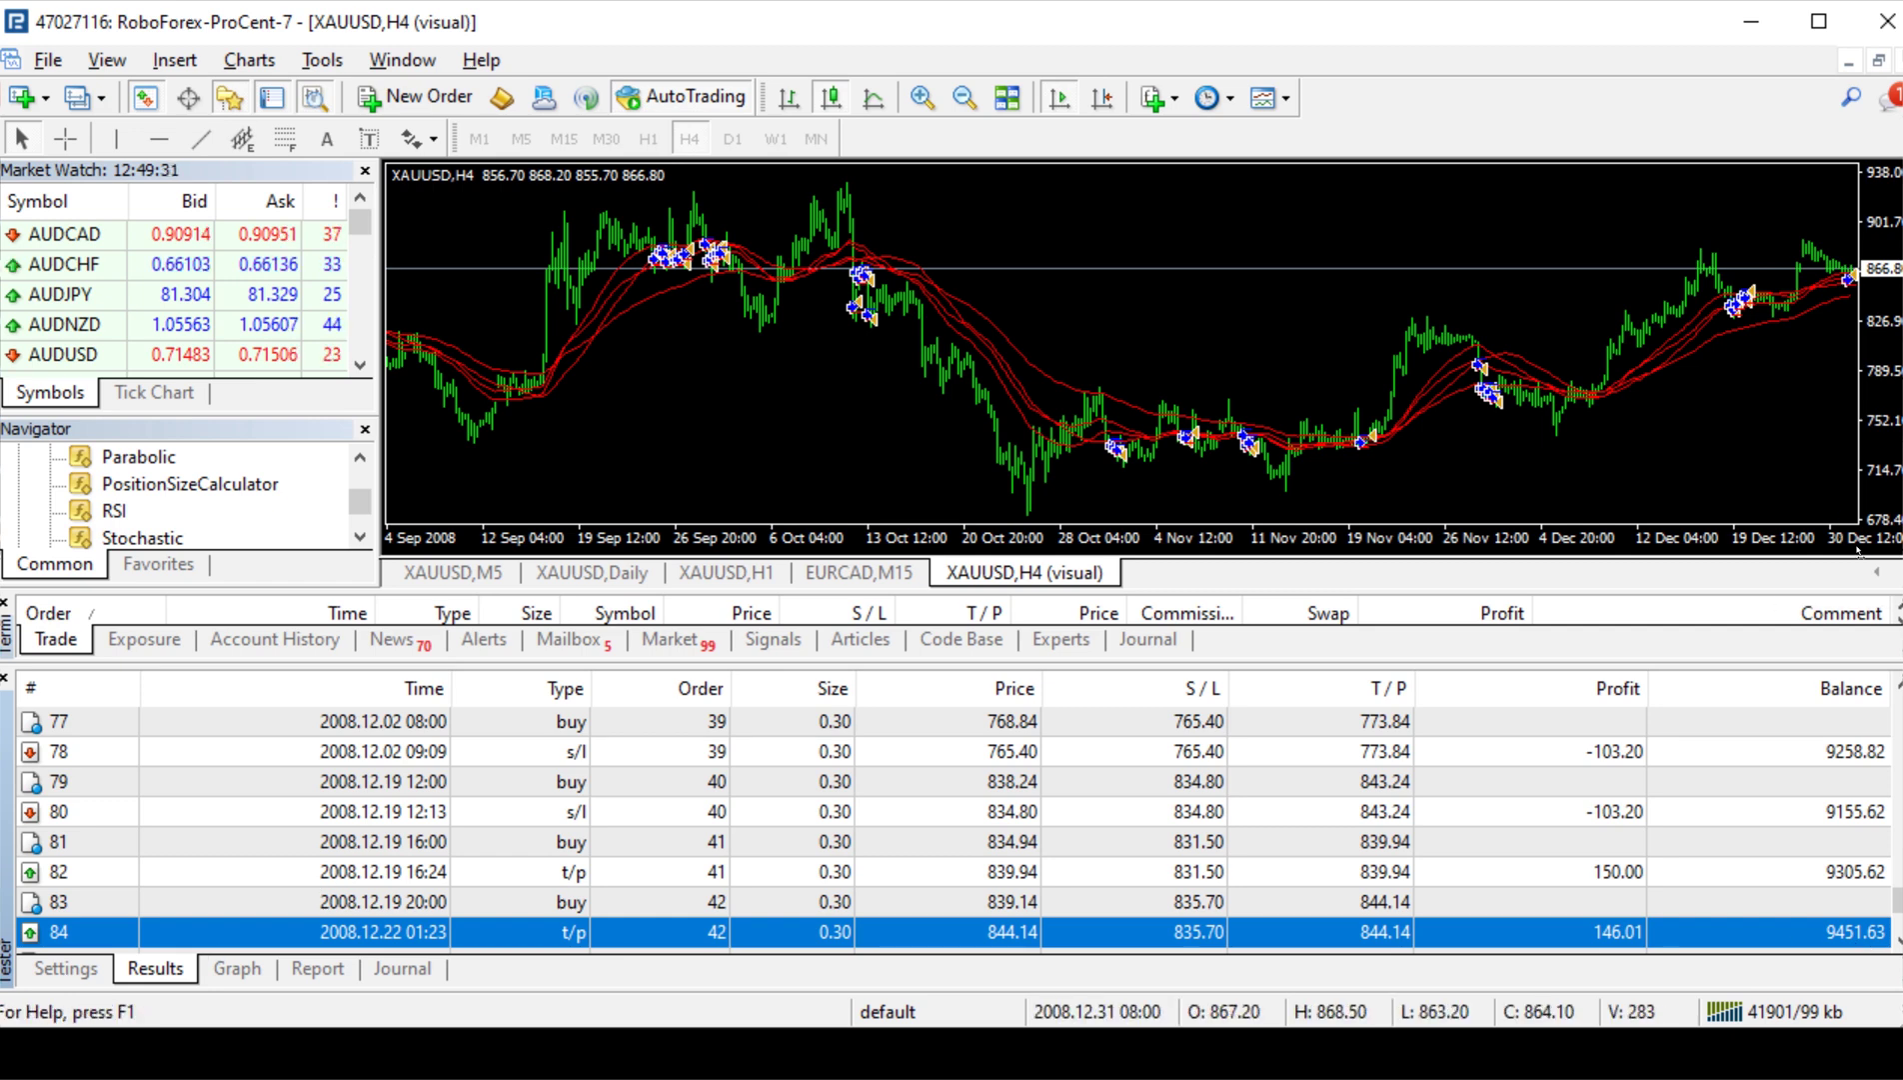
# Show the Report: 45 trades, profit factor 0.88, net profit -361.57
pyautogui.click(317, 968)
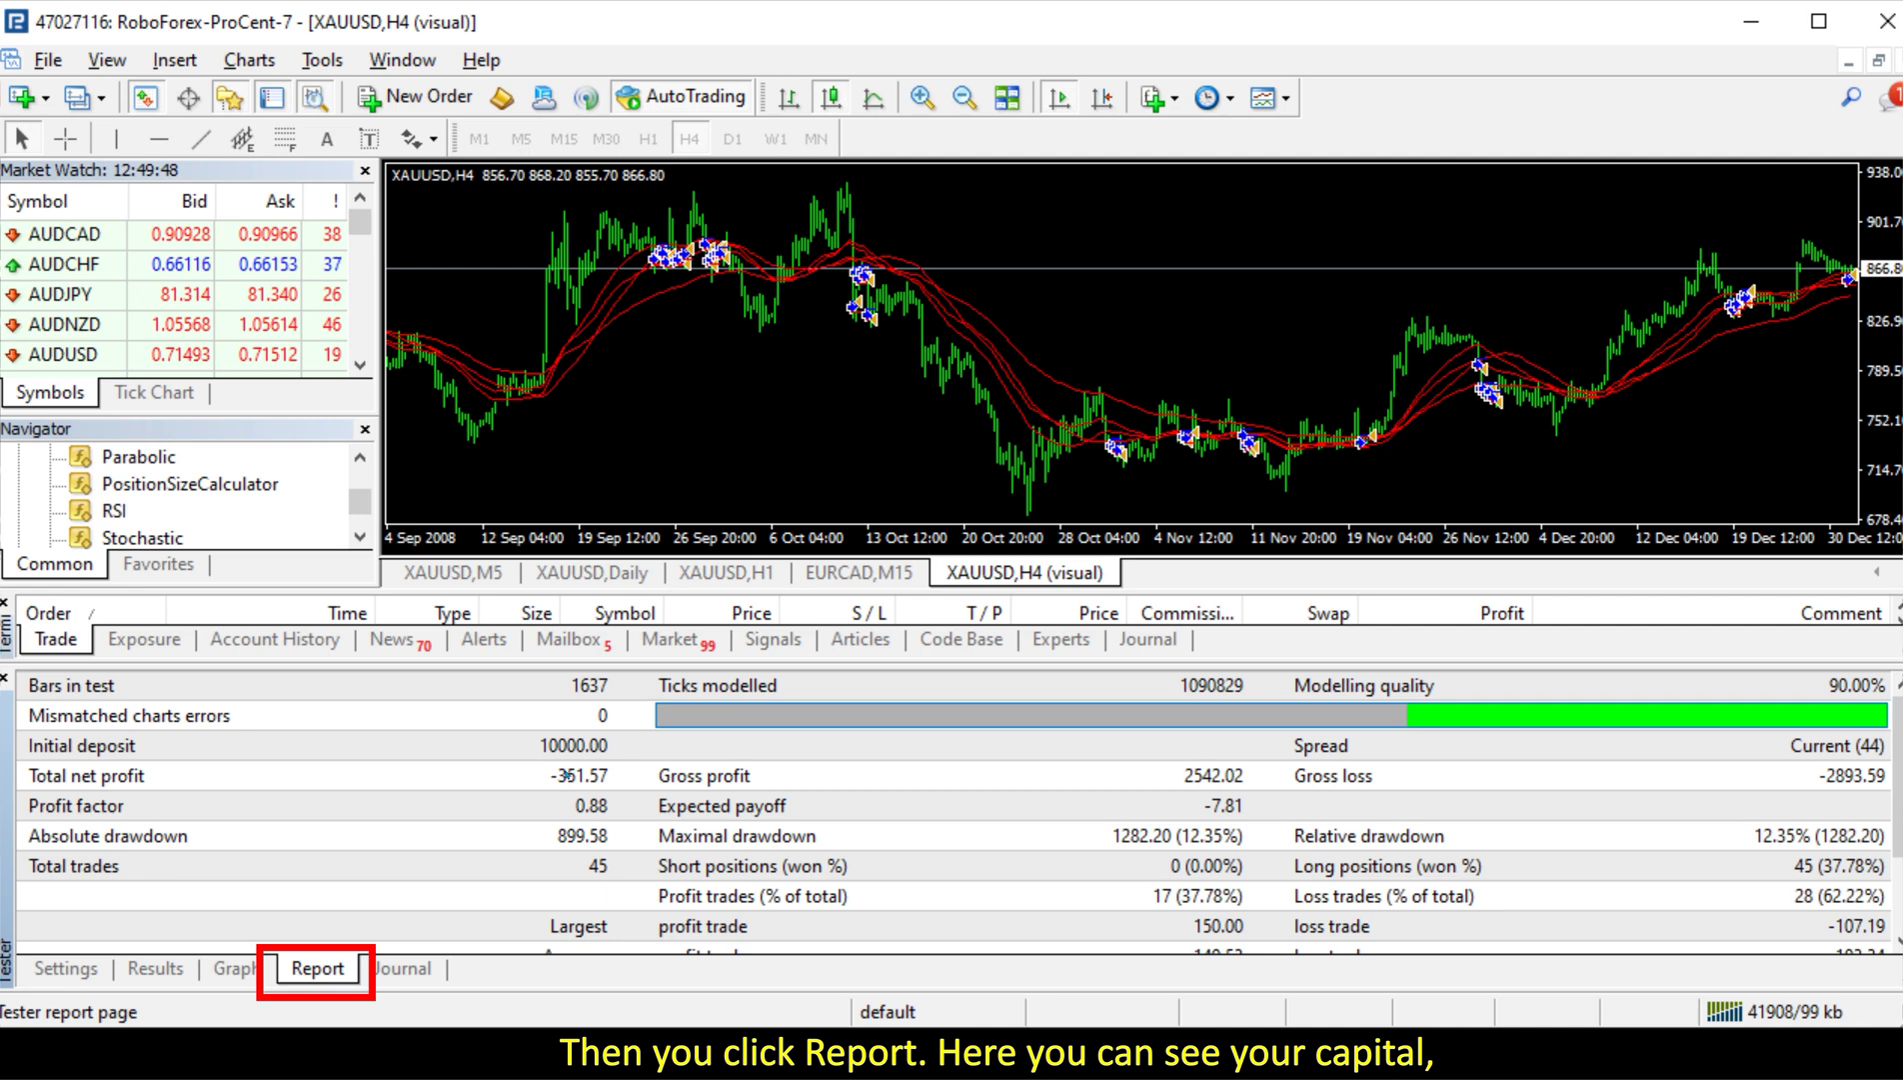